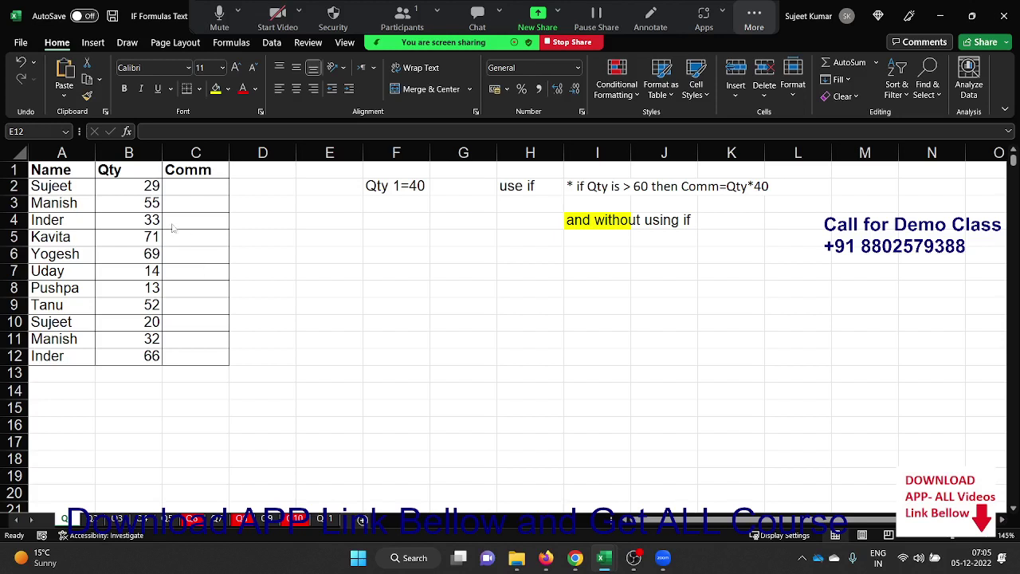
Enter =IF(B2>60,B2*40,0) in C2 and fill it down the Comm column to C12.
left_click(173, 176)
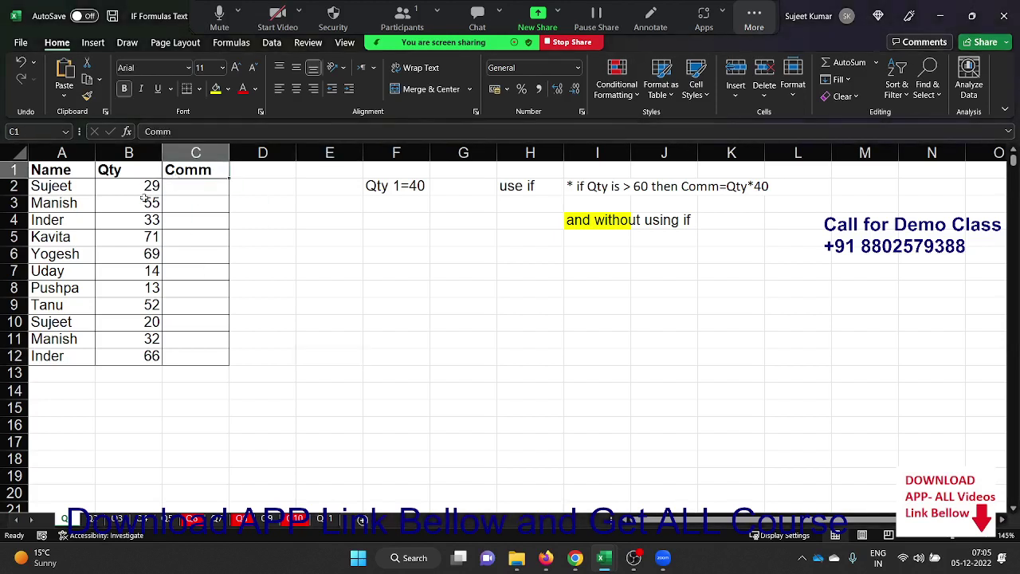
left_click(187, 188)
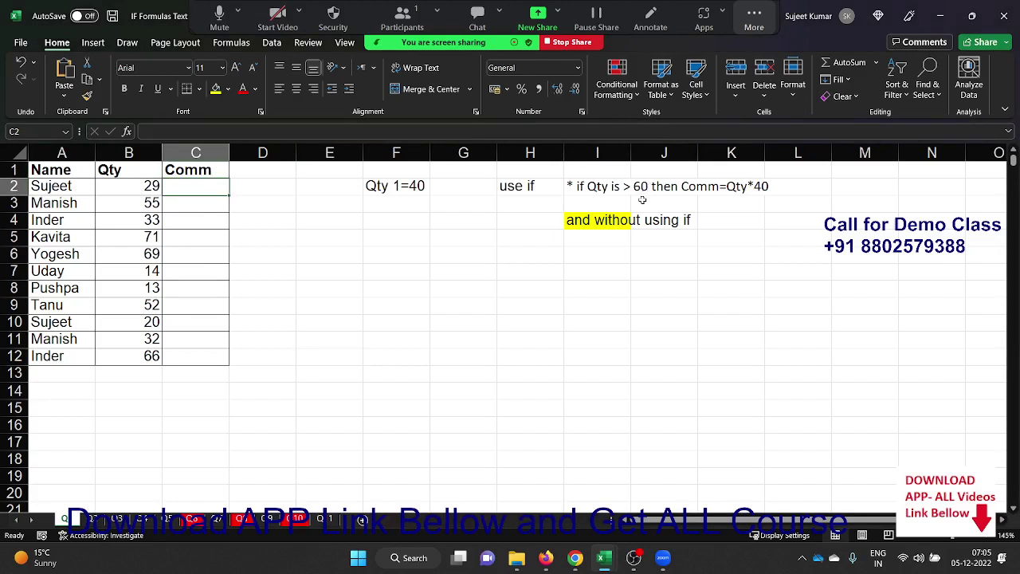
type("=if")
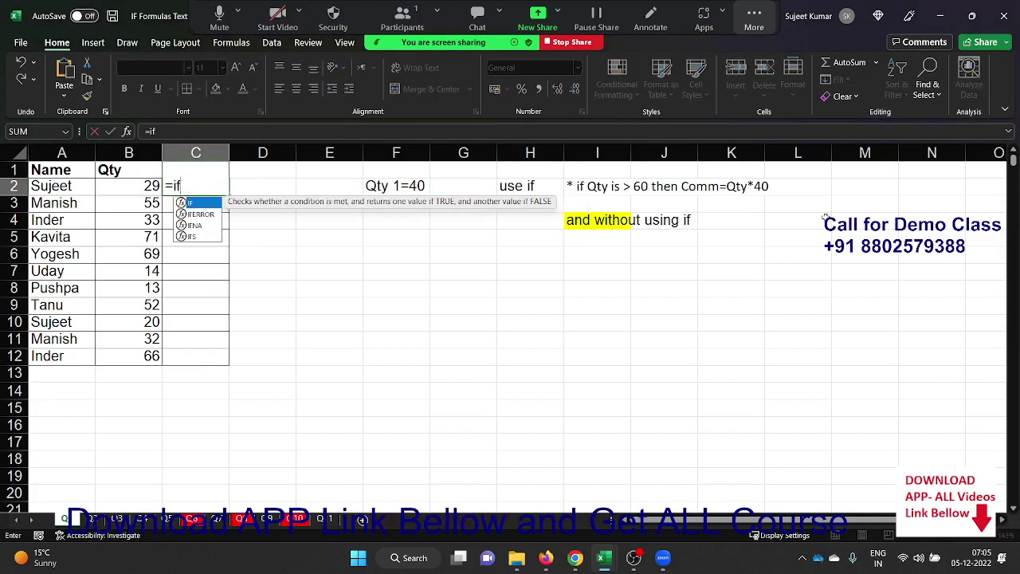
key("Tab")
key("Left")
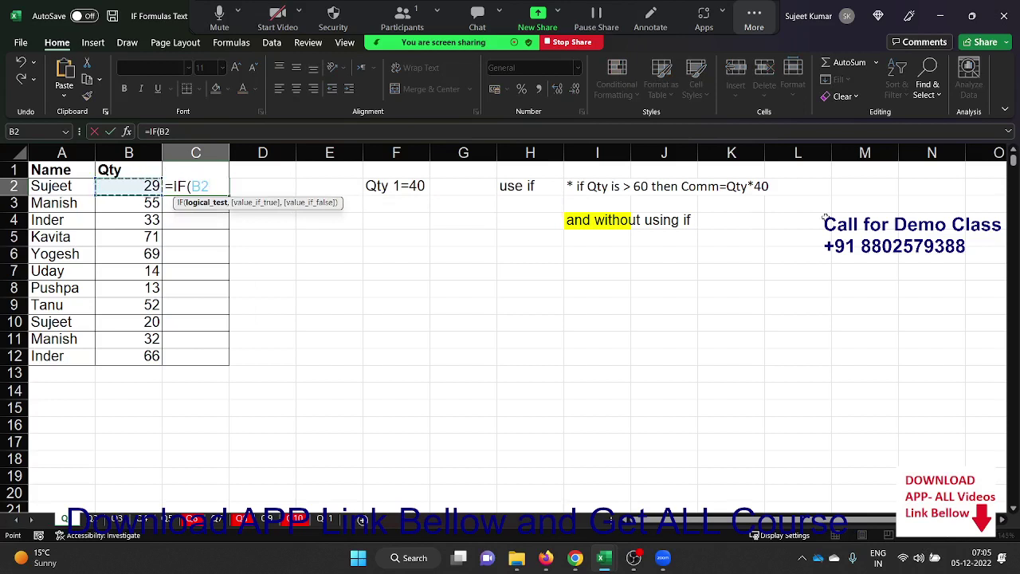
type(">5")
key("BackSpace")
type("60")
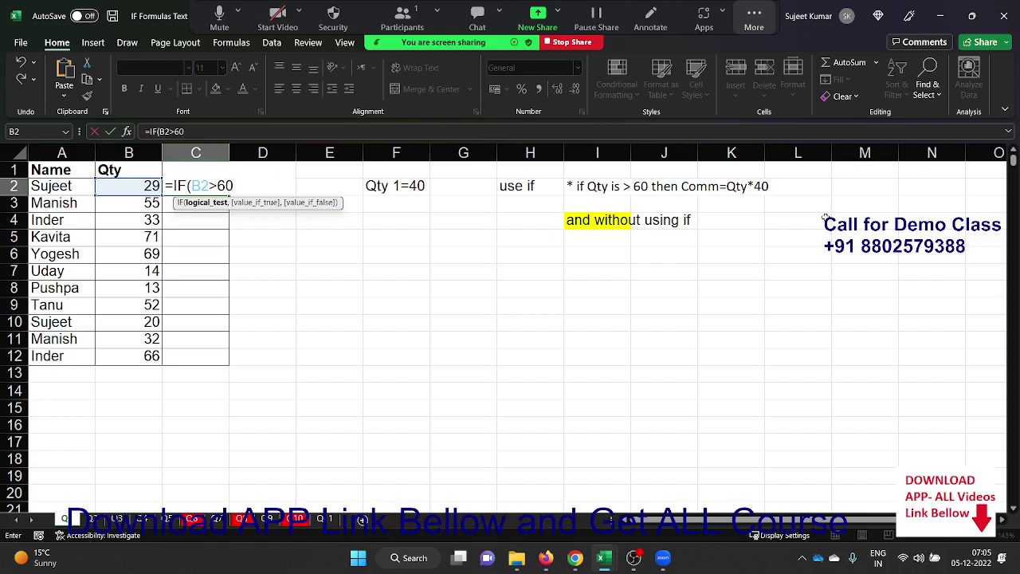
type(",")
left_click(128, 186)
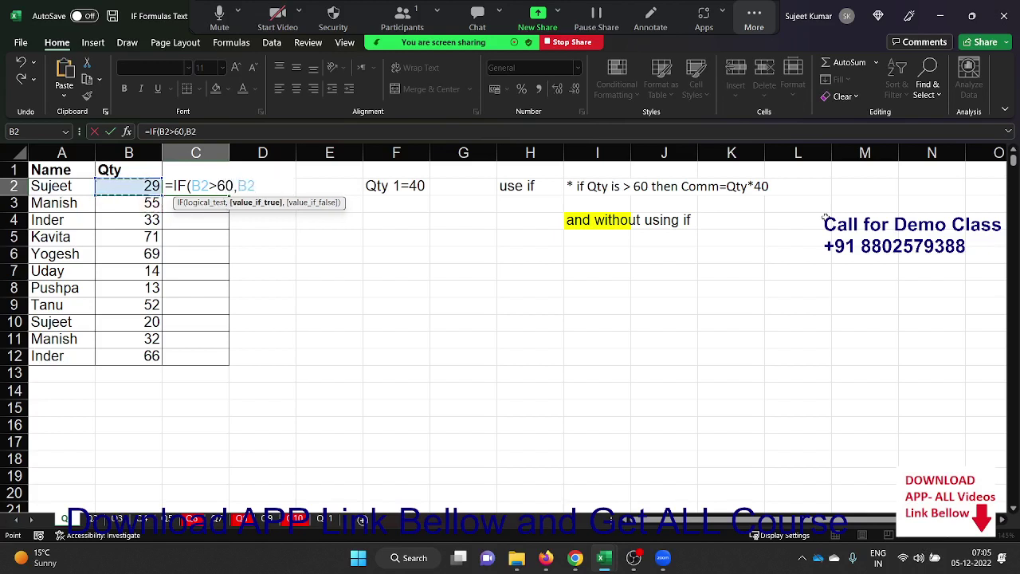
type("*40")
type(",0")
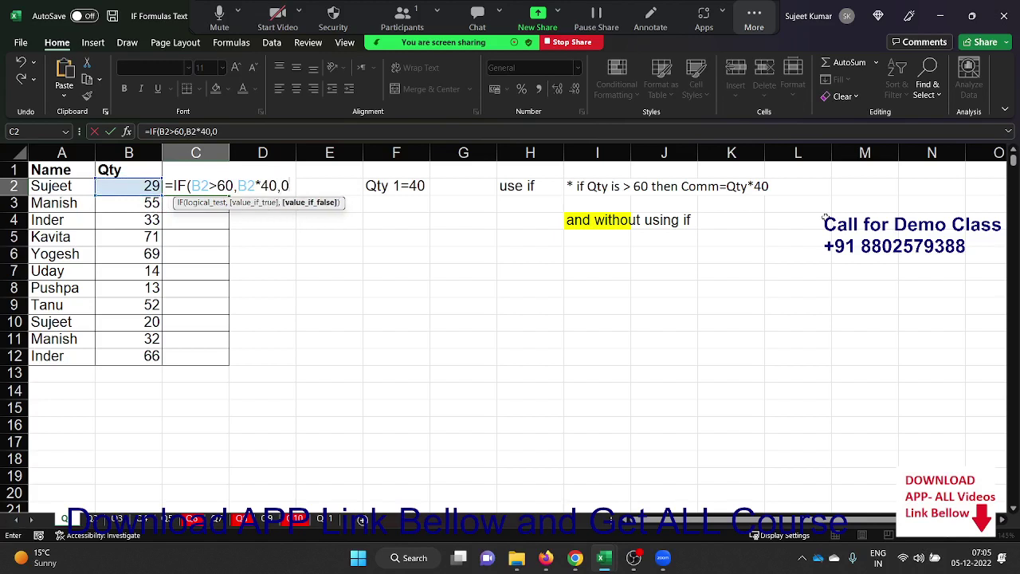
type(")")
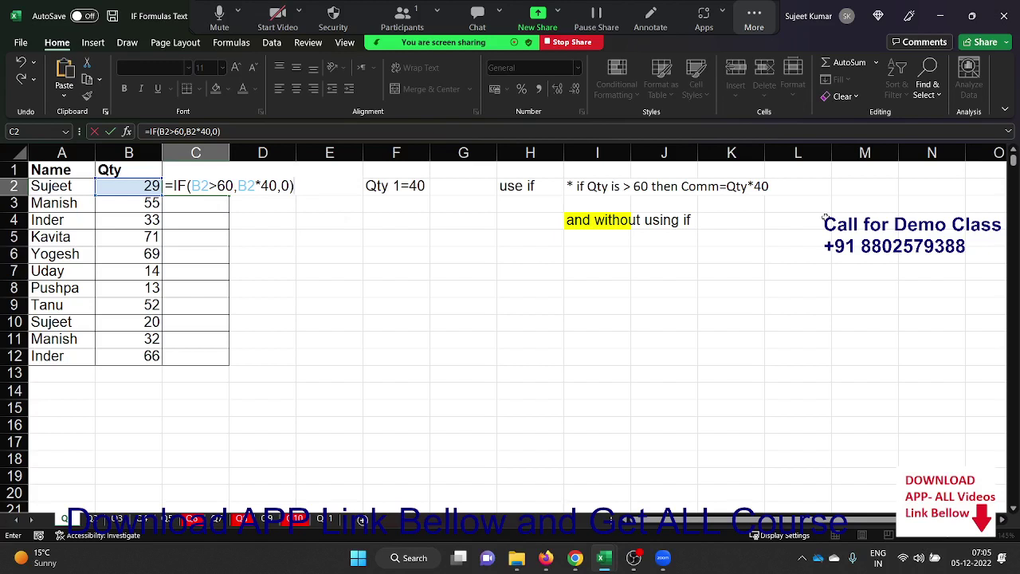
key("ctrl+Return")
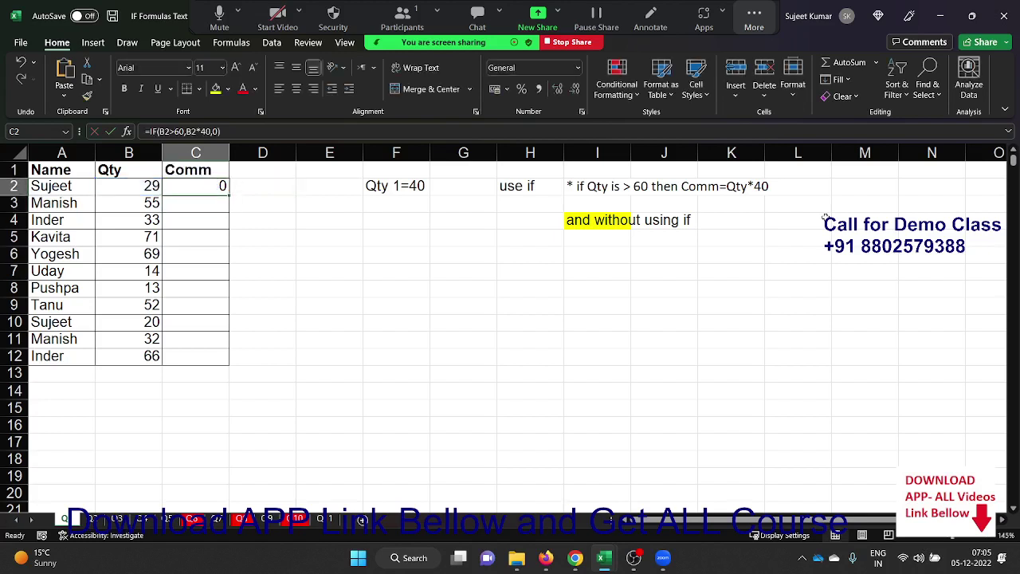
double_click(229, 195)
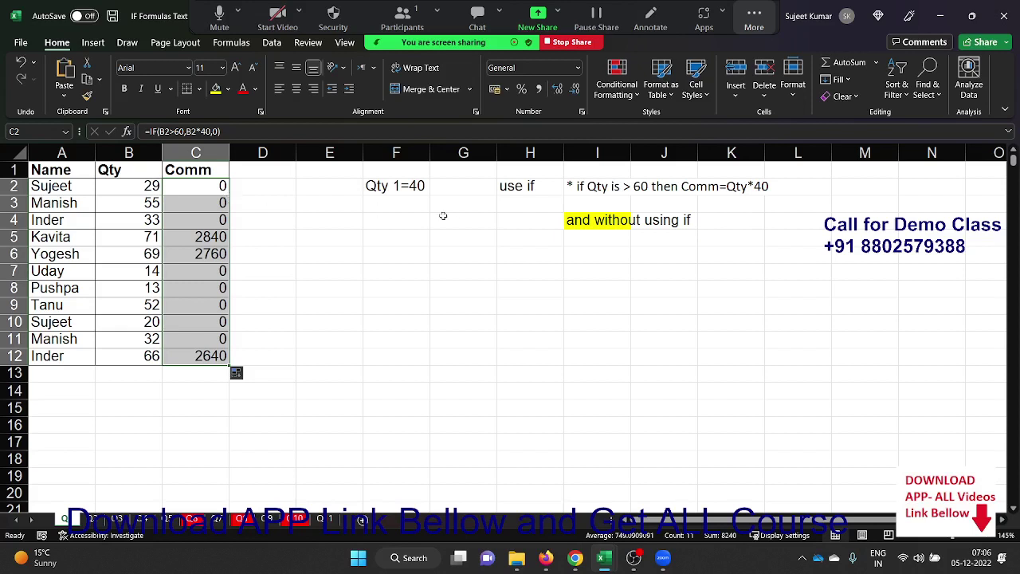
left_click(589, 222)
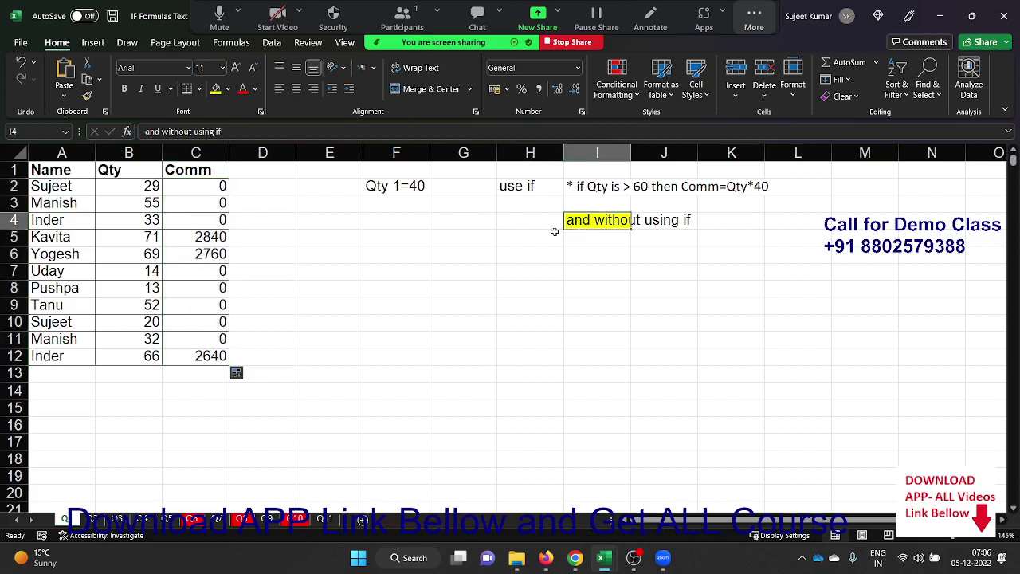
Enter the test =B2>60 in D2 and fill it down column D.
left_click(240, 184)
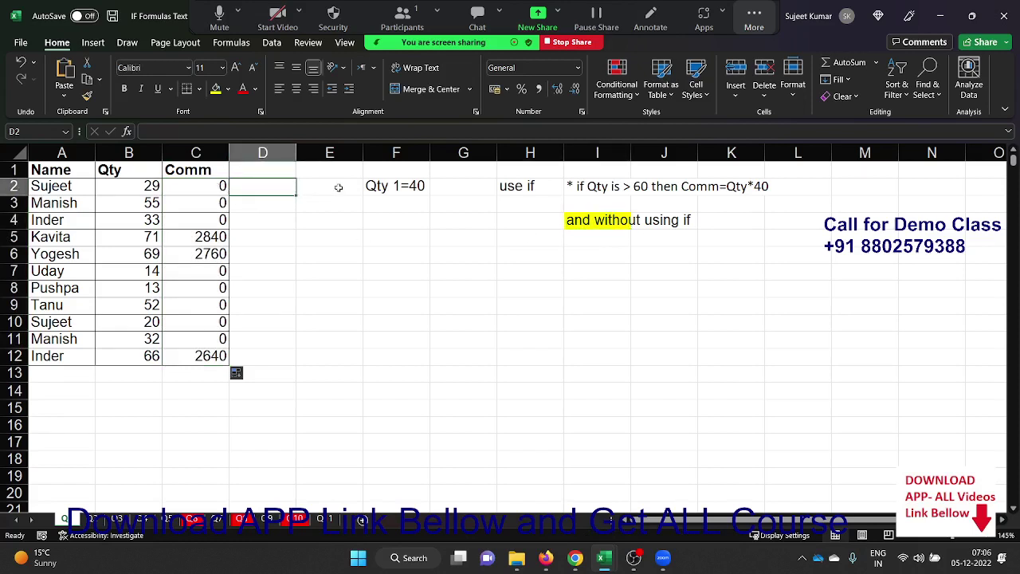
type("=")
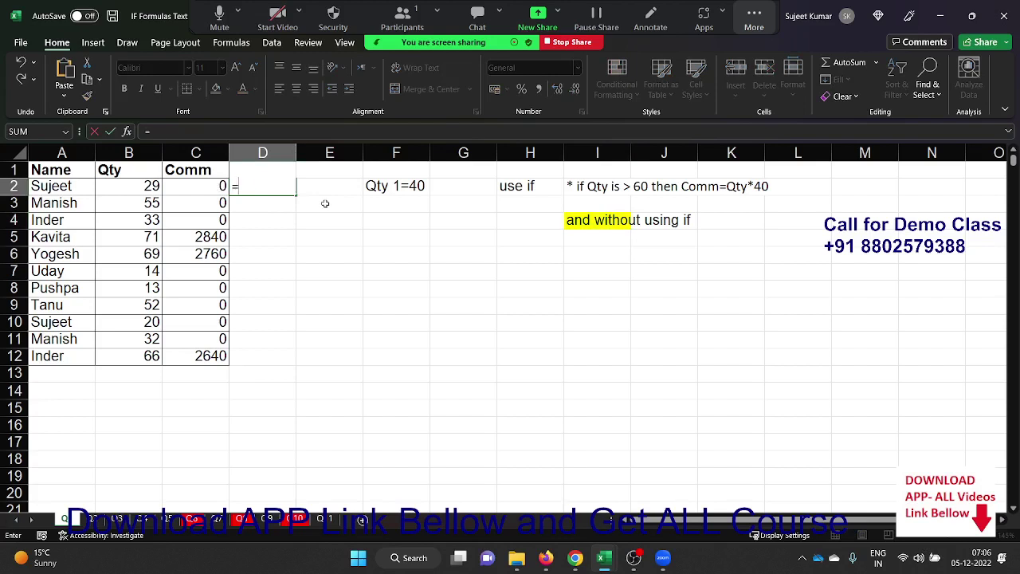
key("Left")
key("Left")
type(">5")
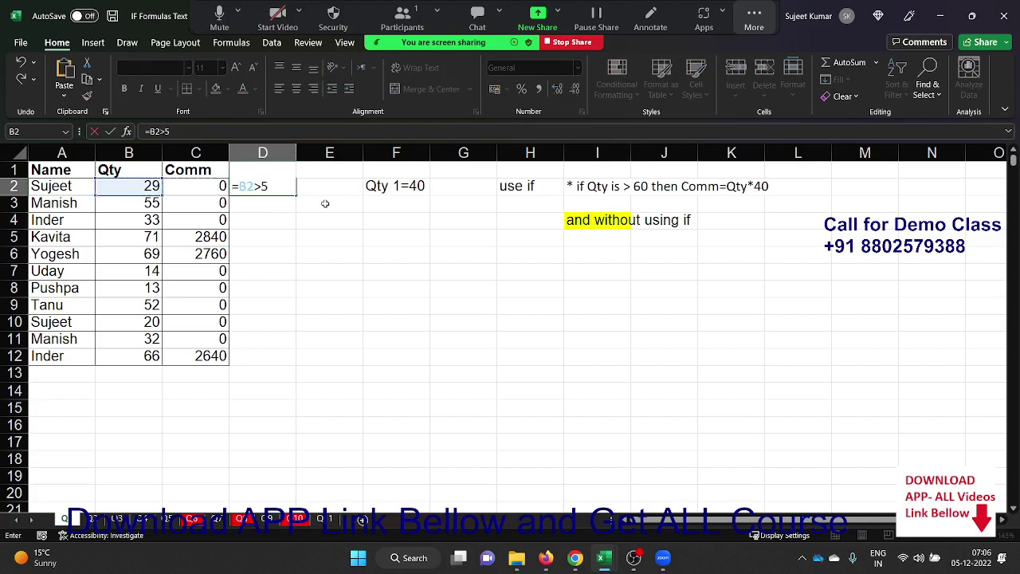
key("BackSpace")
type("60")
key("Return")
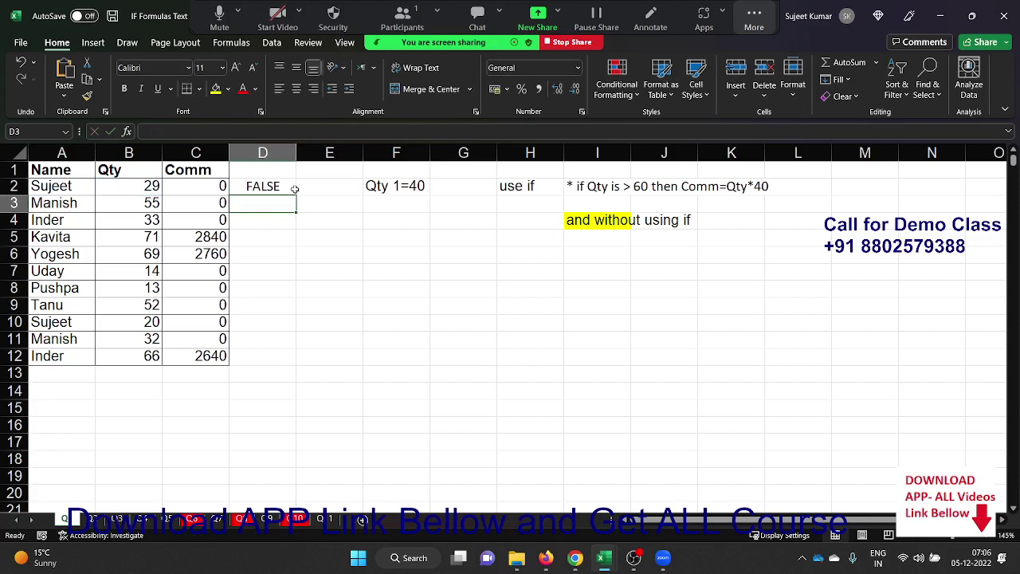
left_click(294, 191)
double_click(294, 192)
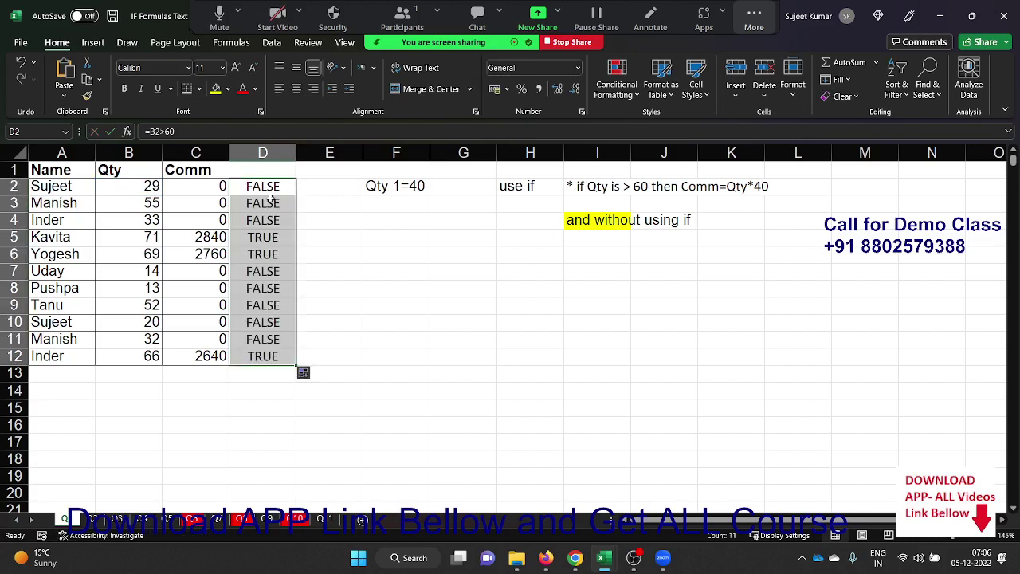
Rewrite D2 as =(B2>60)*B2 so the check is multiplied by Qty.
double_click(268, 185)
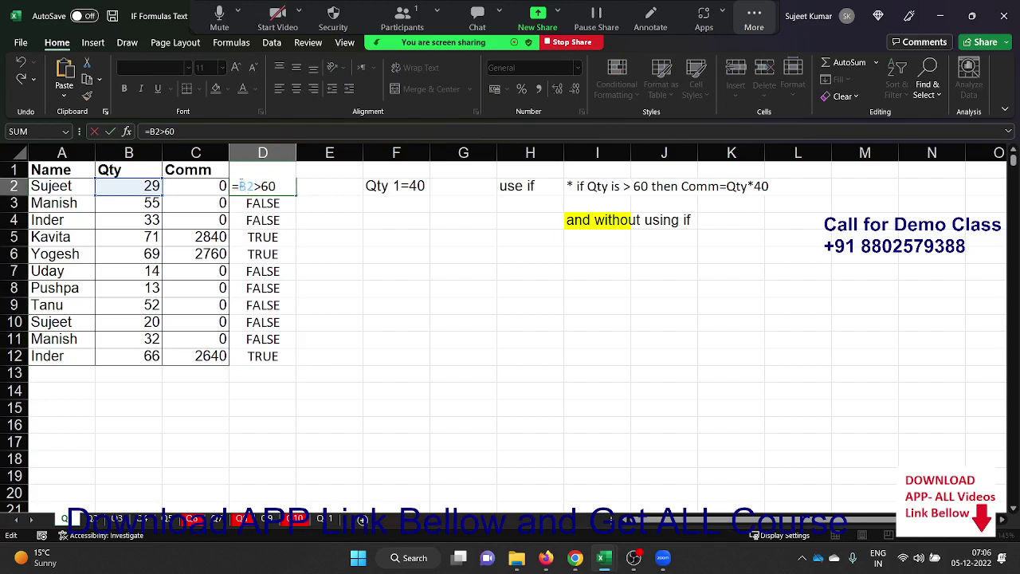
type("(")
key("End")
type(")")
type("*")
left_click(140, 184)
key("Return")
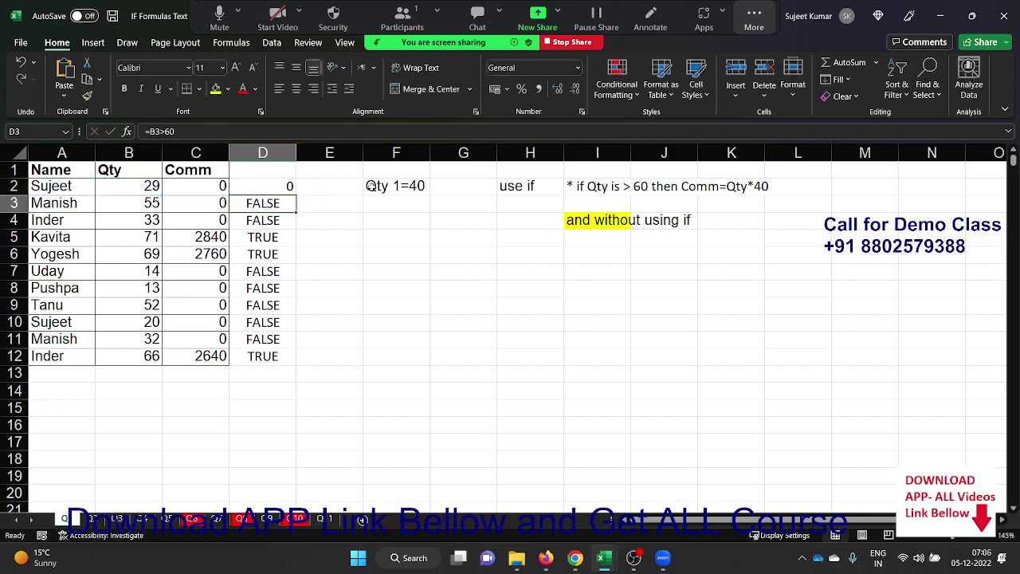
Change D2 to =(B2>60)*B2*40 and fill it down to D12.
left_click(290, 188)
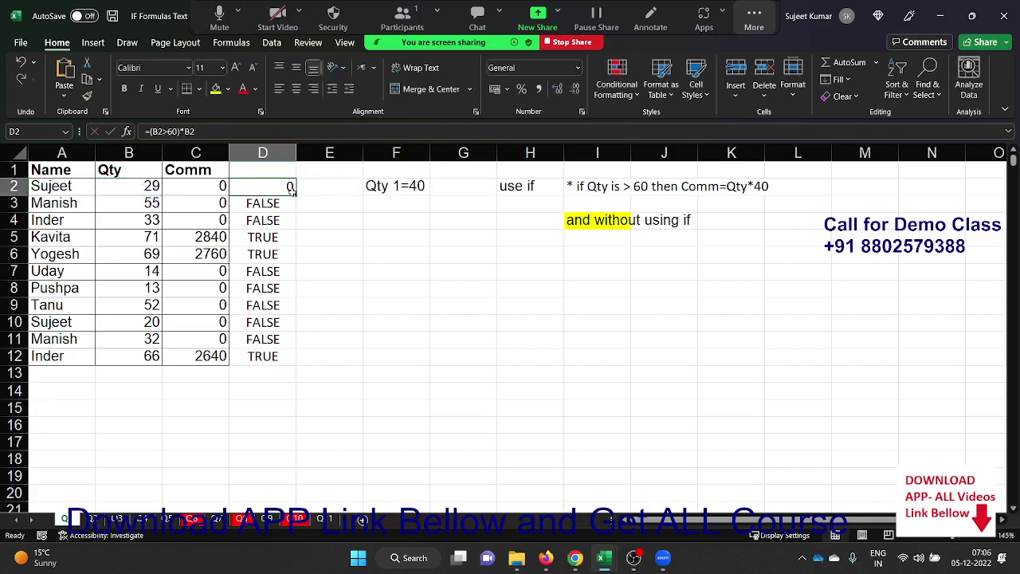
double_click(295, 193)
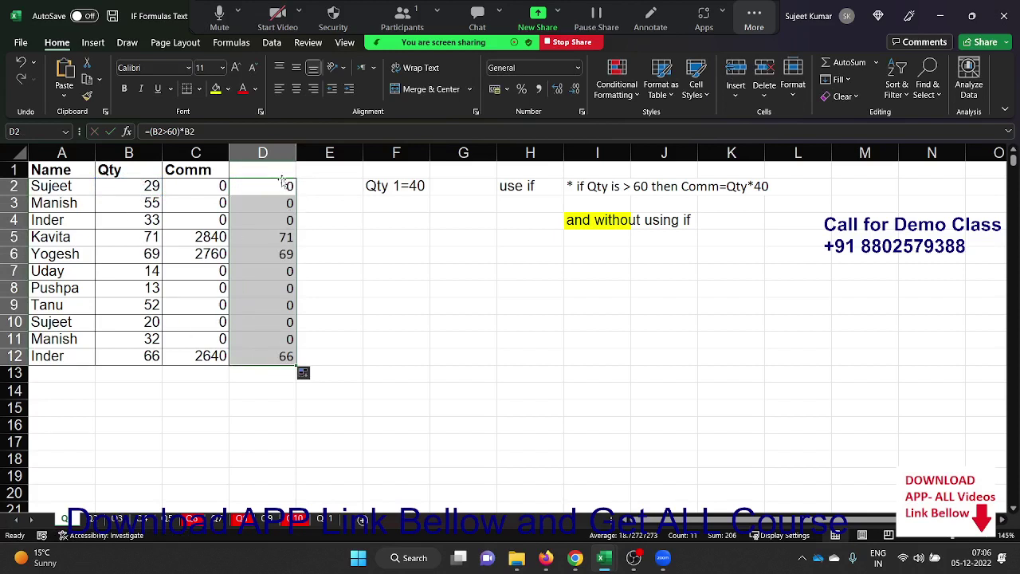
left_click(283, 183)
double_click(284, 186)
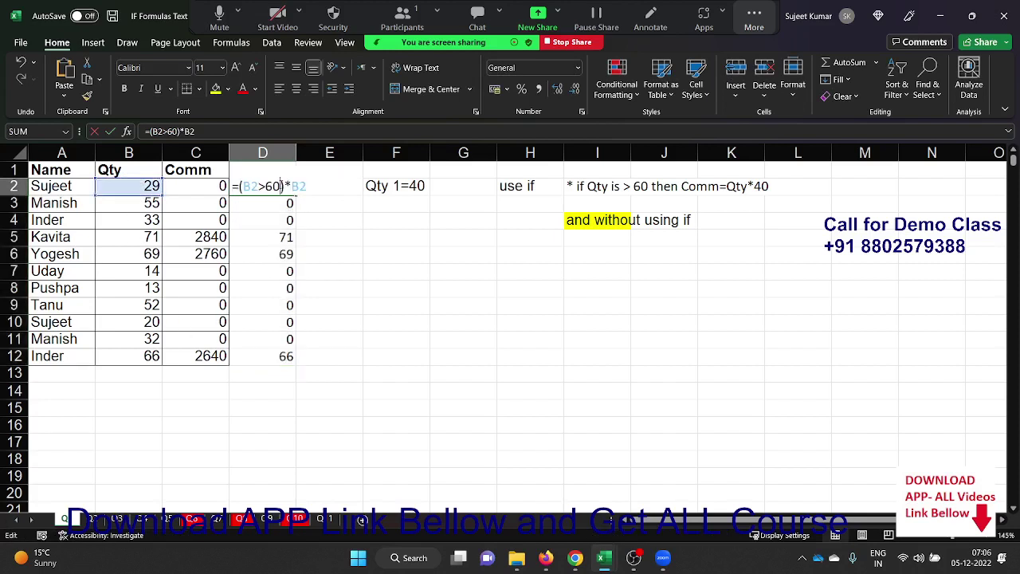
type("*")
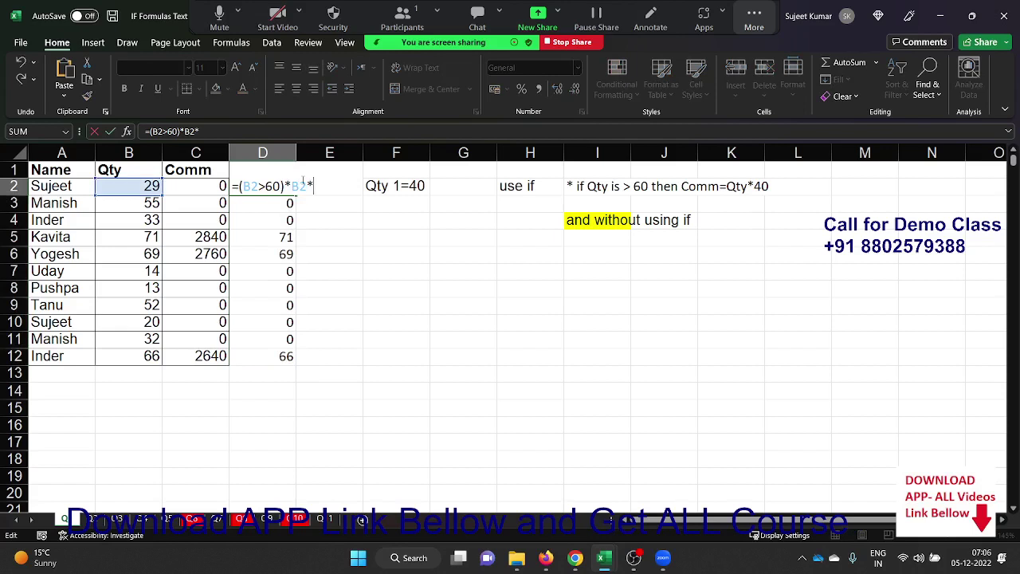
type("60")
key("BackSpace")
key("BackSpace")
type("40")
key("Return")
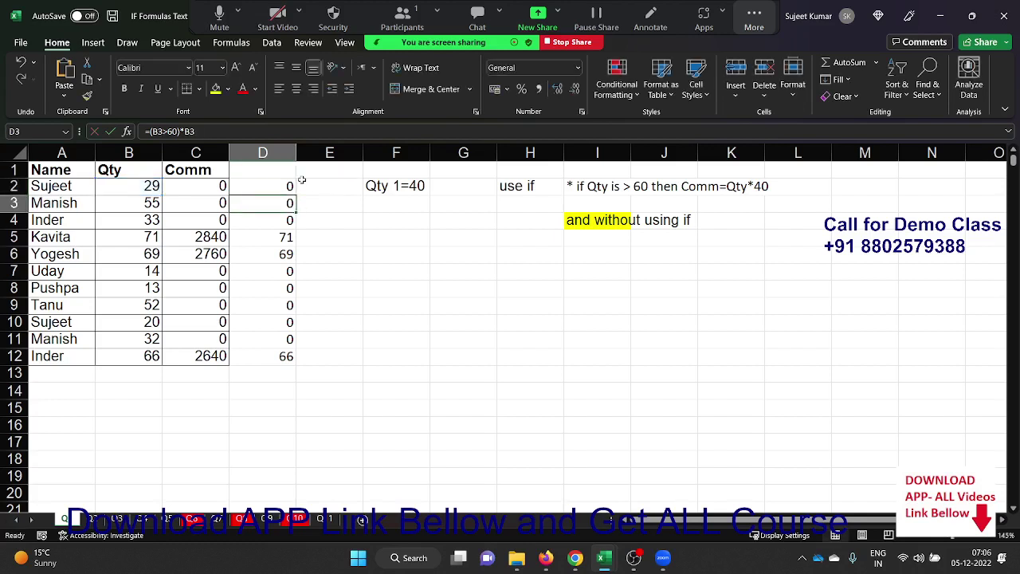
left_click(283, 184)
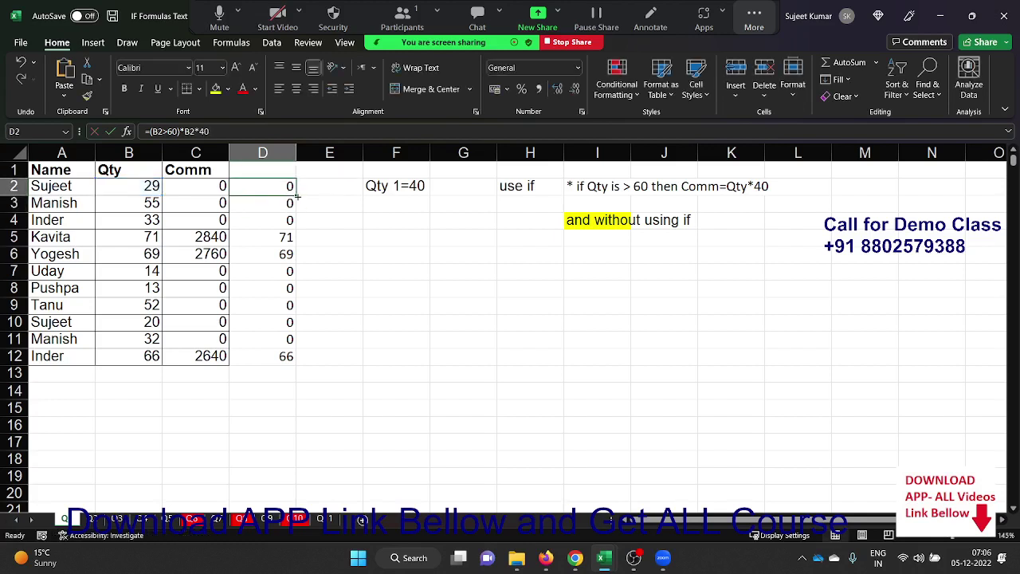
double_click(296, 196)
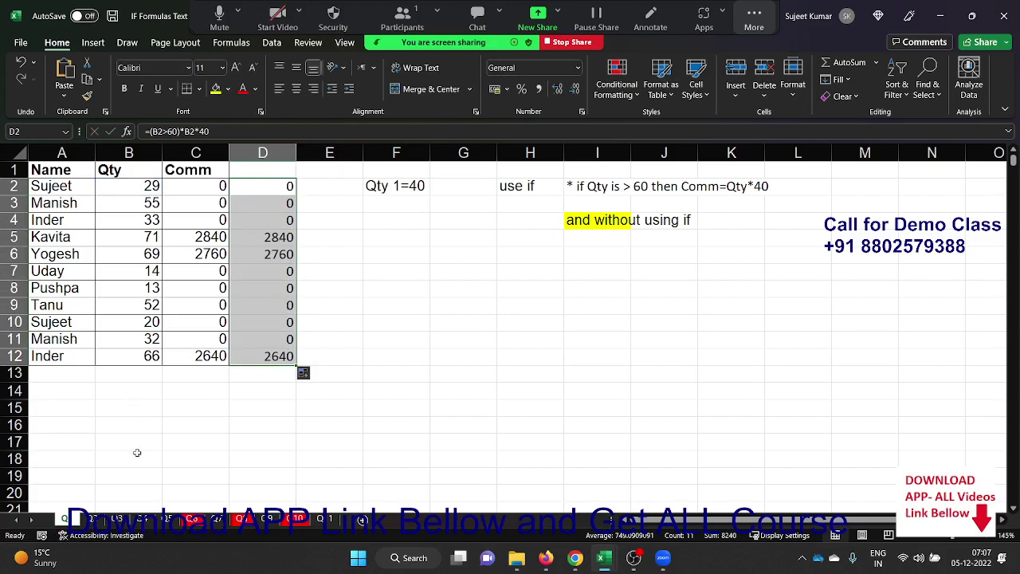
Go to the Name/Marks sheet's C2 and save the workbook with ' - solution' added to its name.
left_click(96, 520)
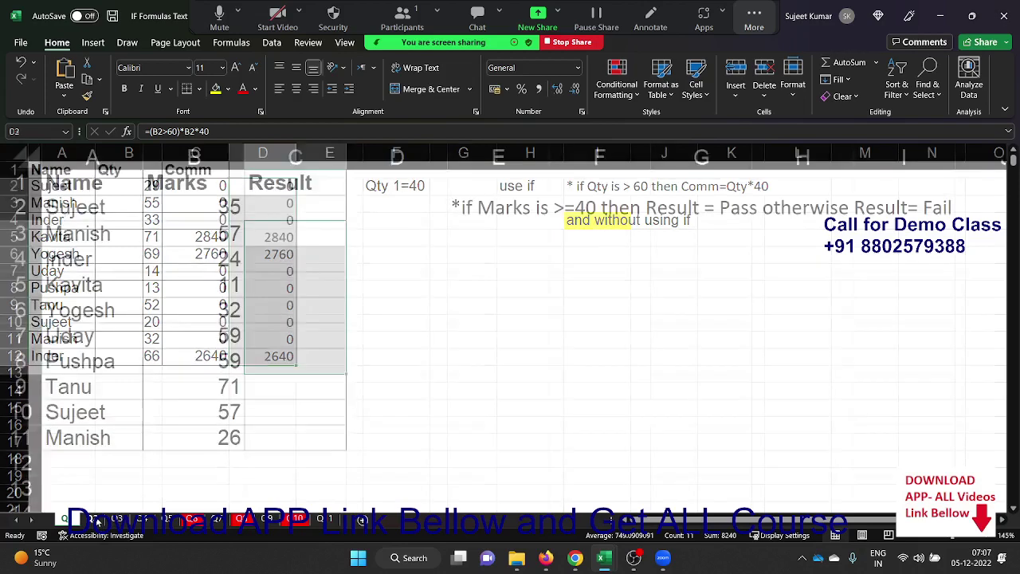
left_click(296, 210)
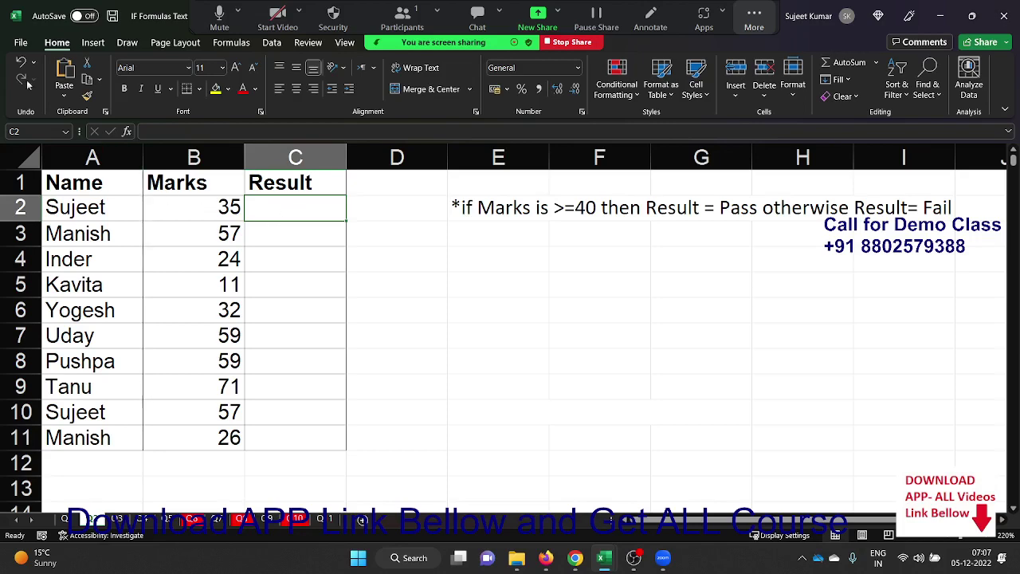
left_click(17, 44)
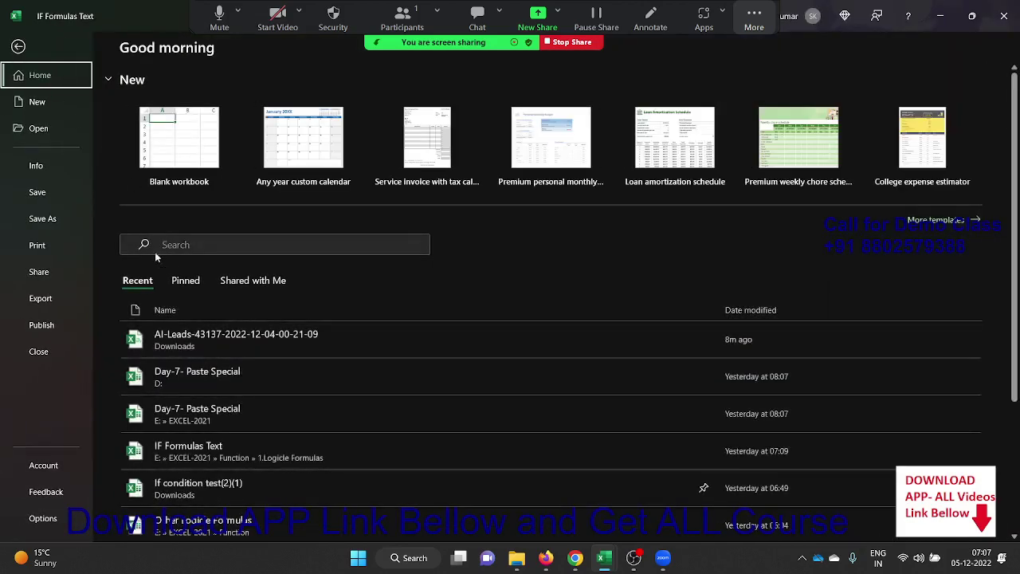
left_click(64, 220)
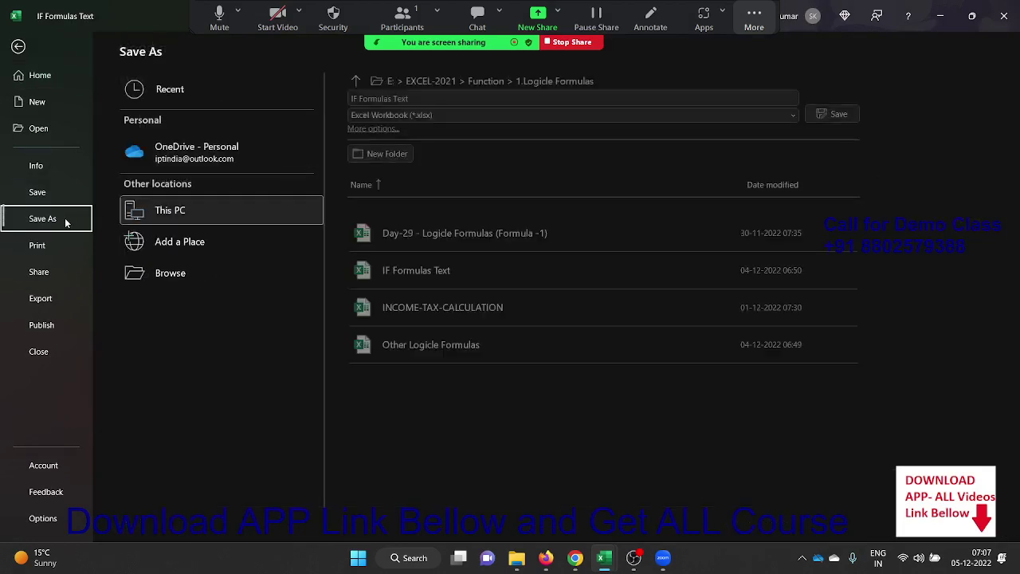
left_click(179, 276)
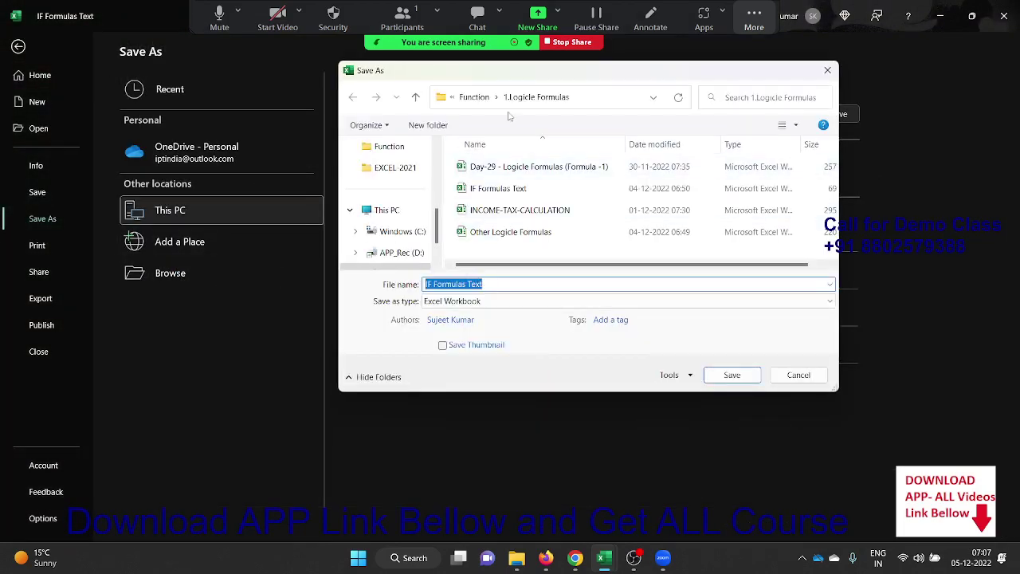
left_click(504, 284)
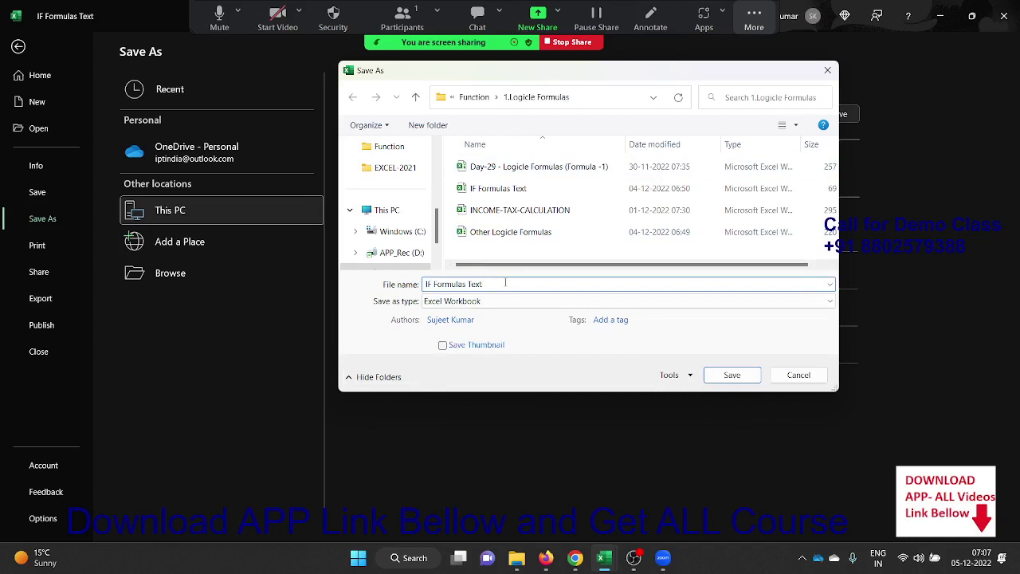
type("- sol")
type("ut")
type("ion")
left_click(726, 375)
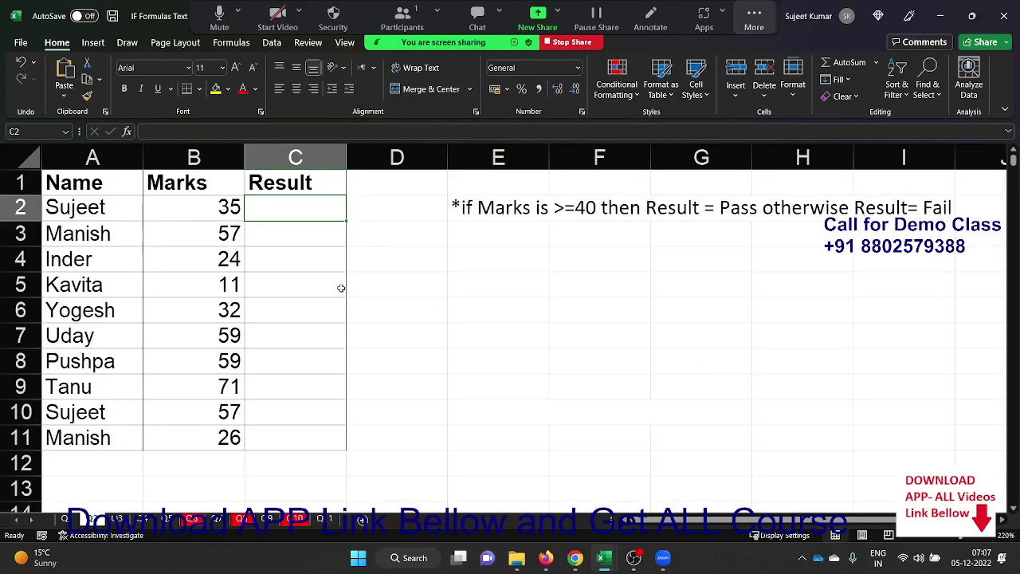
Enter =IF(B2>=40,"PASS","Fail") in Result cell C2.
left_click(515, 215)
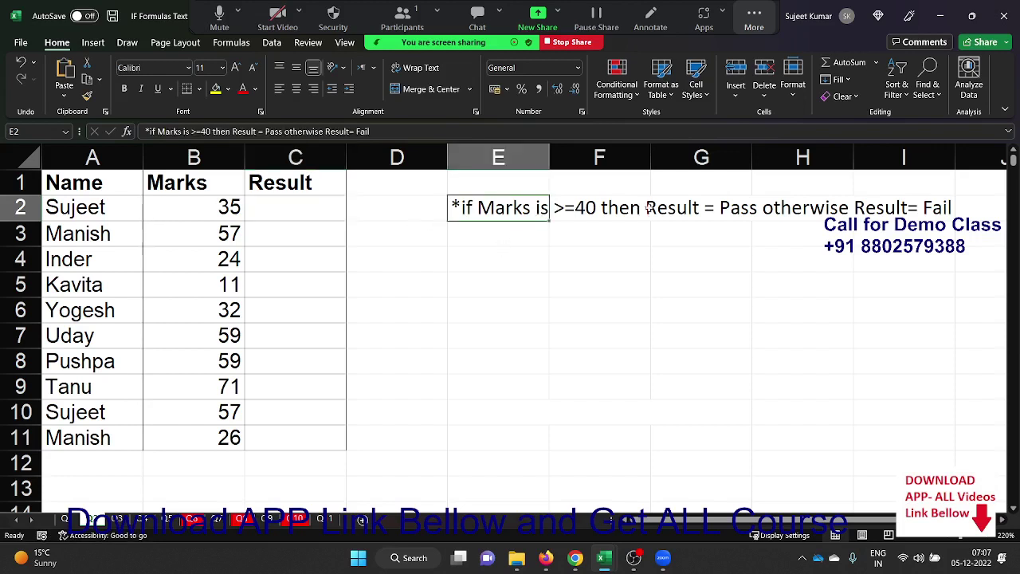
left_click(475, 255)
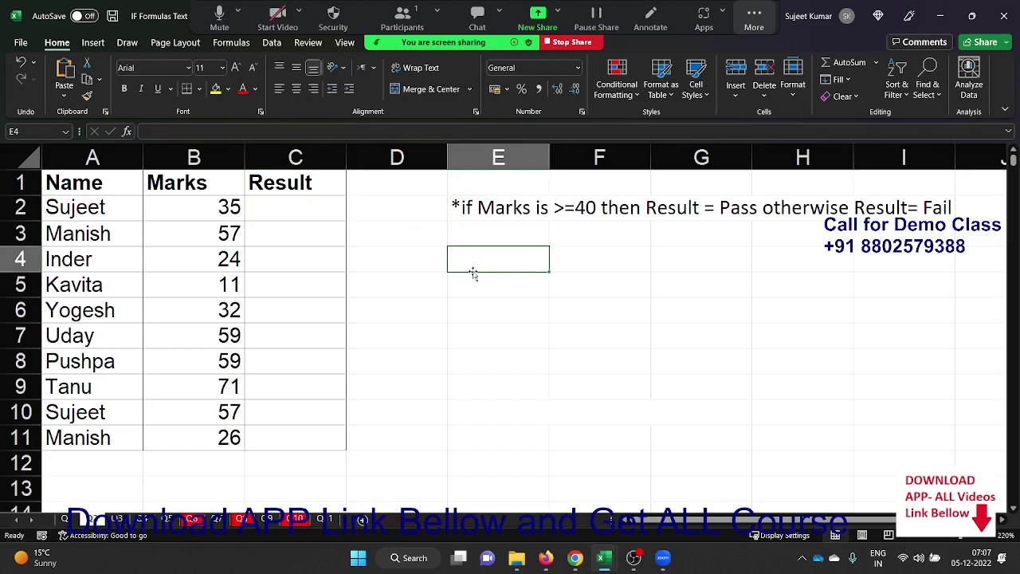
left_click(288, 201)
type("=")
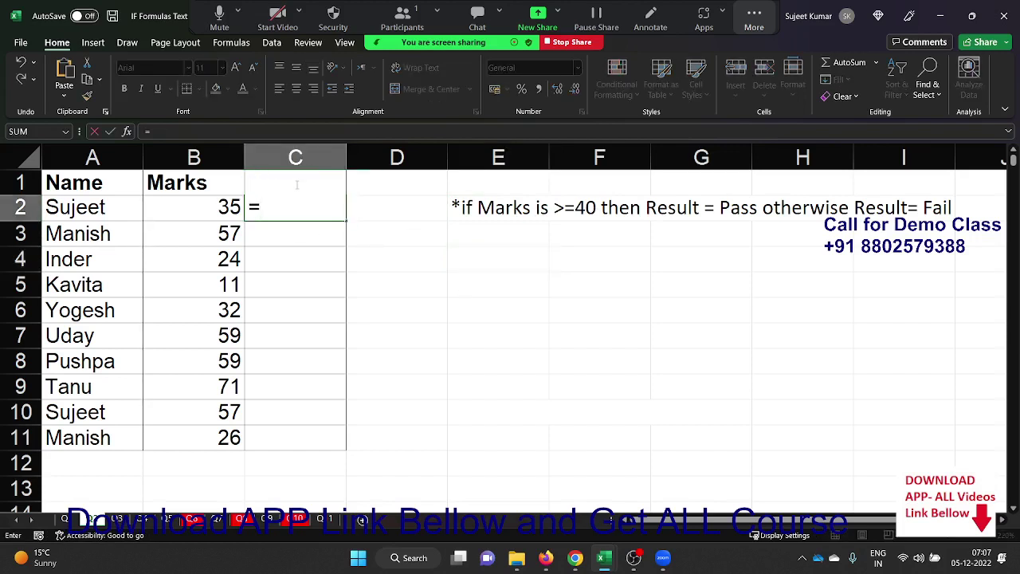
type("if")
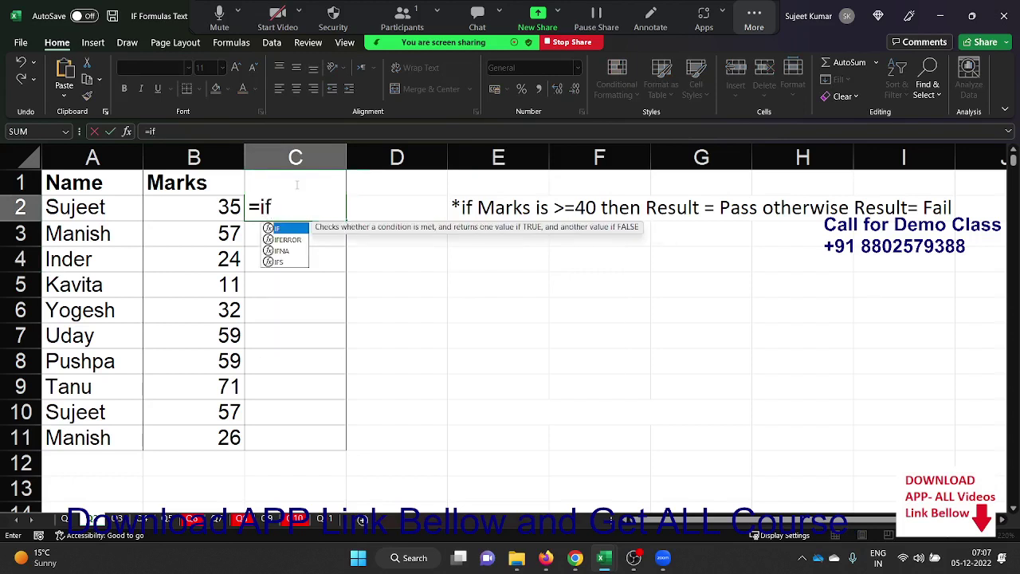
key("Tab")
key("Left")
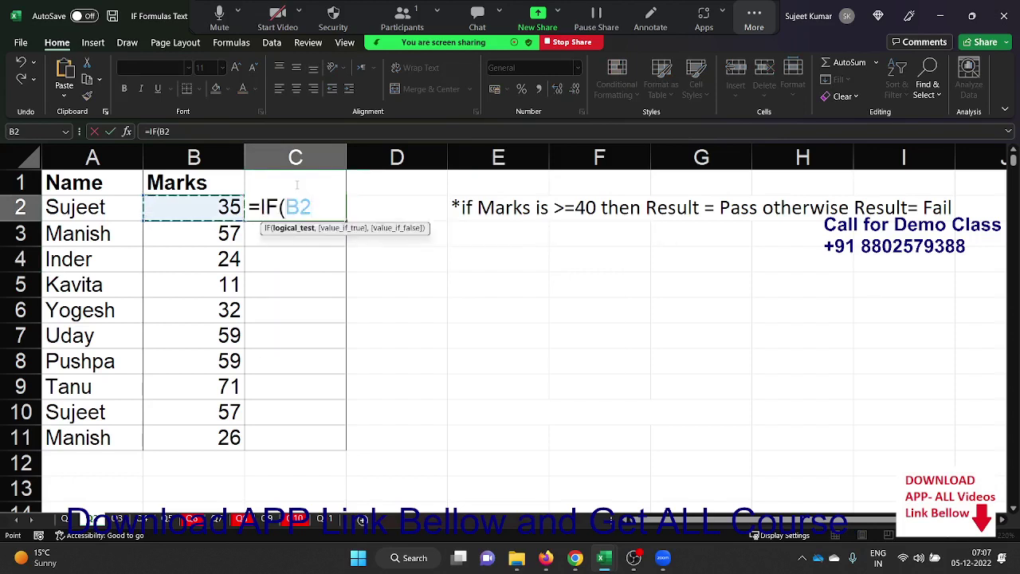
type(">4")
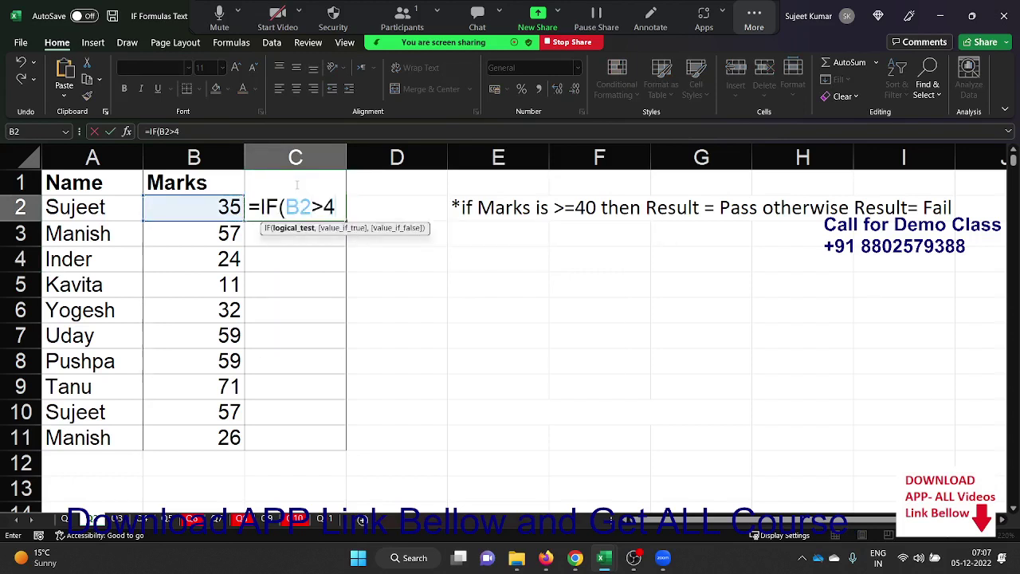
key("BackSpace")
type("=40")
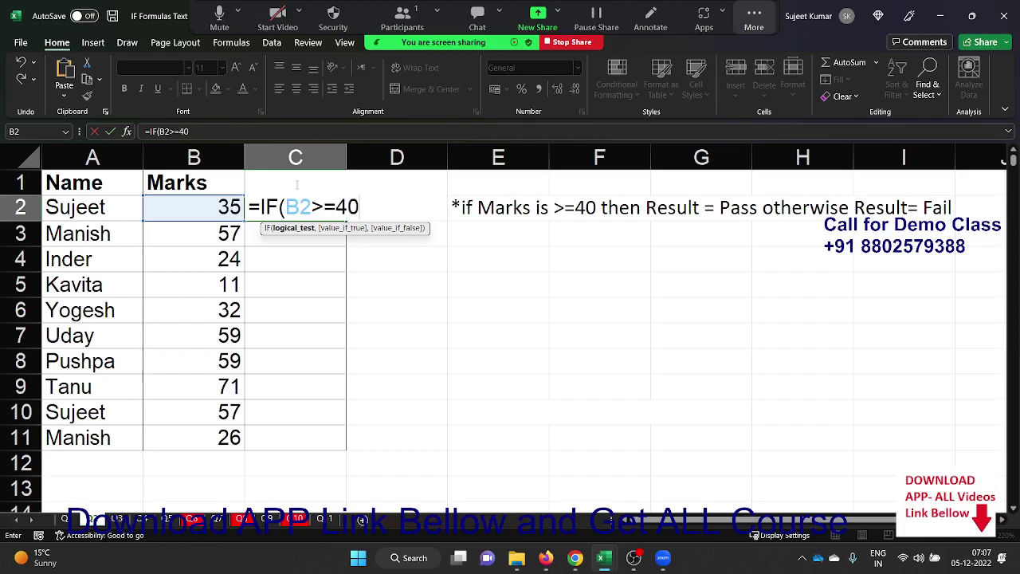
type(",\"P")
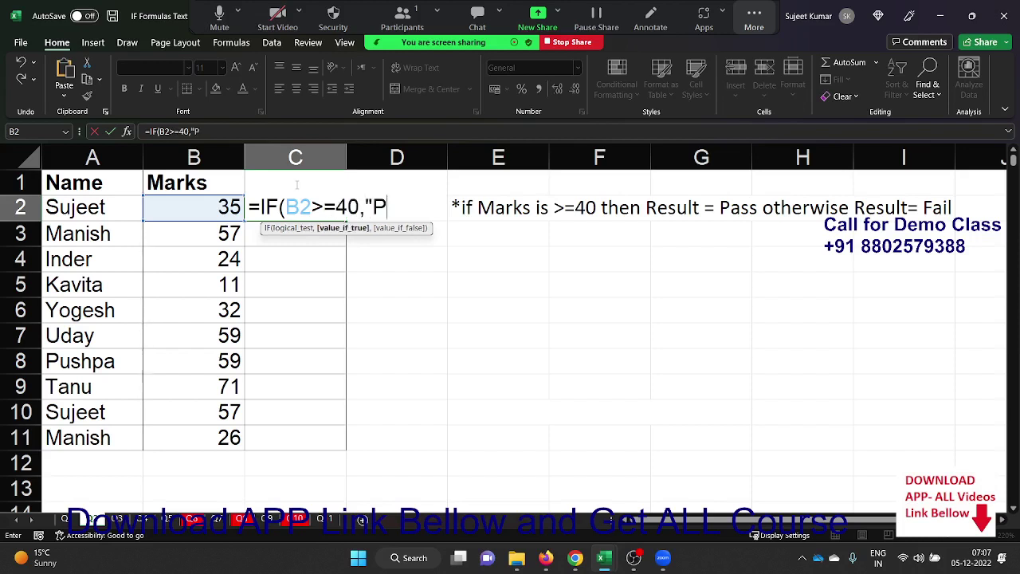
type("ASS\"")
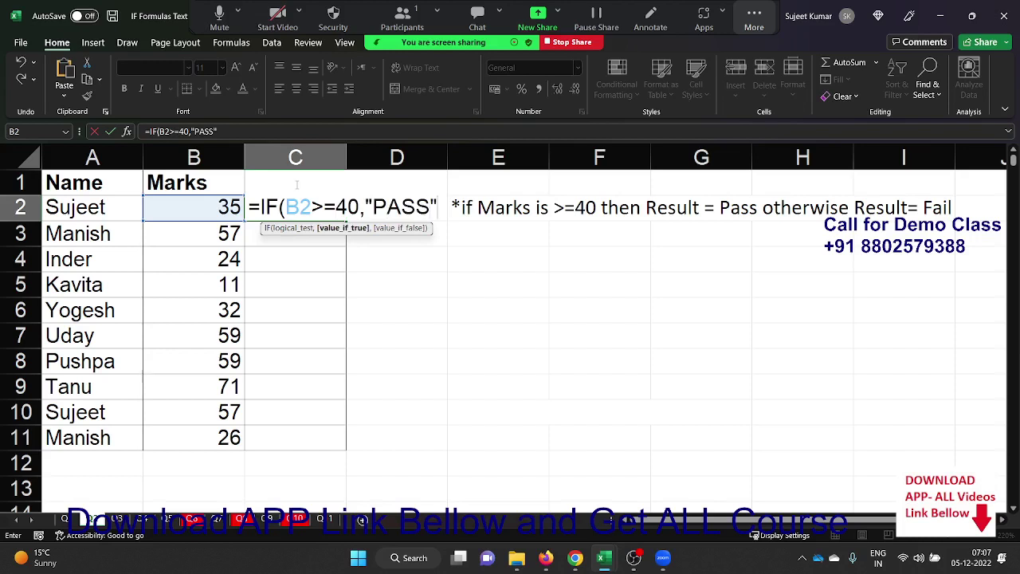
type(",\"F")
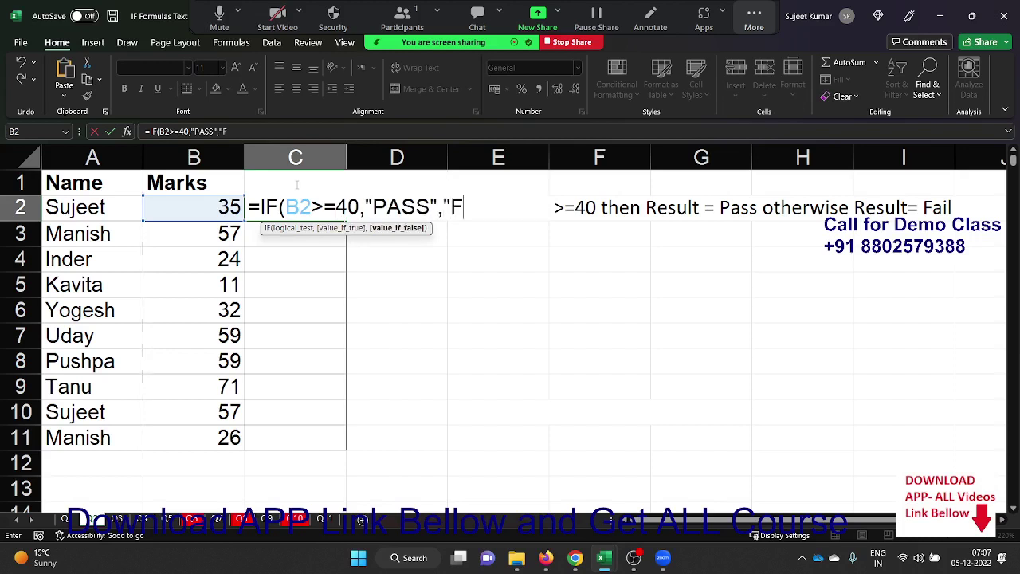
type("ail\"")
type(")")
key("Return")
Copy the pass/fail formula down to C11 and move to the Location/Distance sheet.
key("Up")
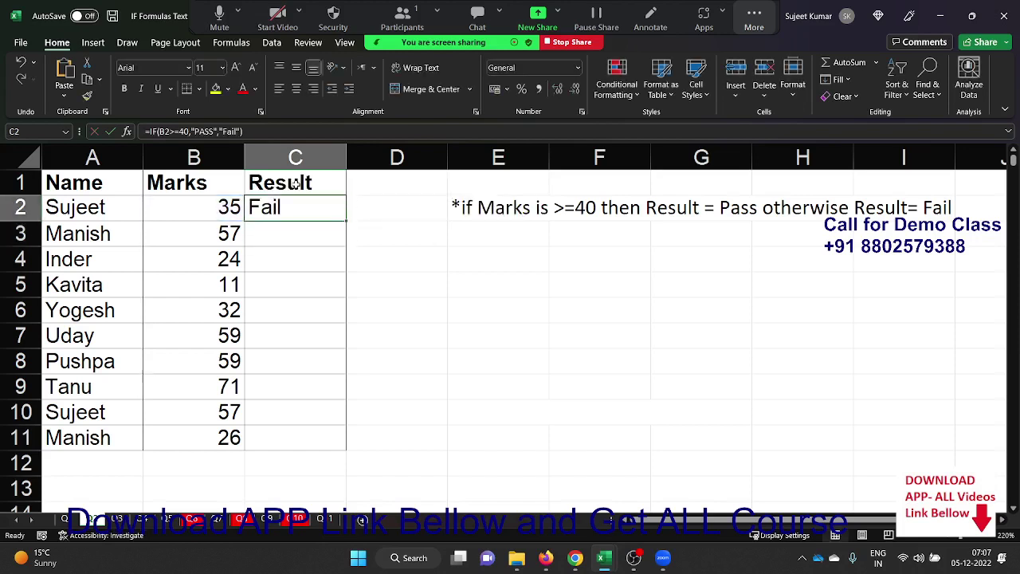
double_click(346, 221)
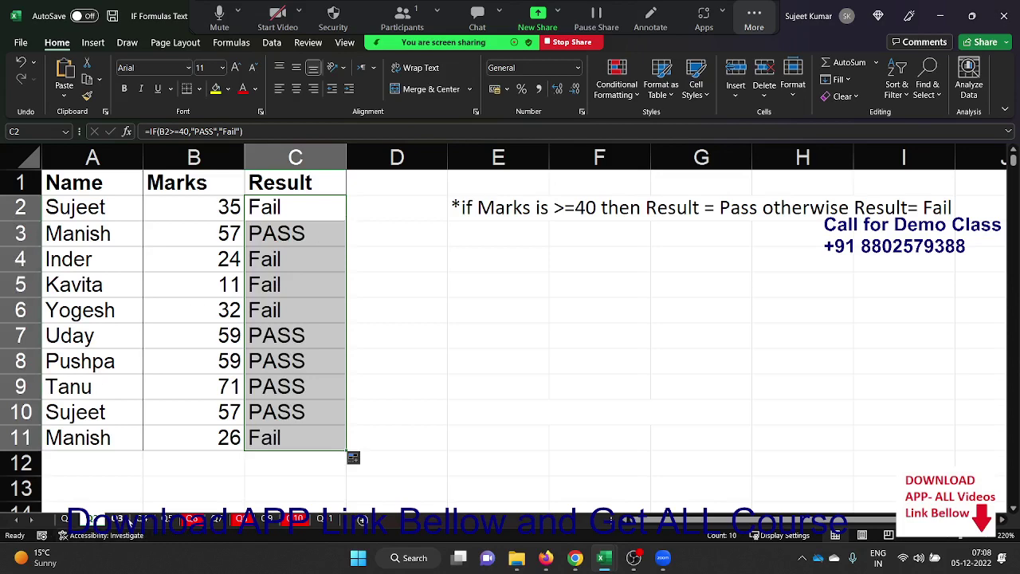
key("ctrl+Page_Down")
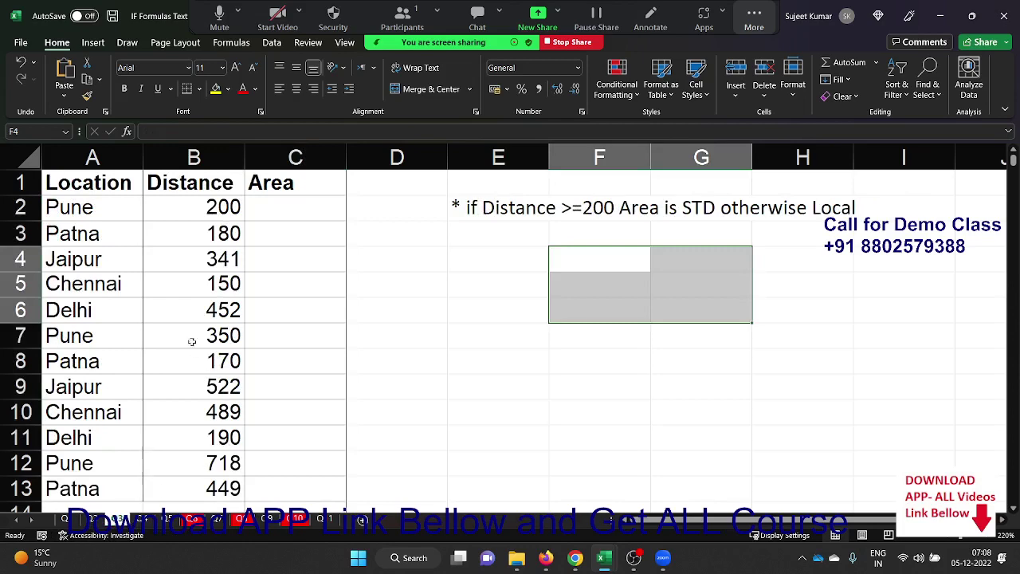
Clear the leftover selection and select Area cell C2.
left_click(191, 322)
scroll(200, 367, "down", 3)
scroll(200, 366, "up", 1)
scroll(200, 358, "up", 2)
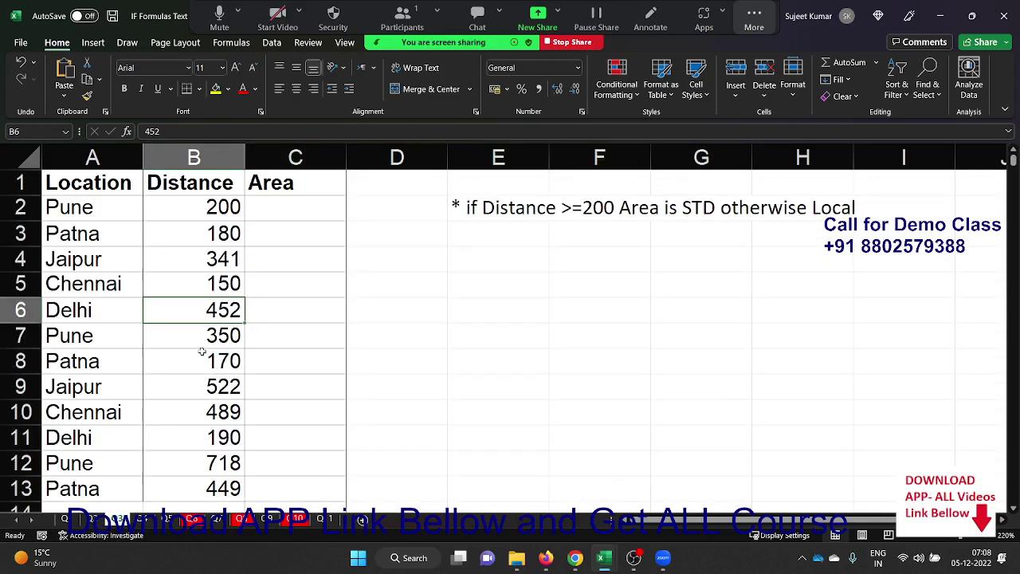
left_click(103, 202)
left_click(216, 197)
left_click(272, 204)
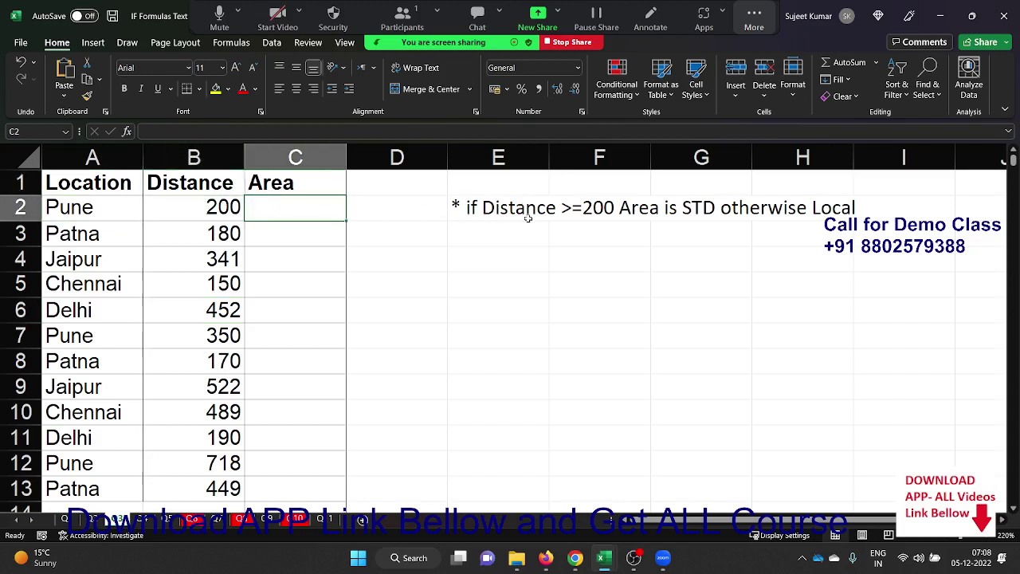
Enter =IF(B2>=200,"STD","Local") in C2.
type("=i")
key("Tab")
key("Left")
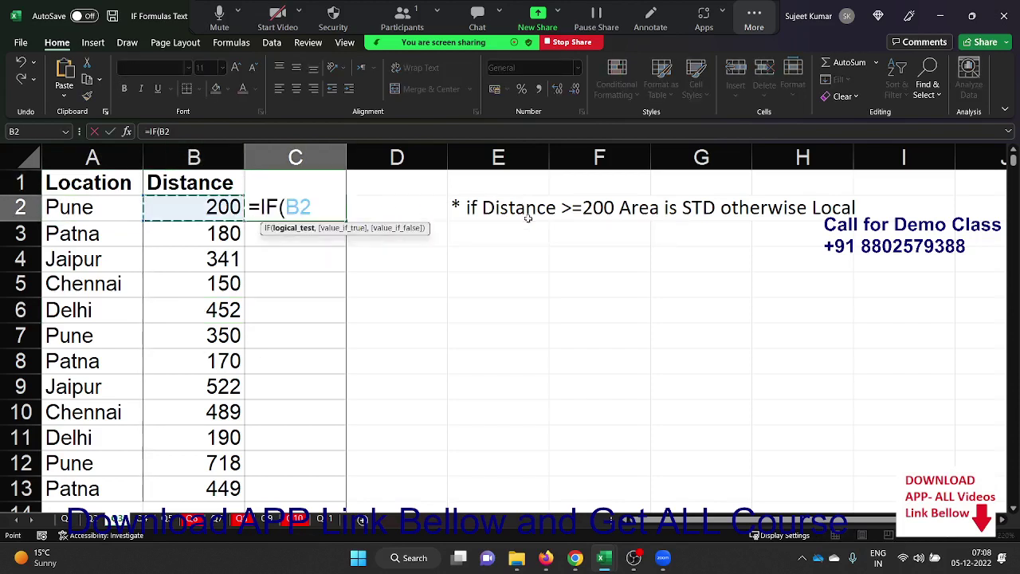
type(">")
type("2")
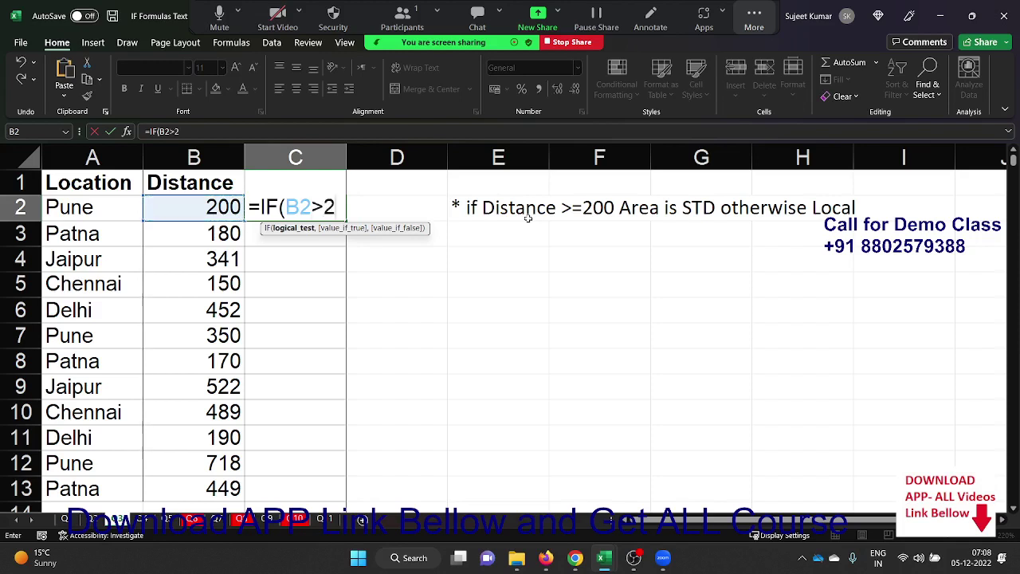
key("BackSpace")
type("=200")
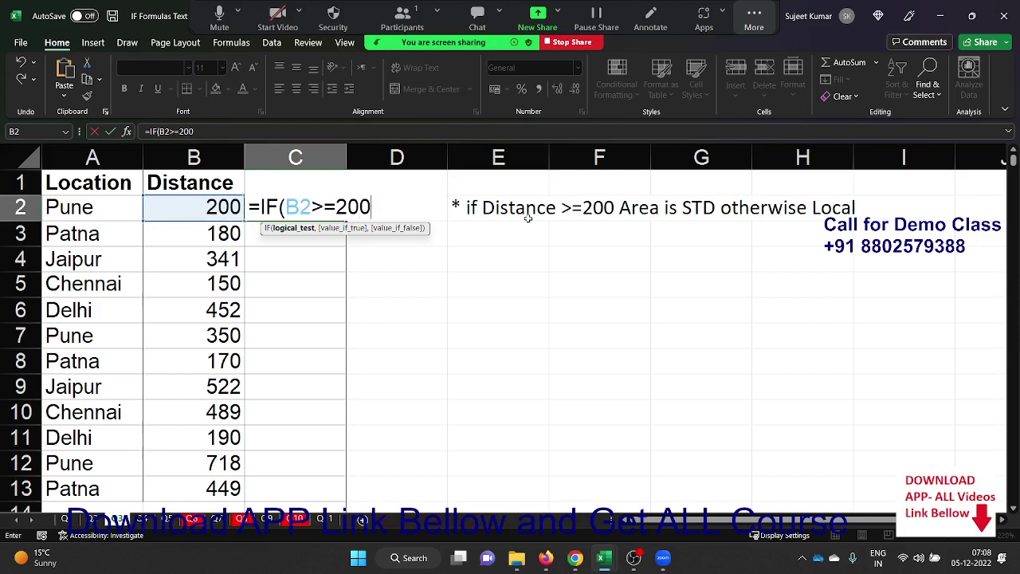
type(",")
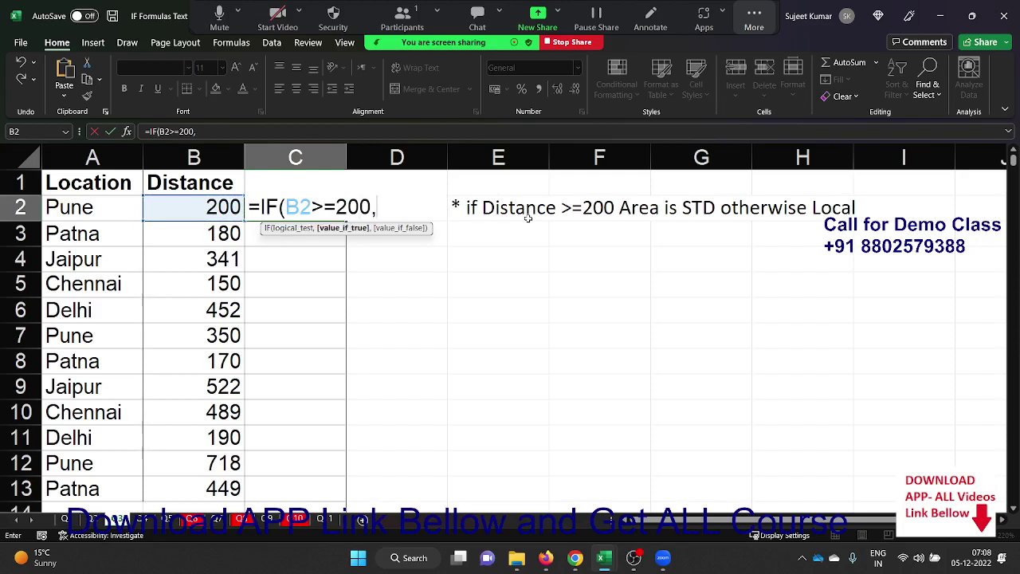
type("\"S")
type("TD\"")
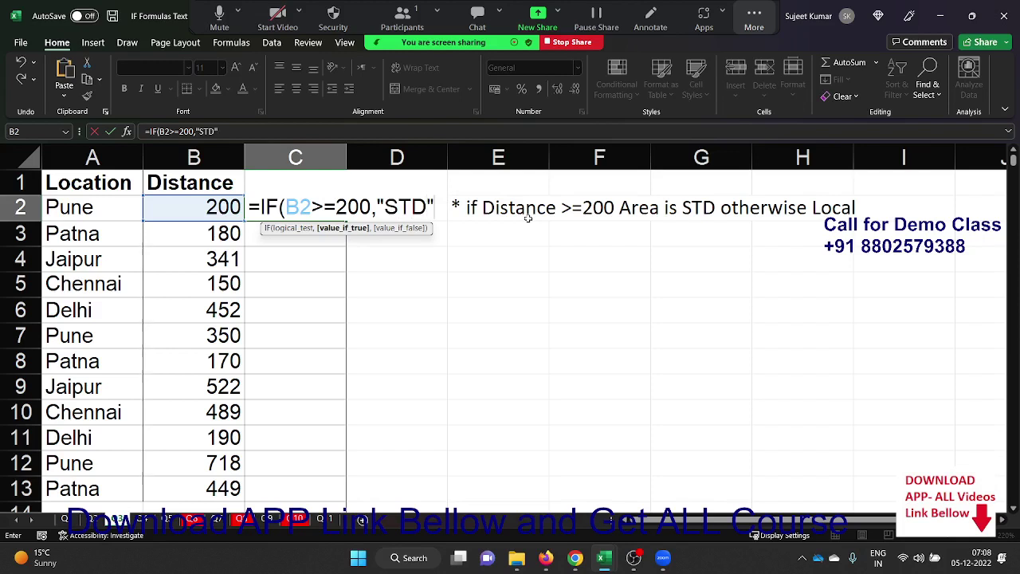
type(",")
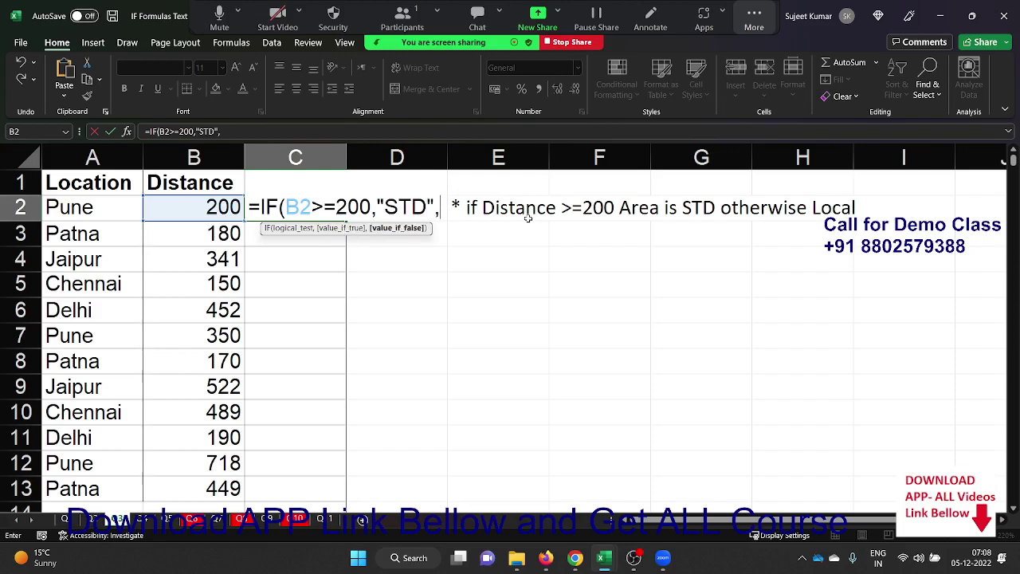
type("\"")
type("Local")
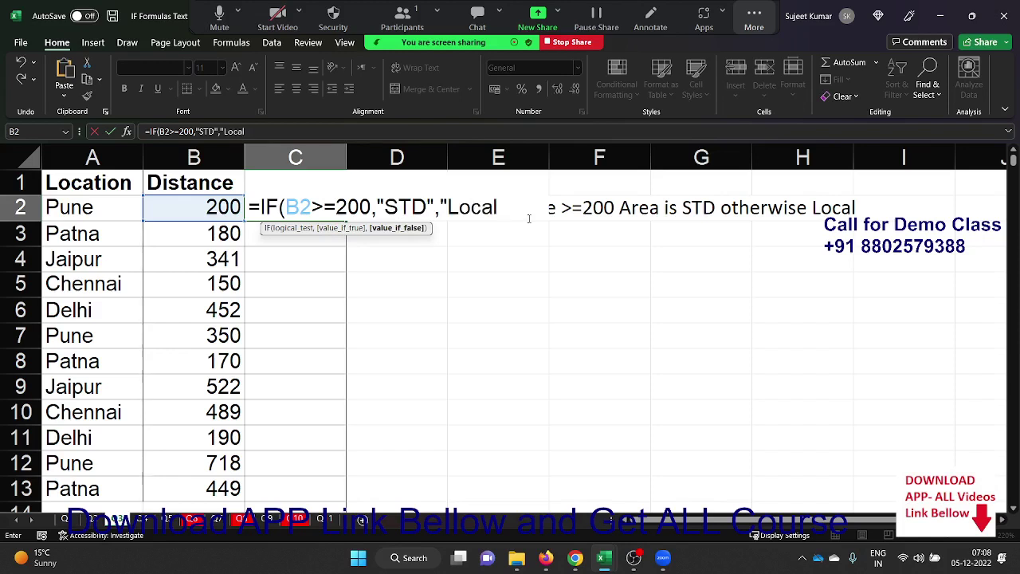
key("Return")
Fill the Area formula down to C13 and go to the MRP/TAX sheet.
key("Up")
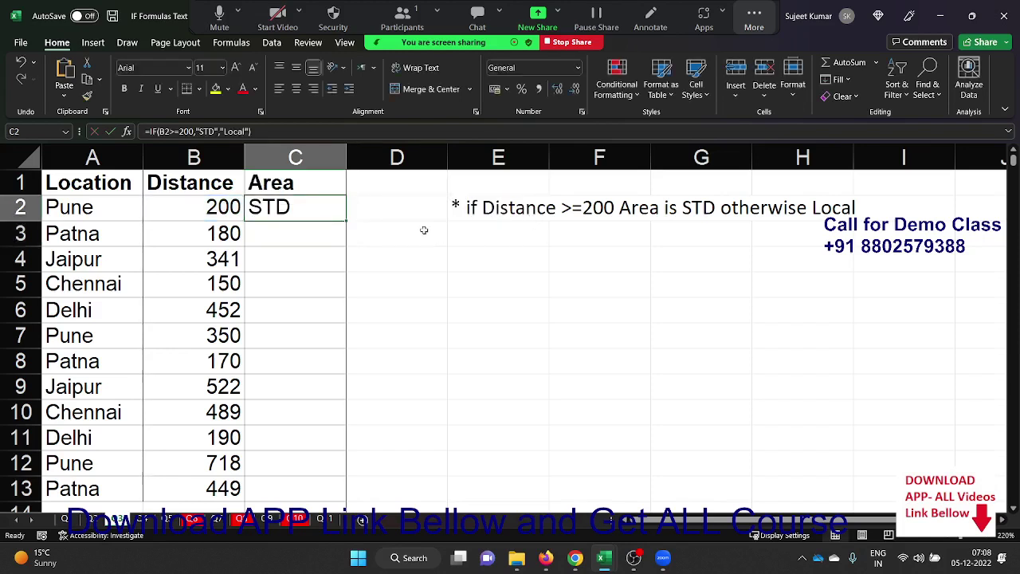
double_click(346, 220)
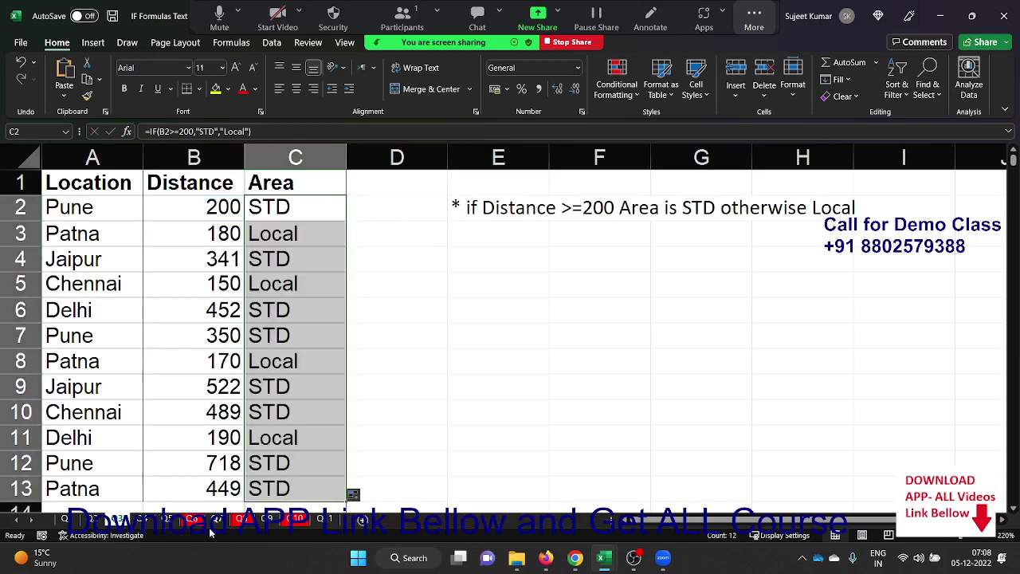
left_click(148, 520)
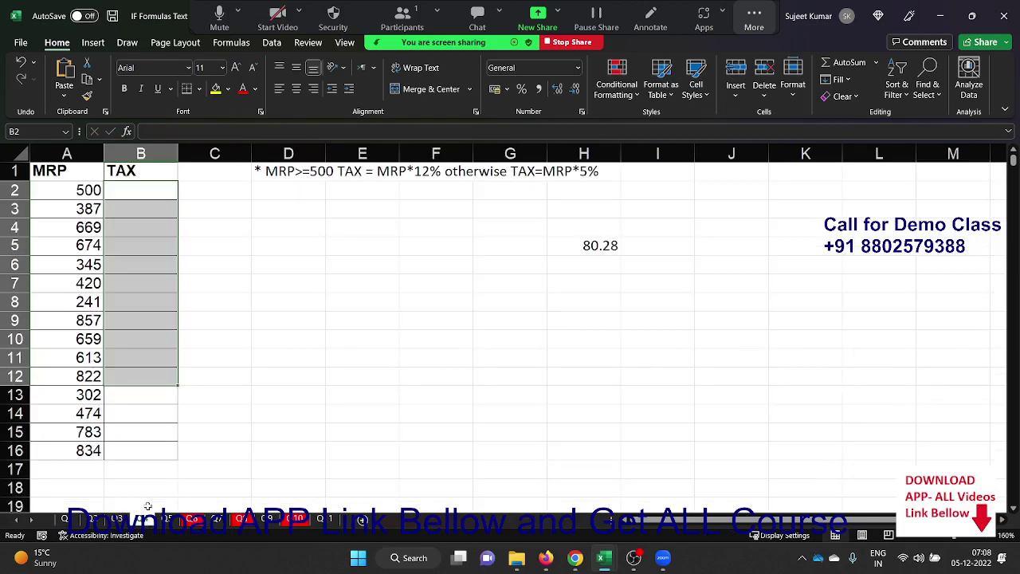
Enter =IF(A2>500,A2*12%,A2*5%) in B2, fill it down to row 16, and open the Time/Duty sheet.
left_click(133, 252)
left_click(142, 190)
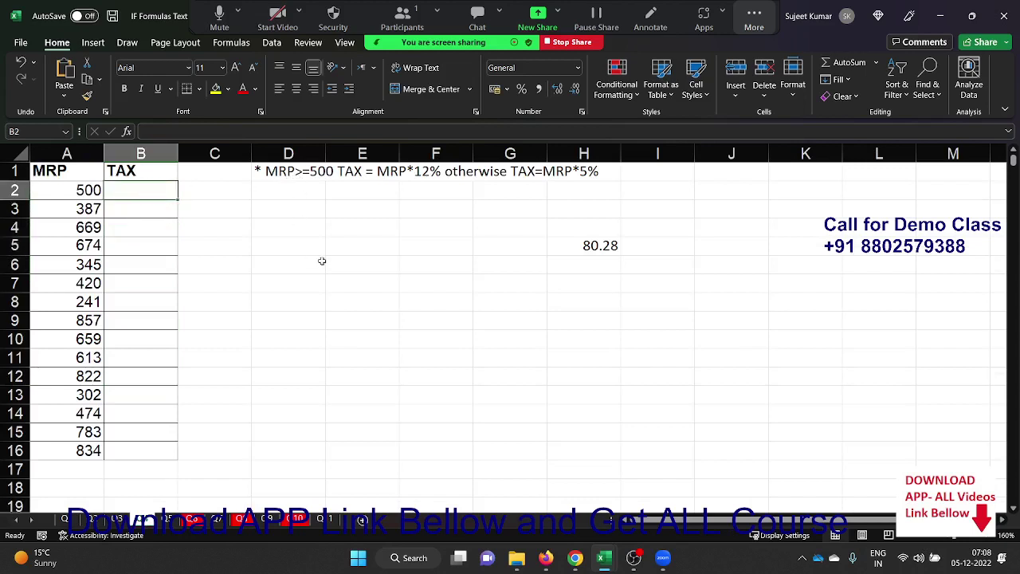
type("=if")
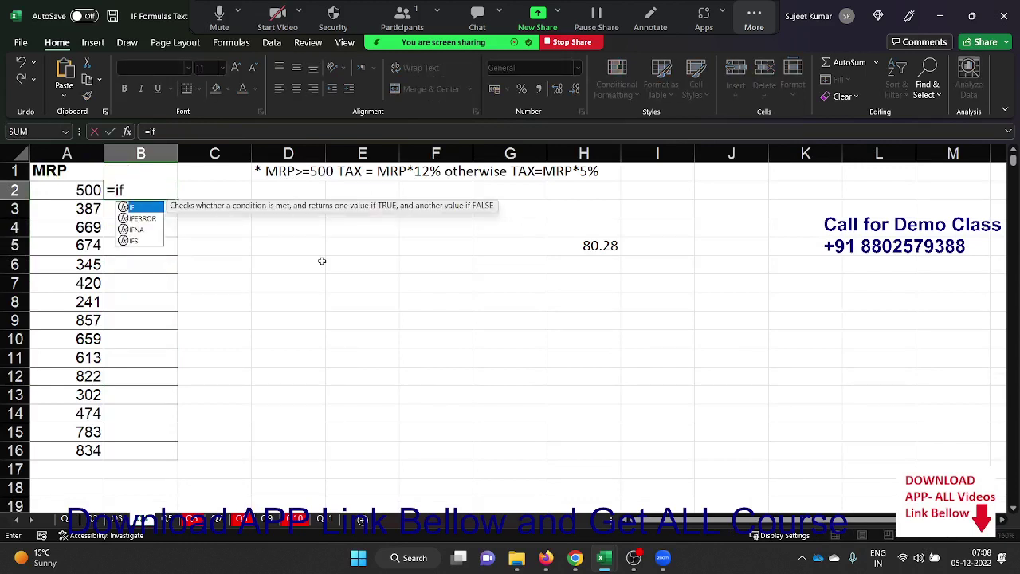
key("Tab")
left_click(66, 187)
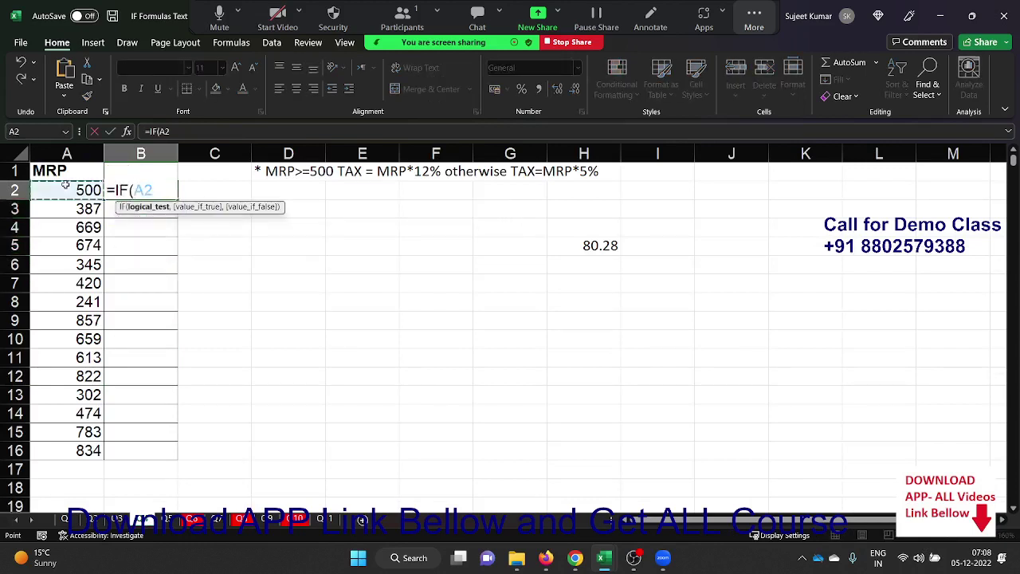
type(">")
type("500,")
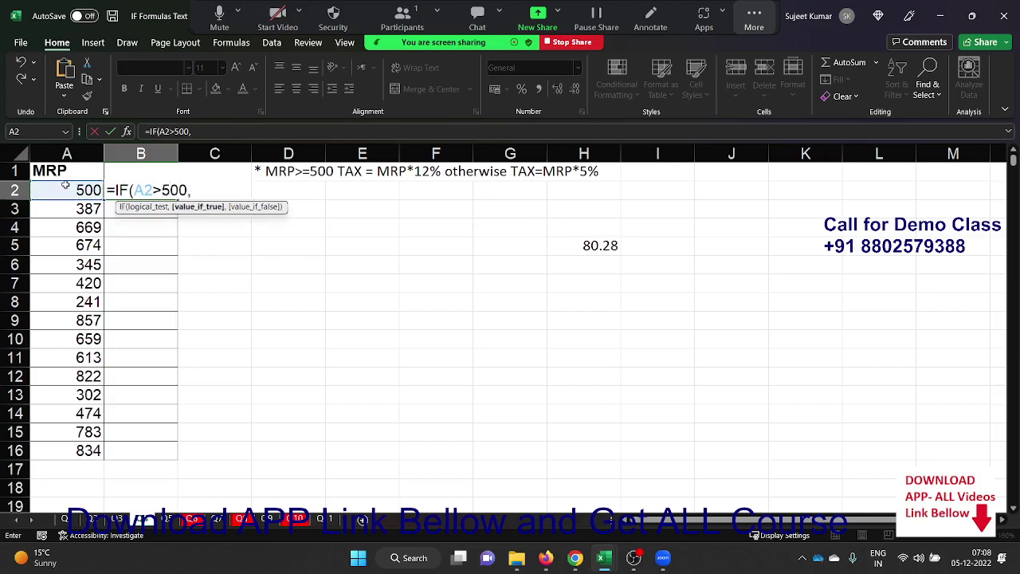
left_click(65, 187)
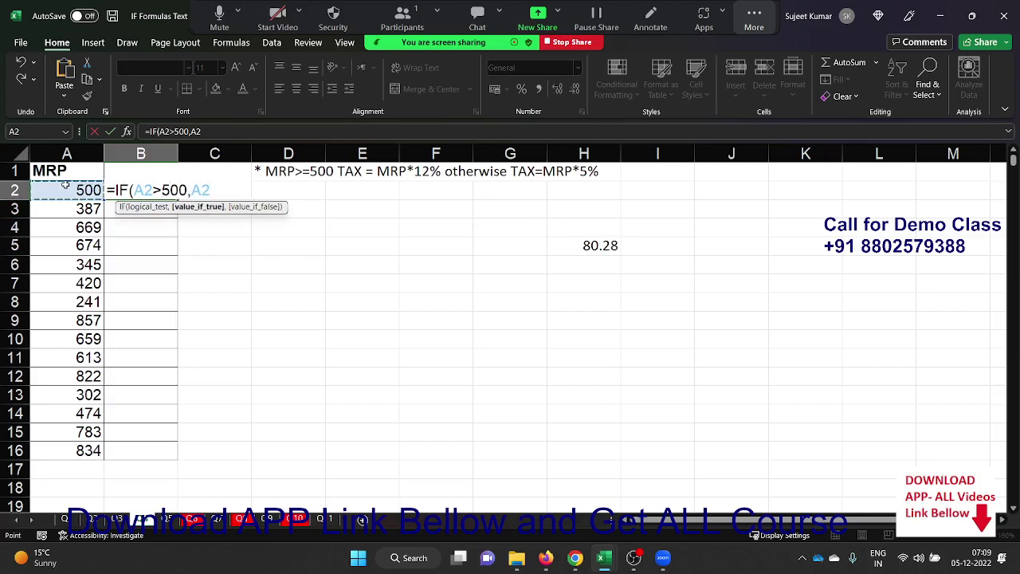
type("*12%")
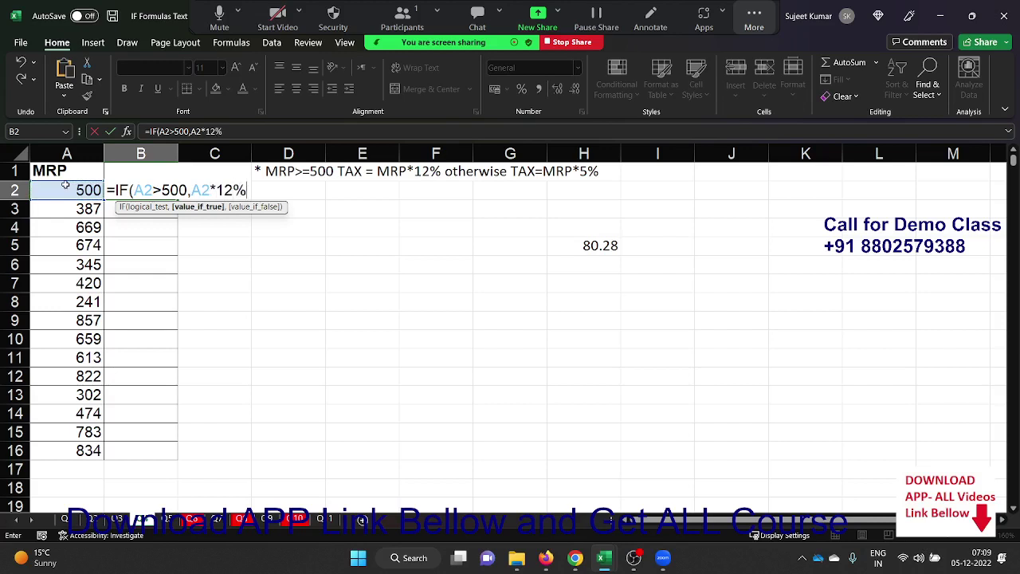
type(",")
left_click(66, 185)
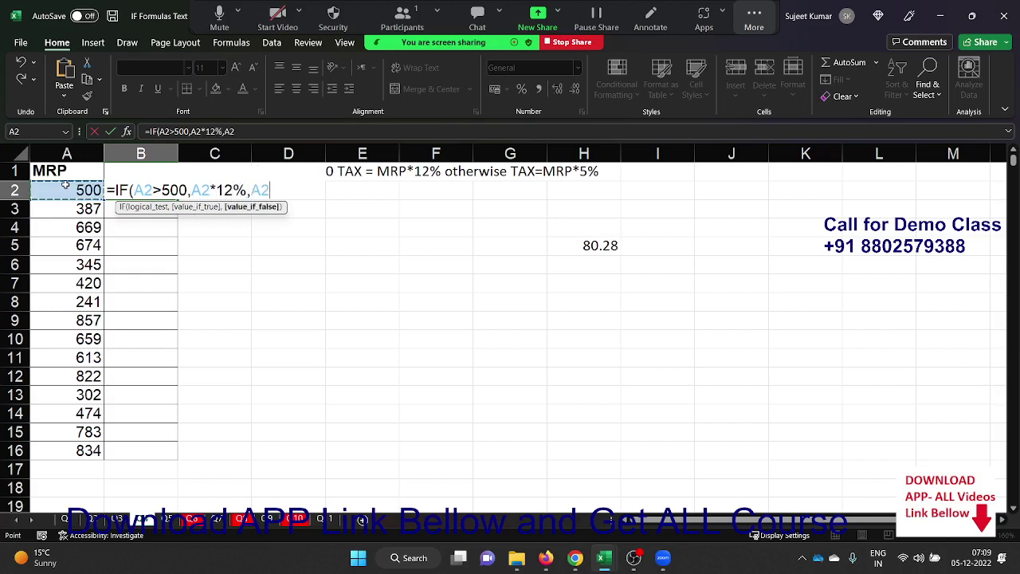
type("*5%")
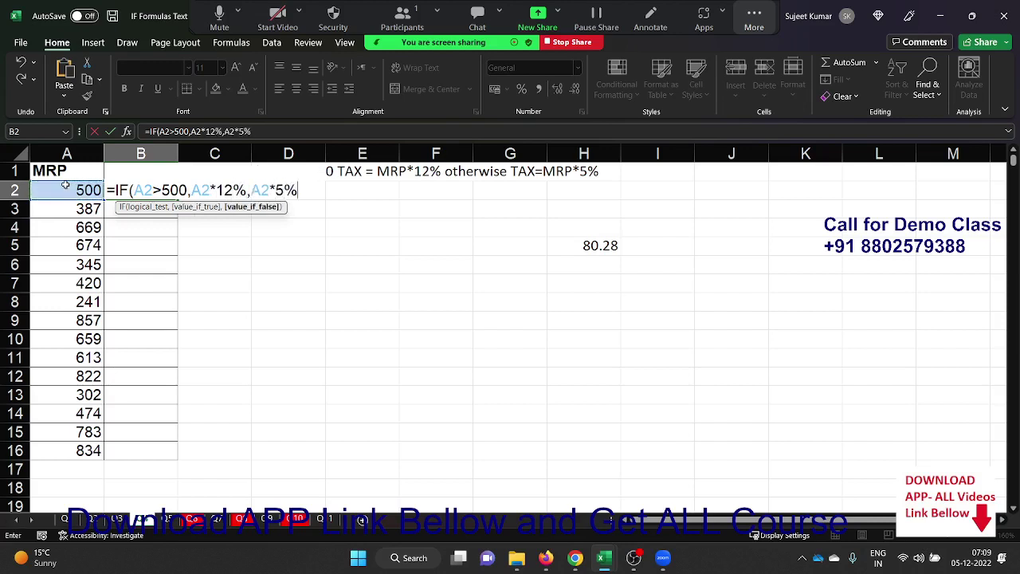
key("ctrl+Return")
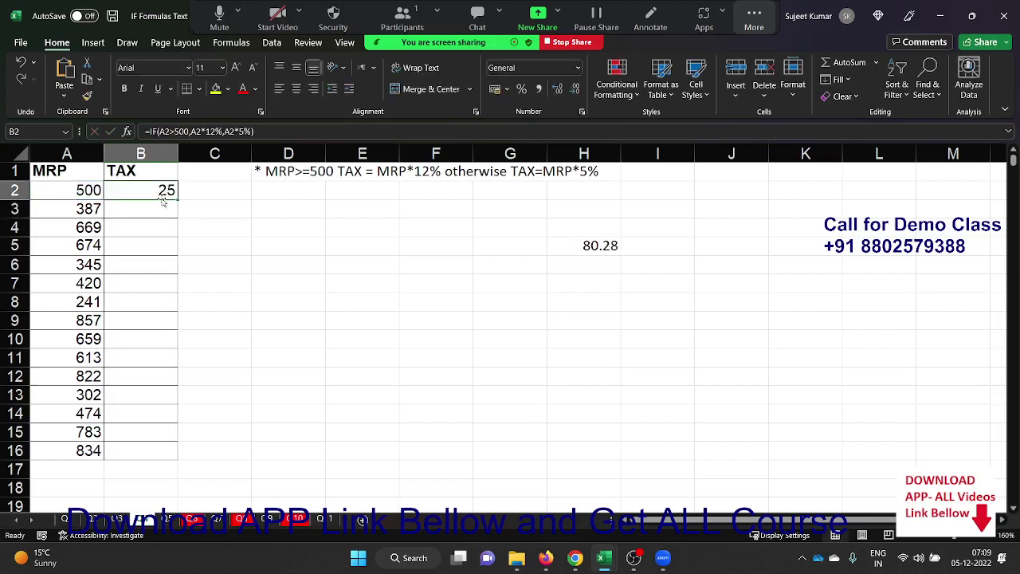
double_click(176, 199)
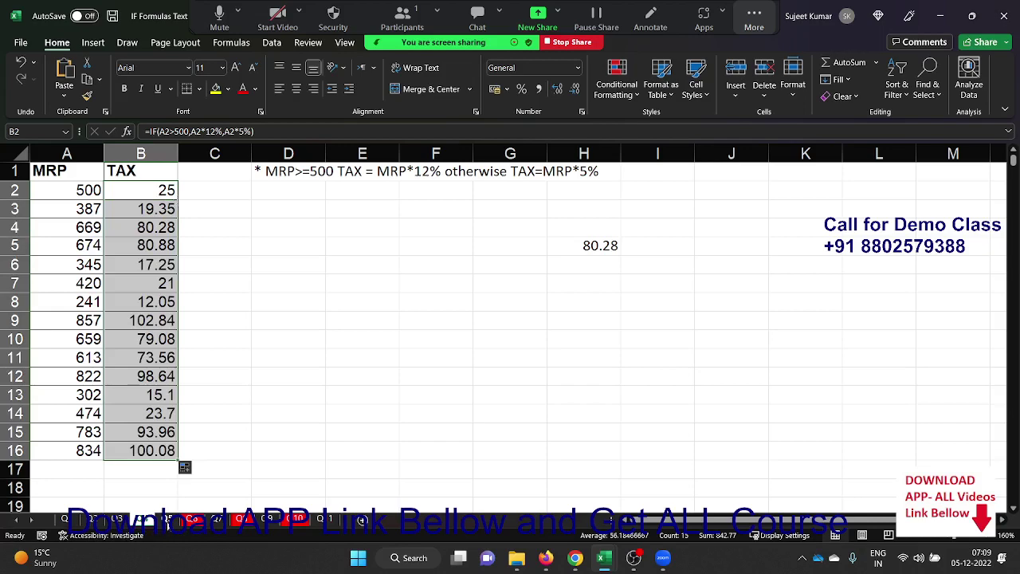
left_click(167, 519)
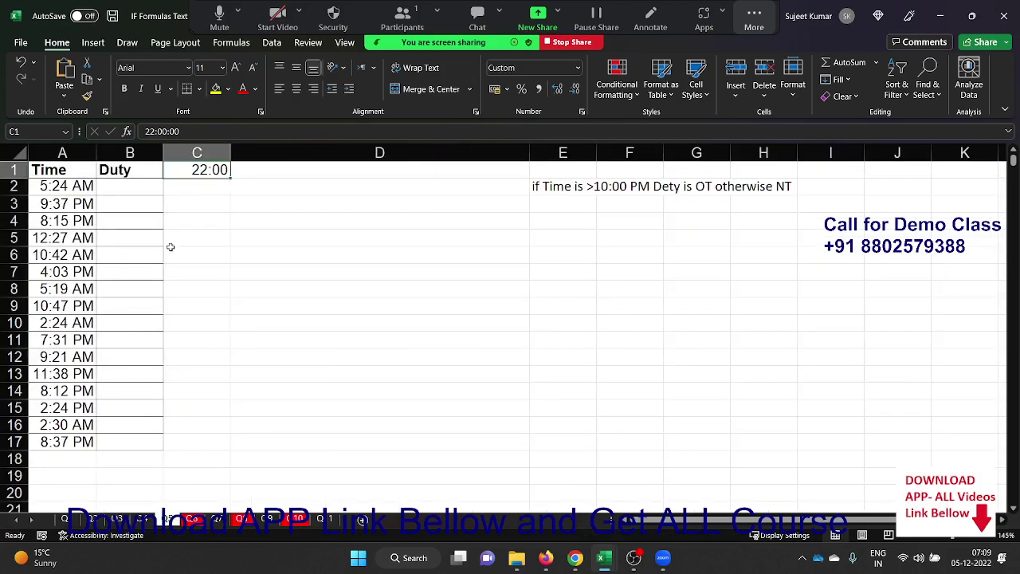
Enter =IF(A2>TIME(22,0,0),"OT","NT") in Duty cell B2.
left_click(128, 194)
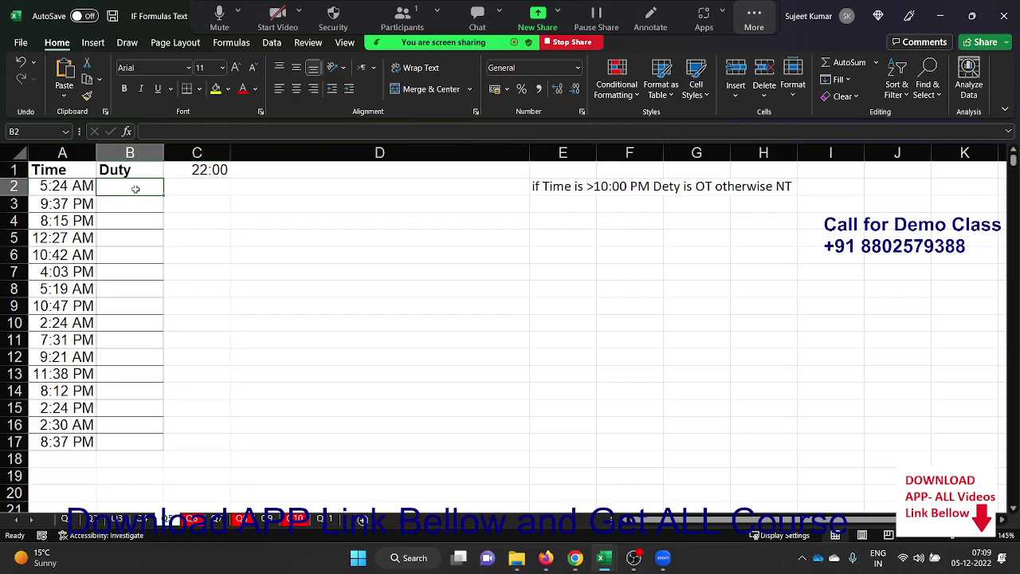
left_click(201, 187)
left_click(138, 192)
type("=if")
key("Tab")
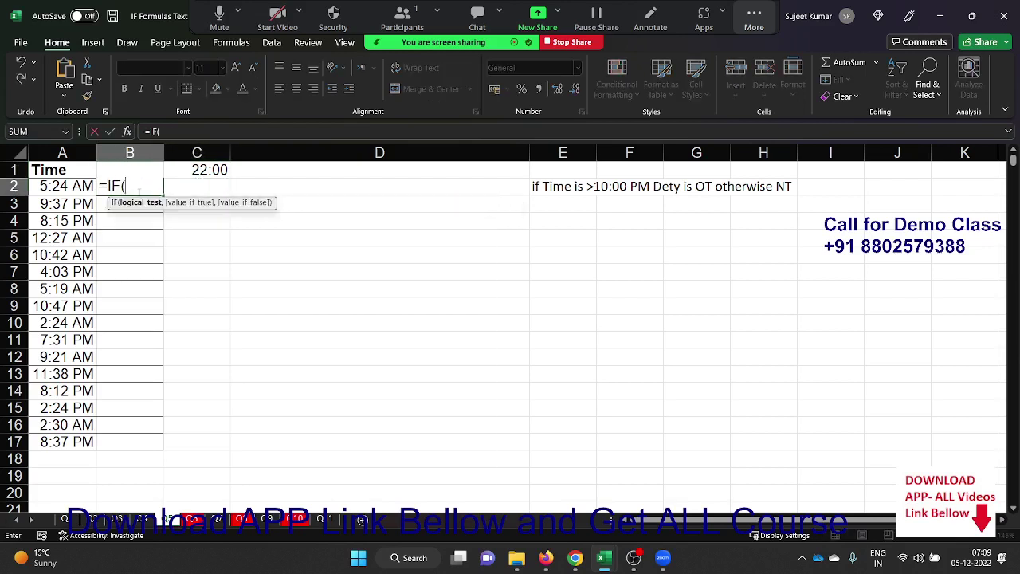
key("Left")
type(">")
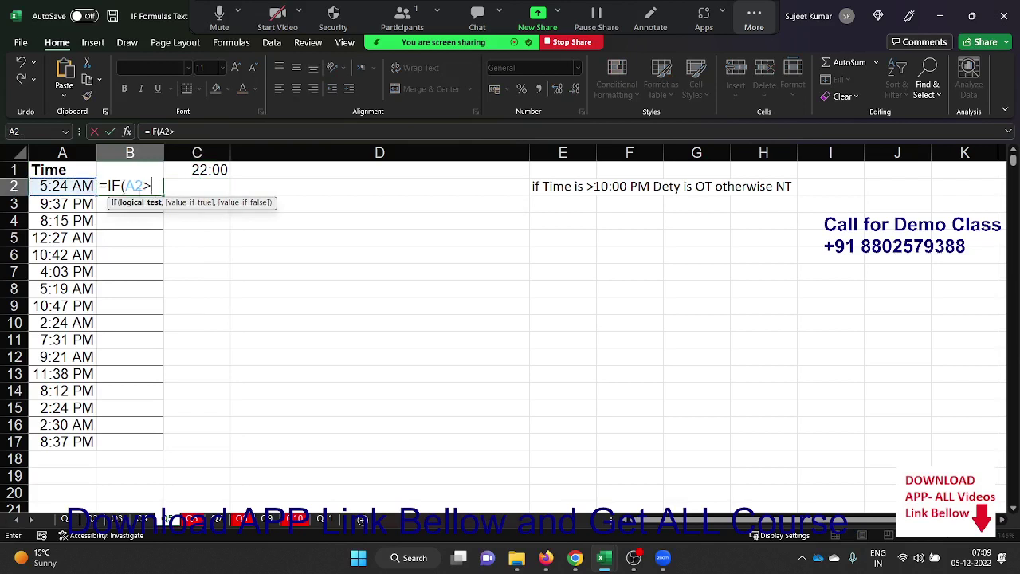
type("tim")
key("Tab")
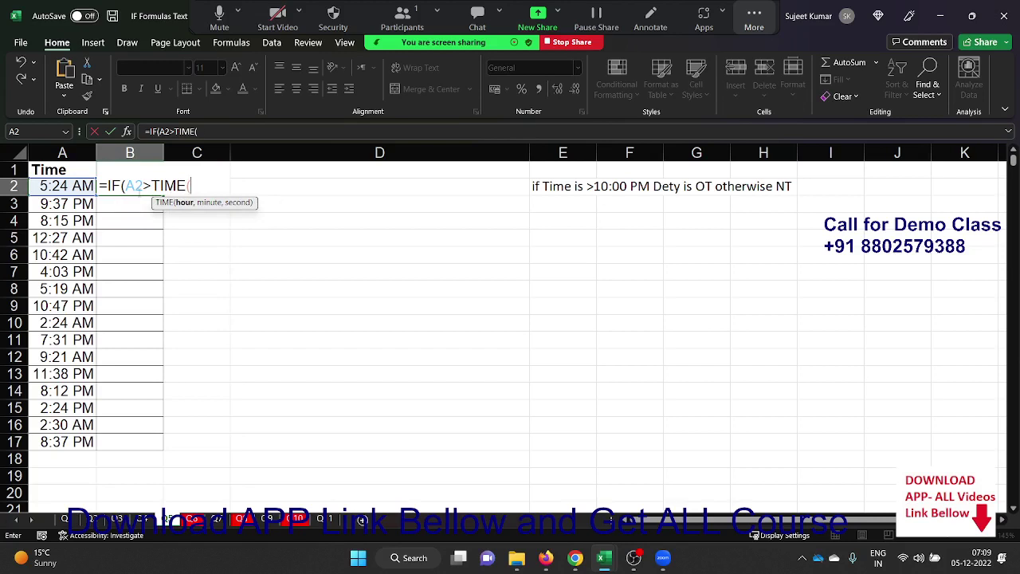
type("22,00,")
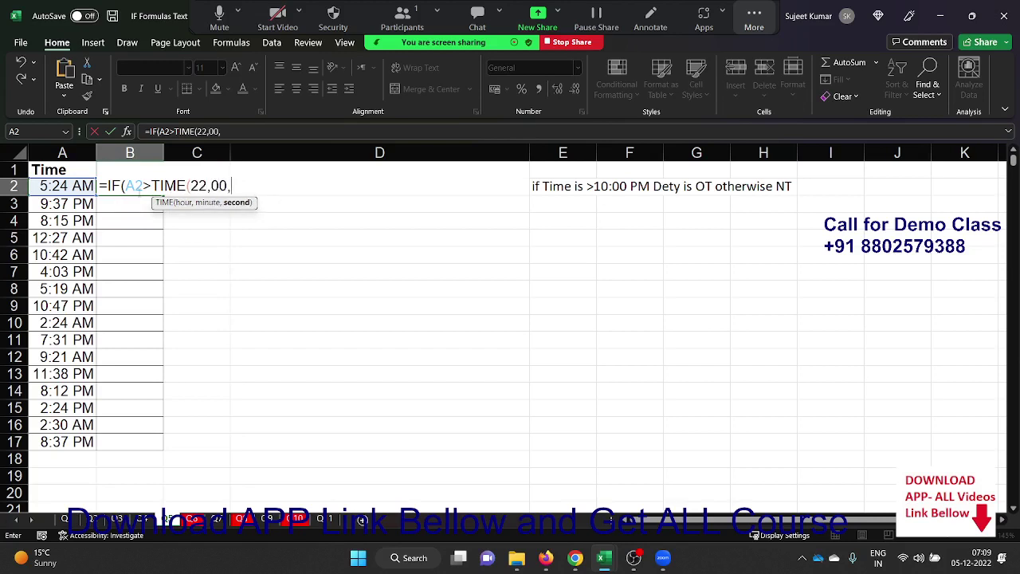
type("00)")
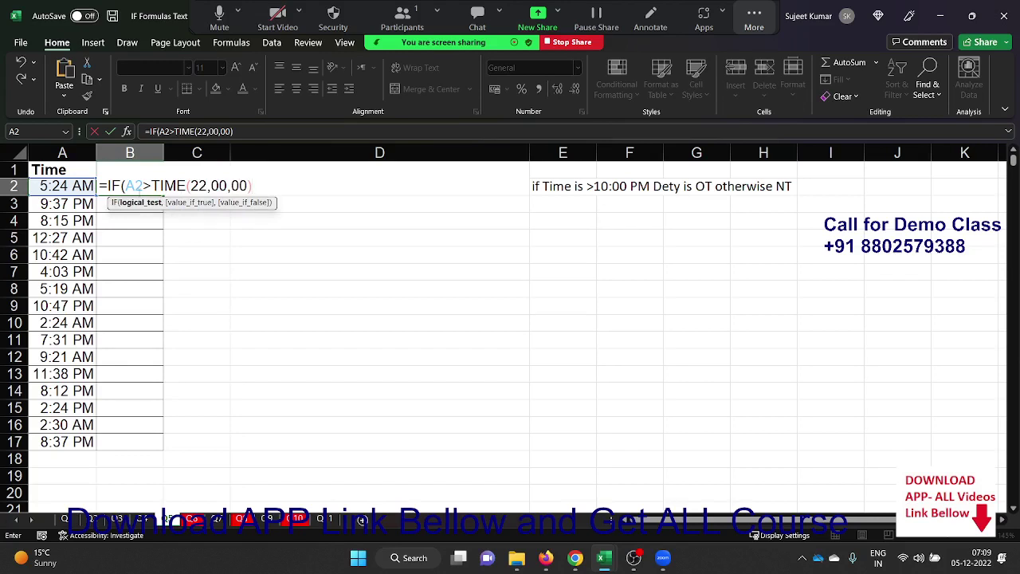
type(",")
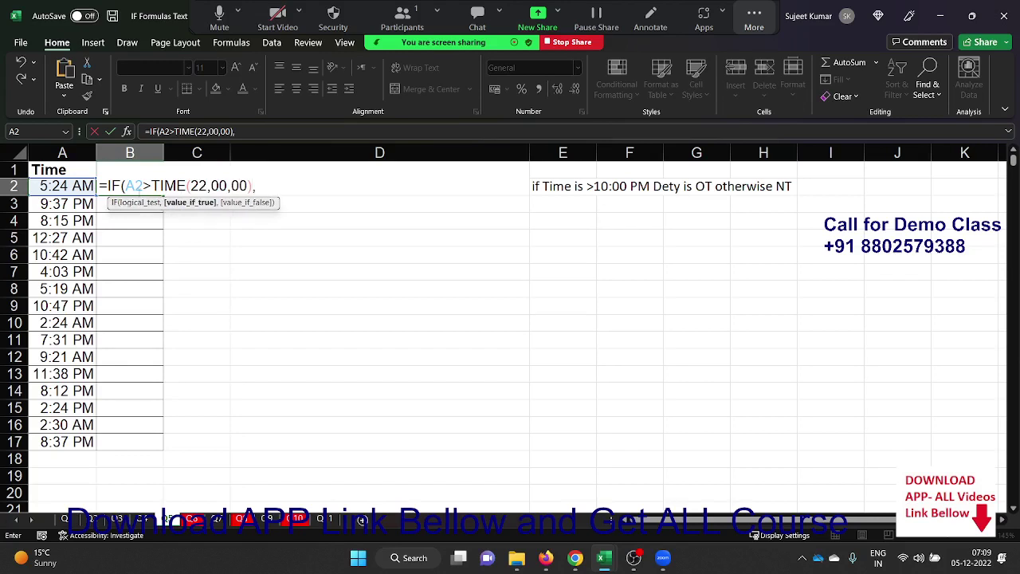
type("\"OT\"")
type(",\"NTY")
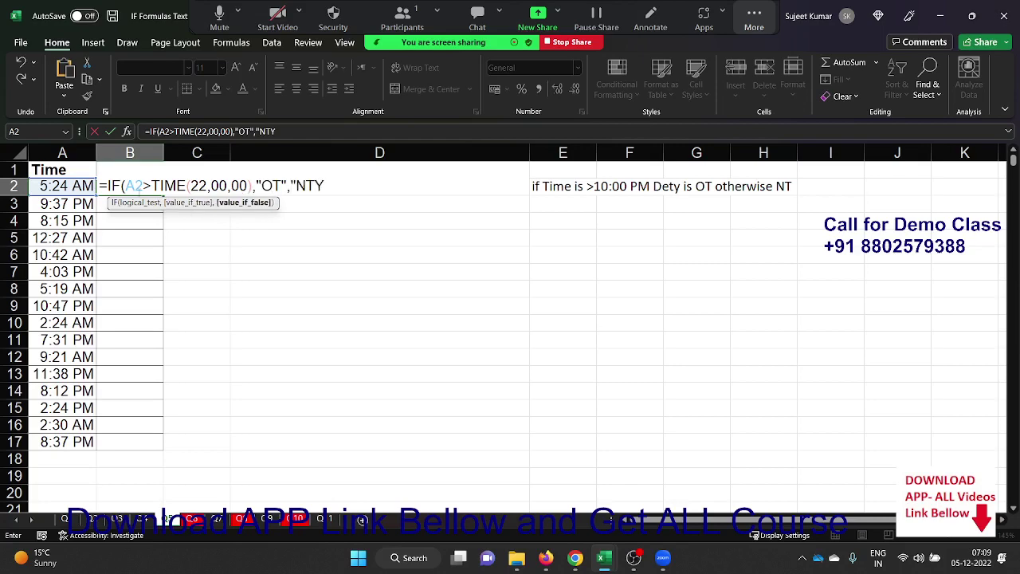
key("BackSpace")
type("\"")
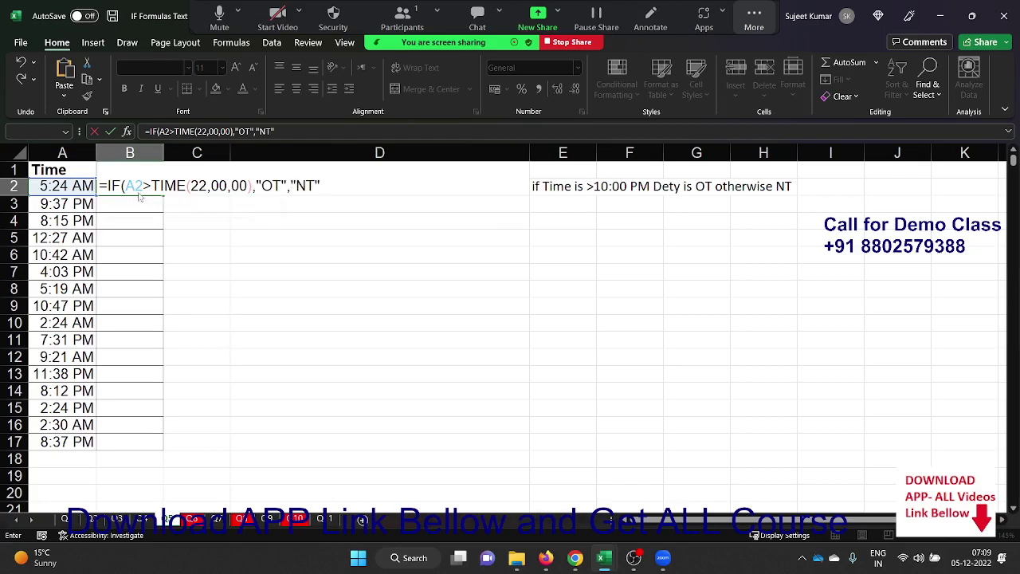
key("Return")
key("Return")
Copy the duty formula down to B17, check B14, and go to the student marks sheet.
left_click(138, 192)
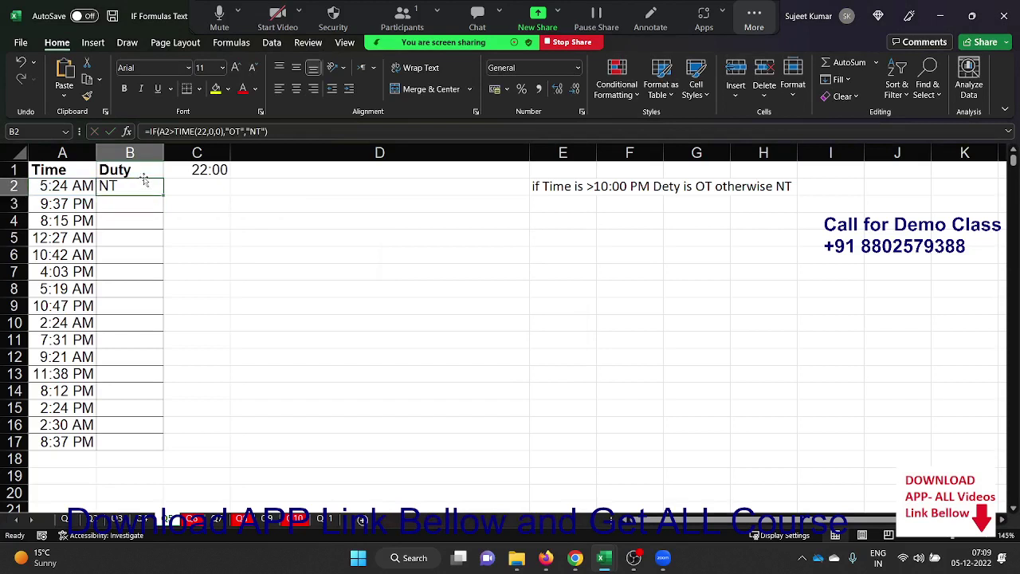
double_click(161, 194)
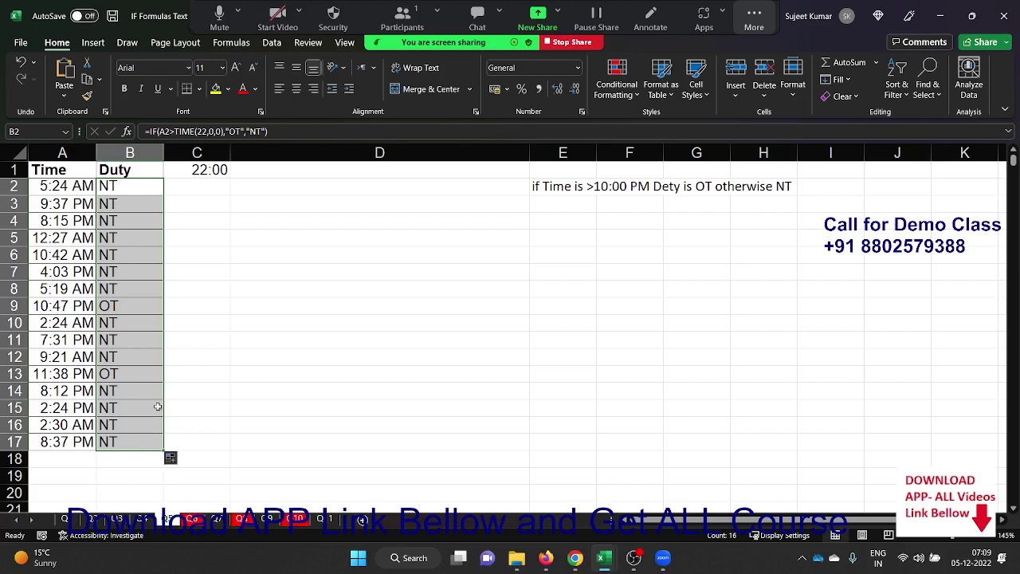
left_click(141, 387)
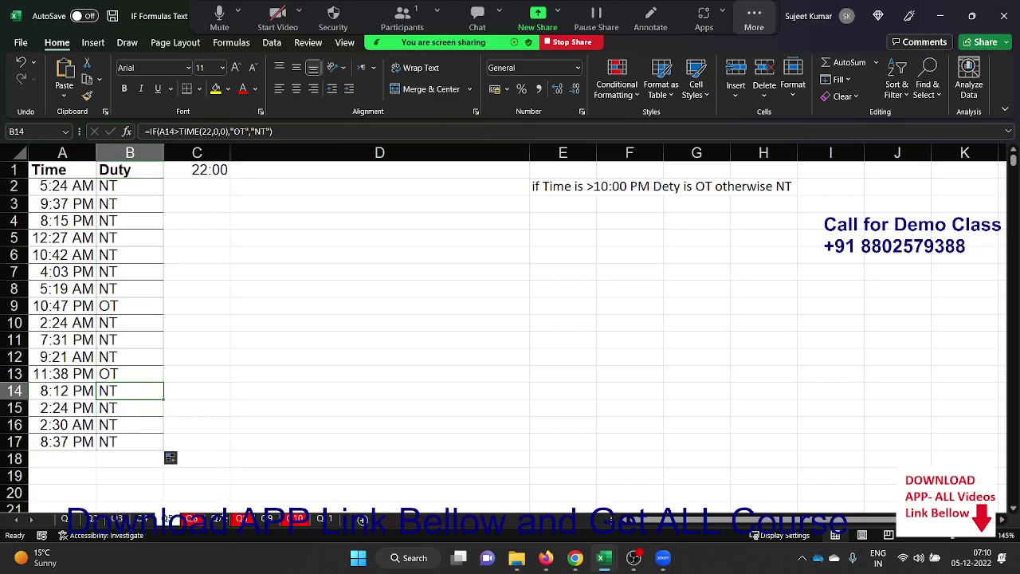
left_click(217, 519)
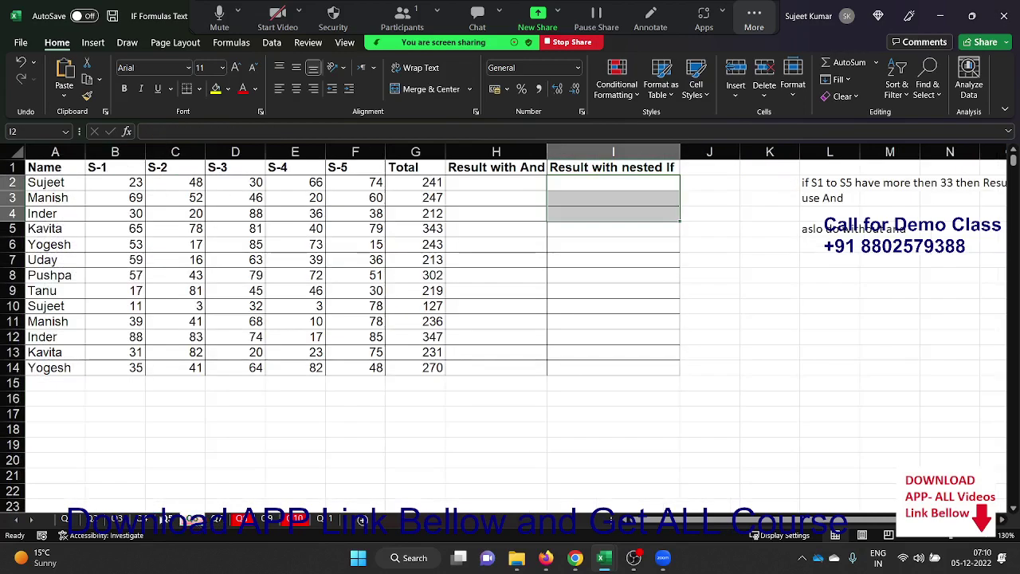
Start an AND formula in H2 testing B2>=33 and C2>=33.
left_click(471, 183)
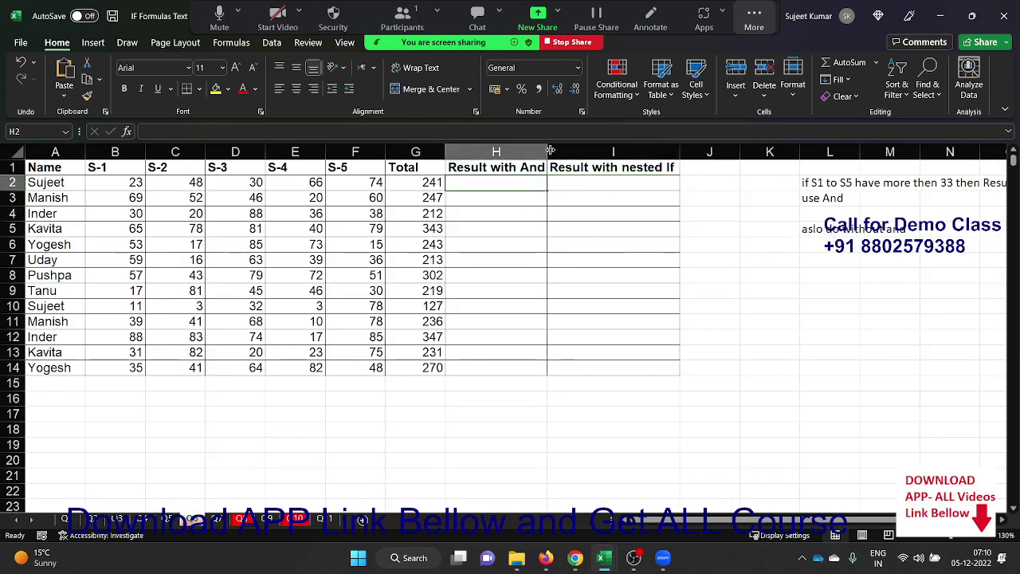
type("=")
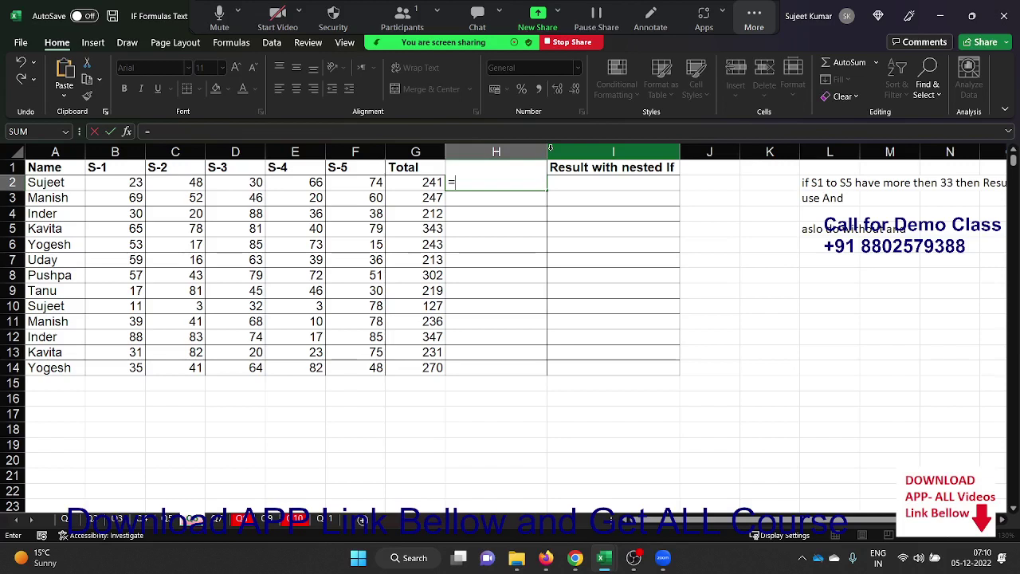
type("and")
key("Tab")
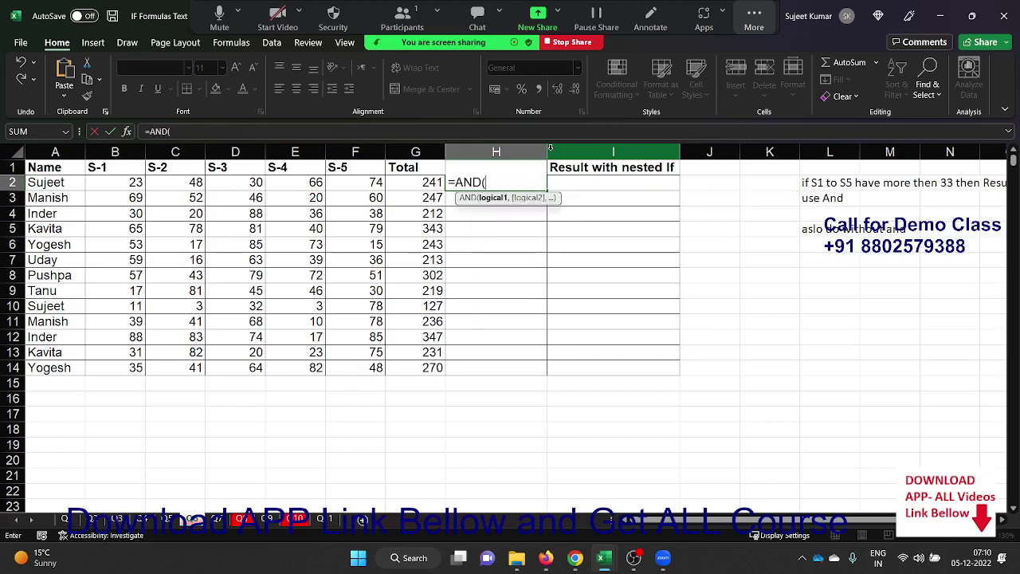
key("Left")
key("Left")
key("Left")
key("Left")
key("Left")
key("Left")
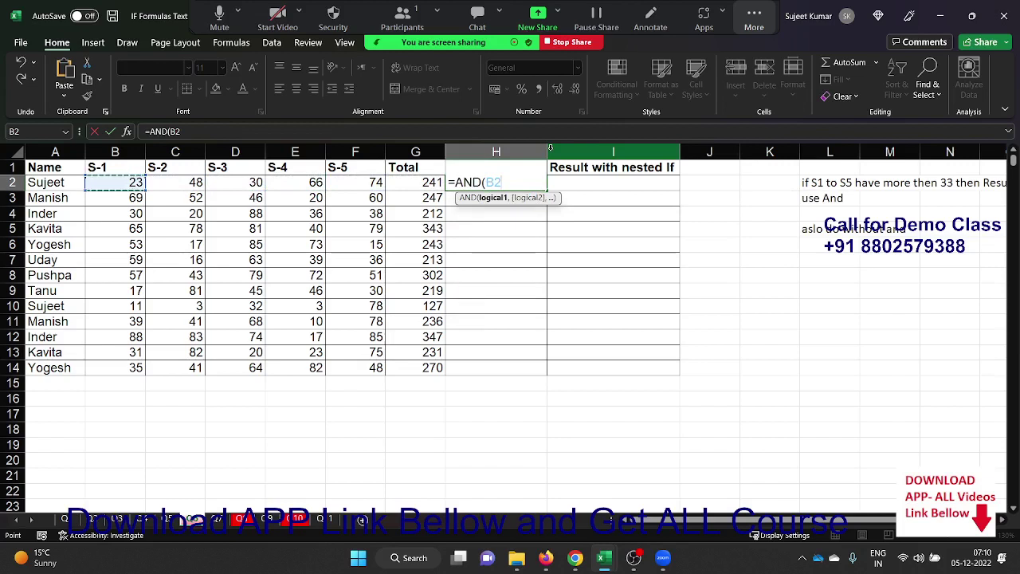
type(">=")
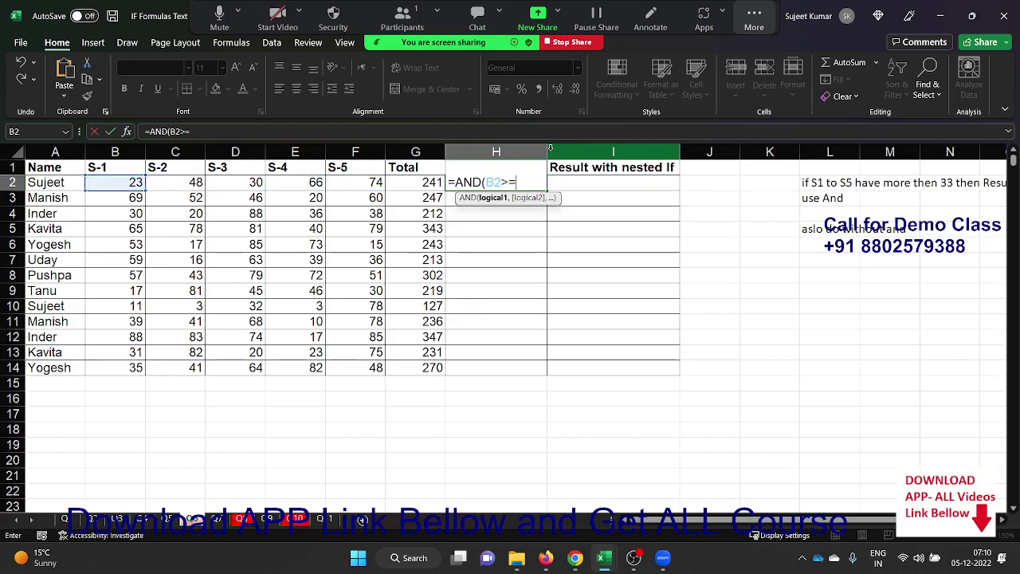
type("30")
key("BackSpace")
type("3")
type(",")
key("Left")
key("Left")
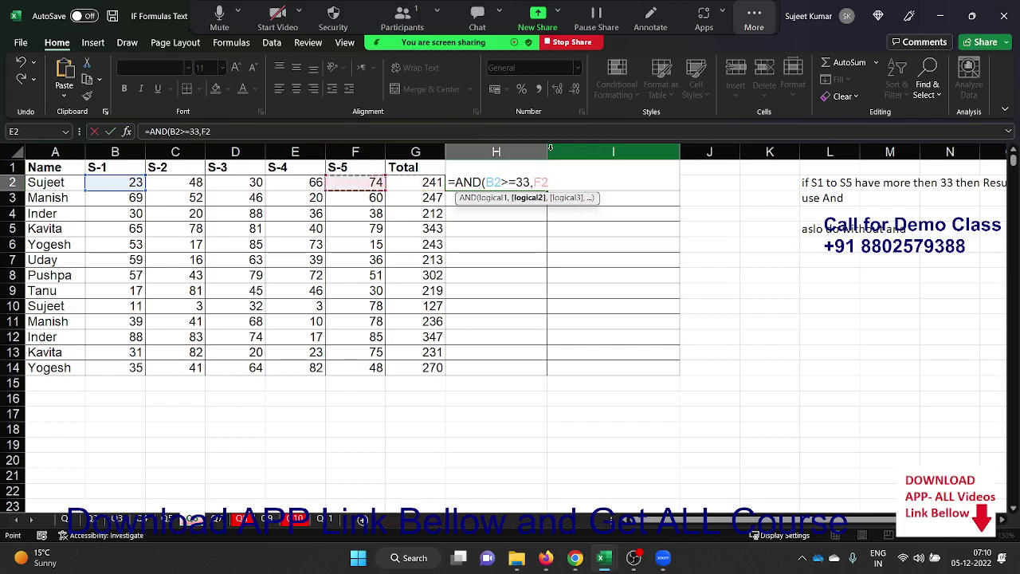
key("Left")
key("Left")
key("Left")
type(">=")
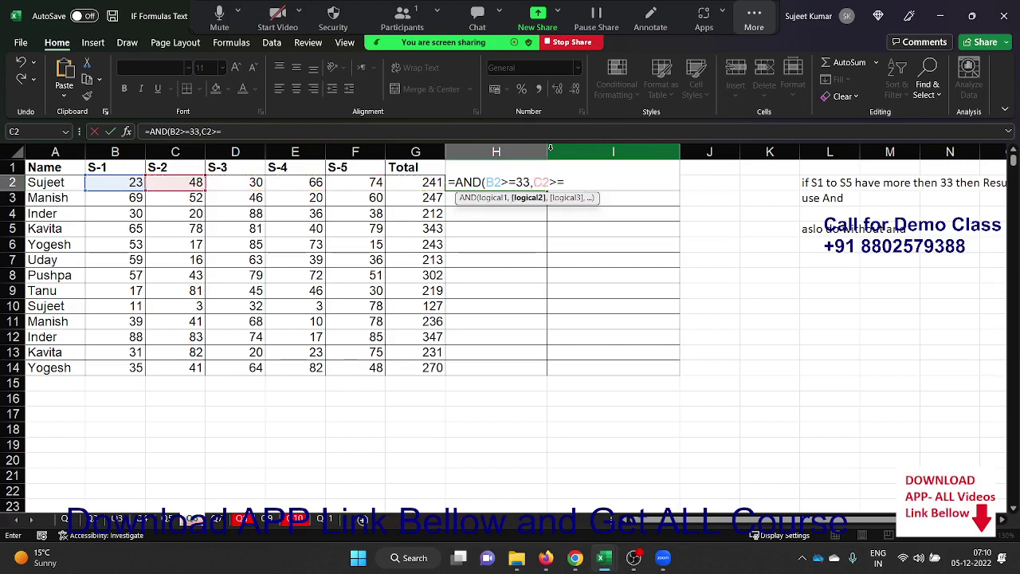
type("33,")
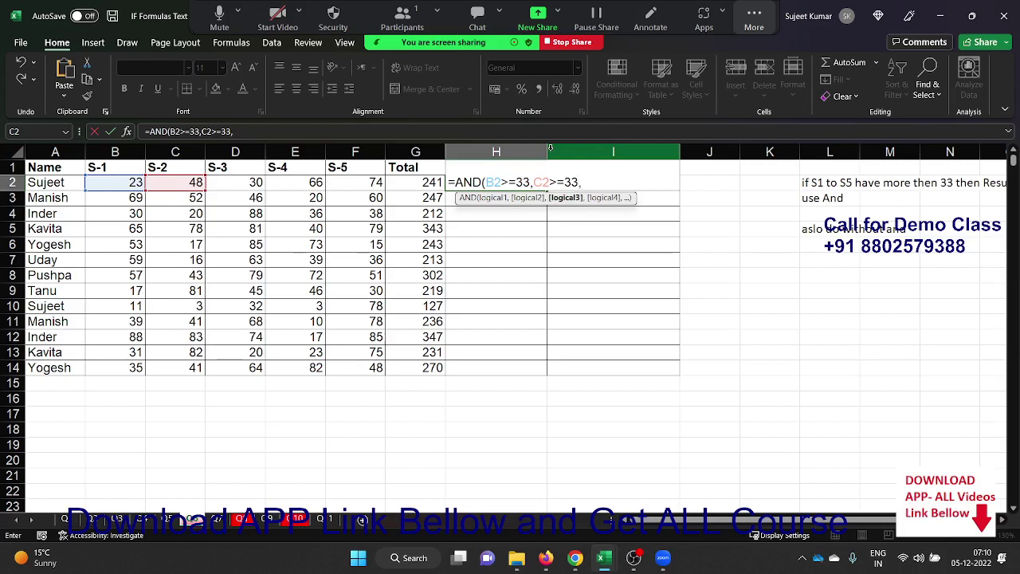
Add the D2, E2 and F2 >=33 tests and commit, showing FALSE.
key("Left")
key("Left")
key("Left")
key("Left")
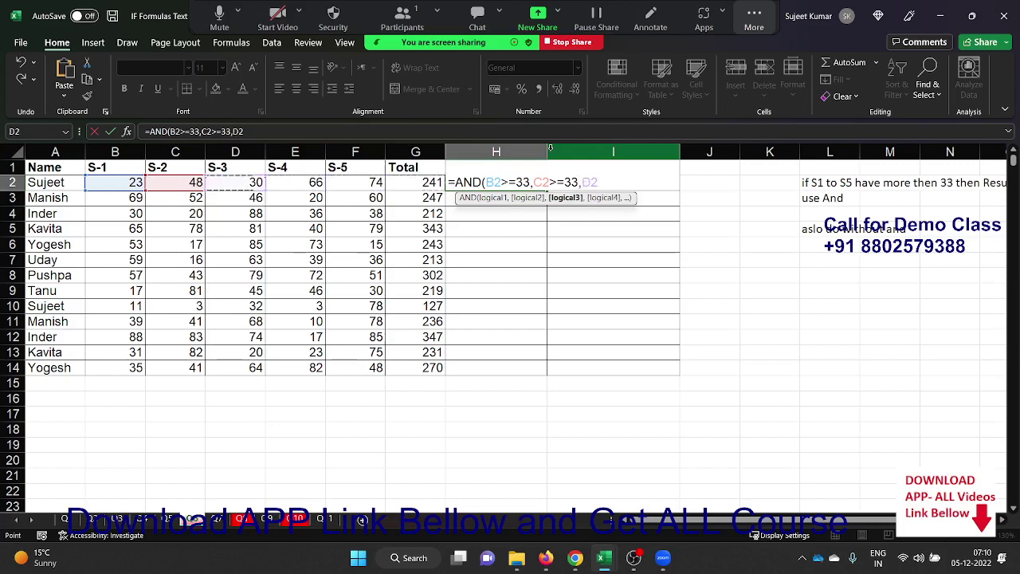
type(">=33")
type(",")
key("Left")
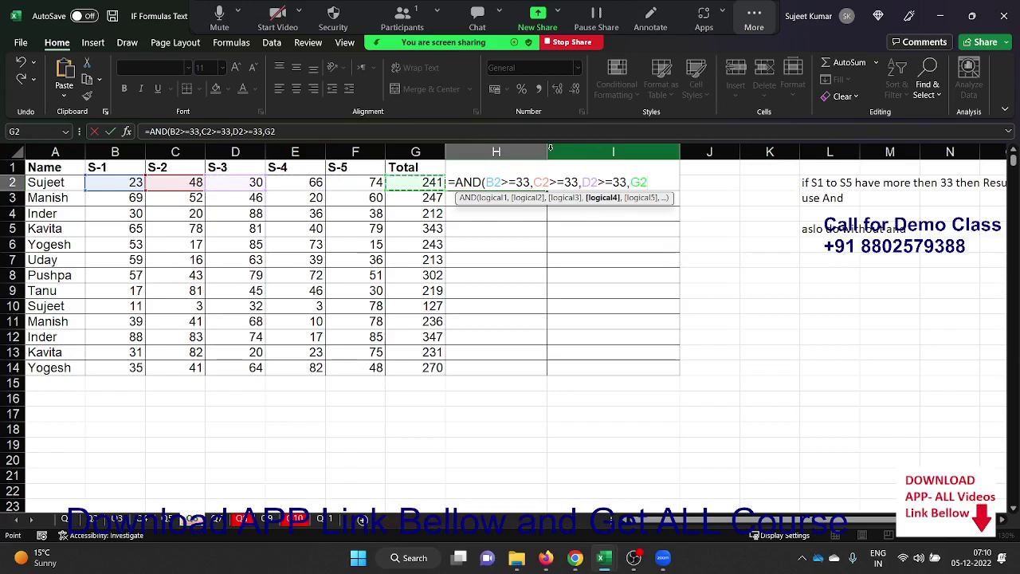
key("Left")
key("Left")
type(">")
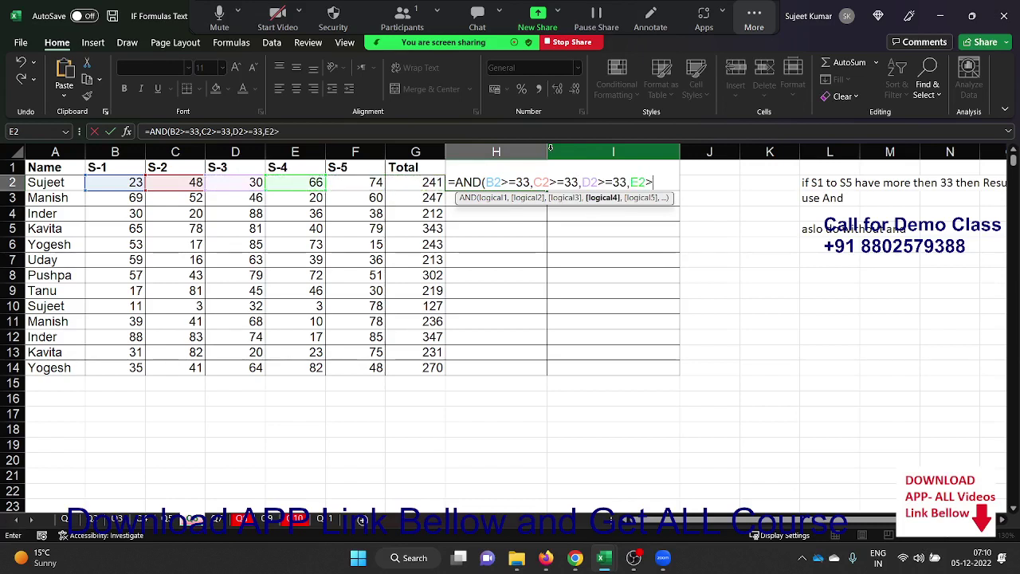
type("=33")
type(",")
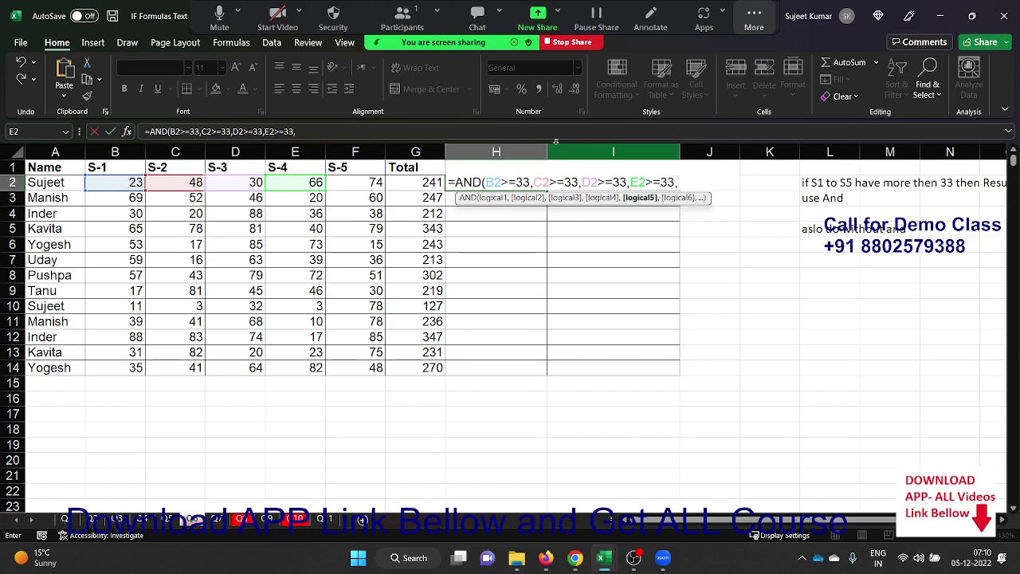
key("Left")
key("Left")
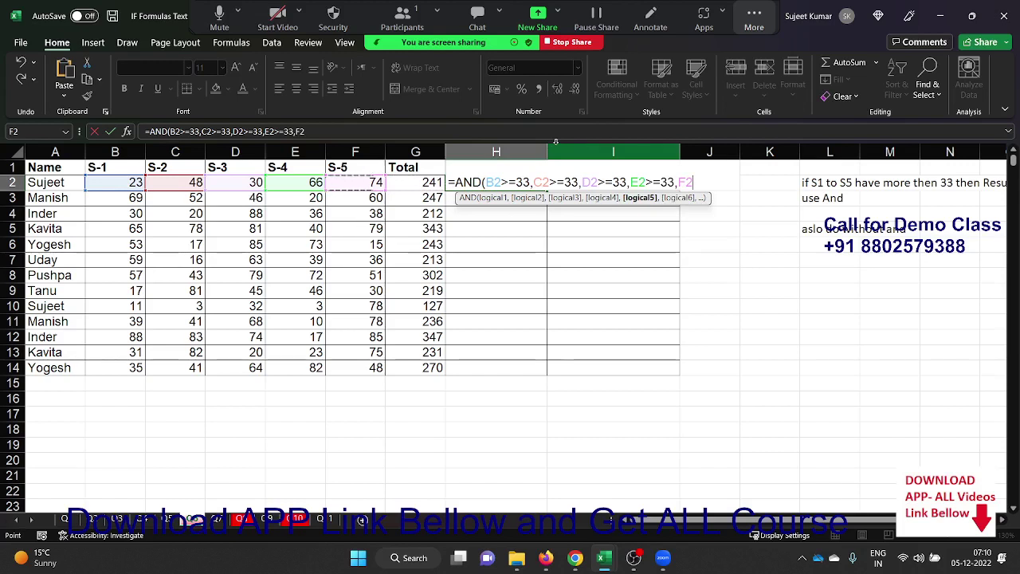
type(">")
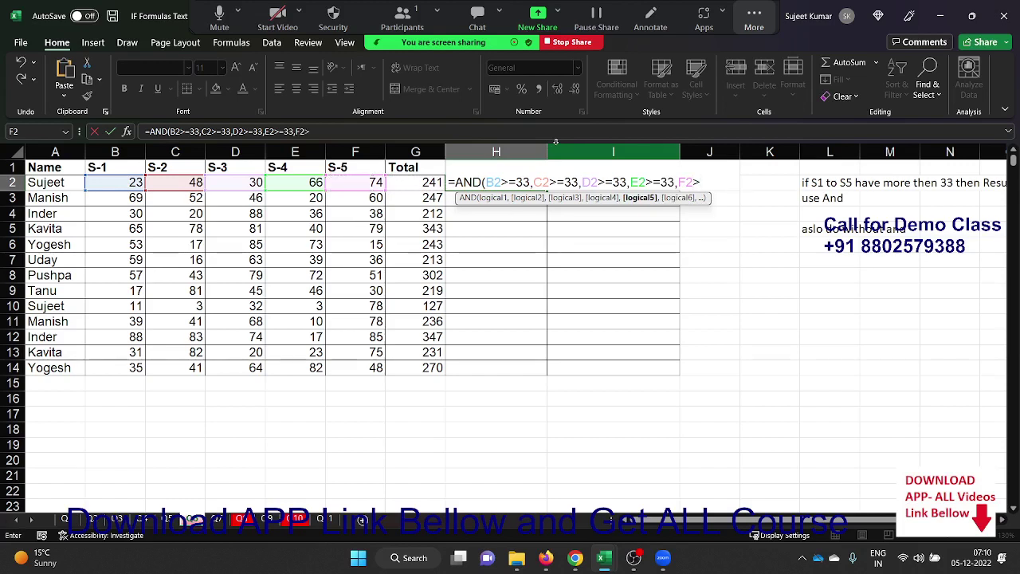
type("=33")
type(")")
key("Return")
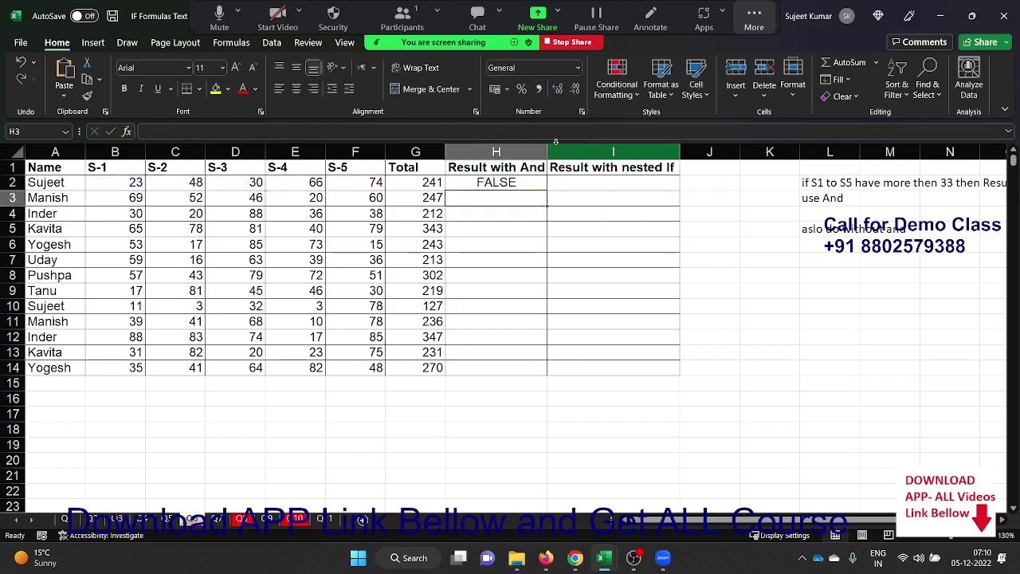
key("Up")
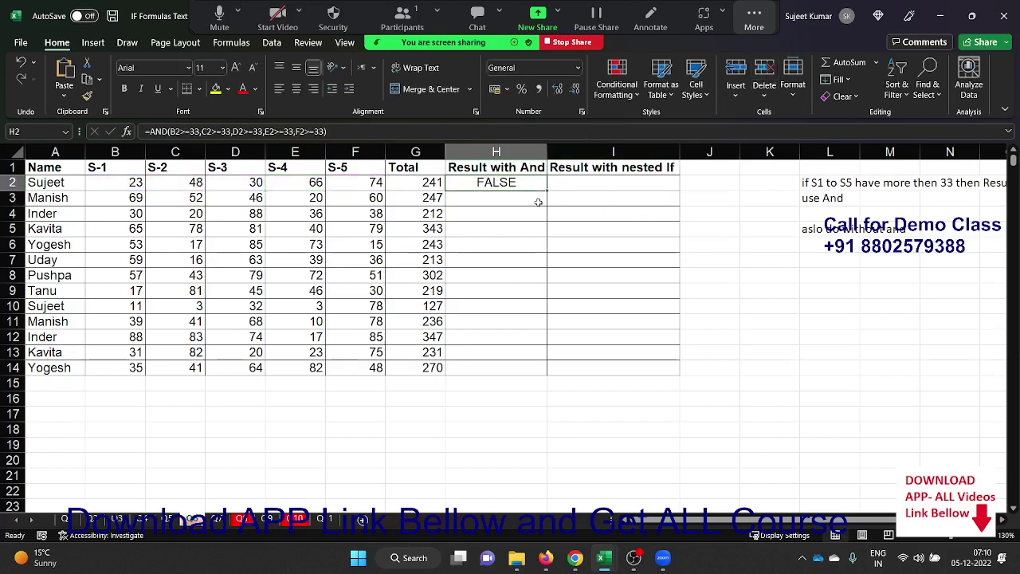
Wrap H2's AND in IF returning "pass"/"fail" and copy it down to row 14.
double_click(547, 190)
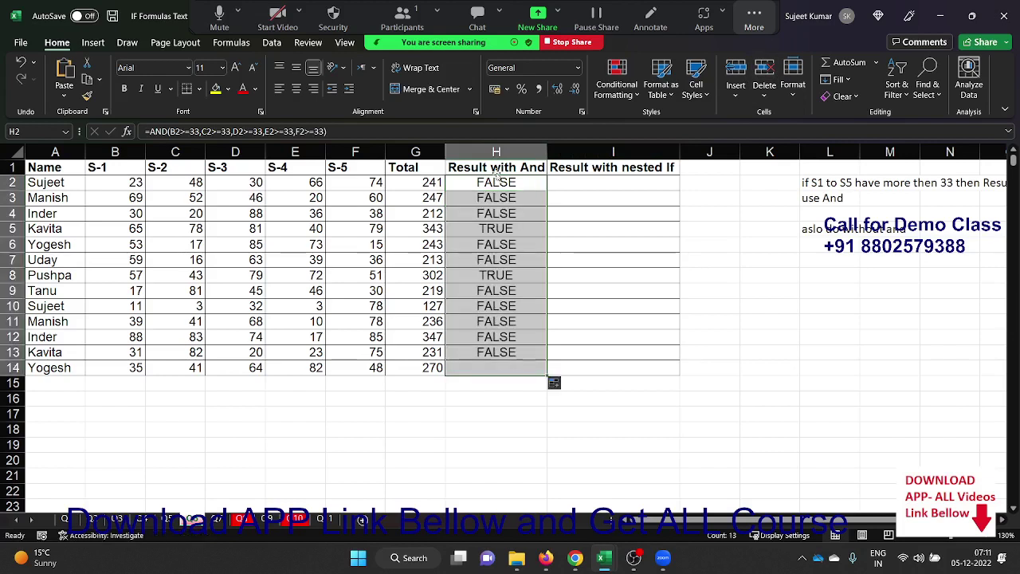
double_click(483, 181)
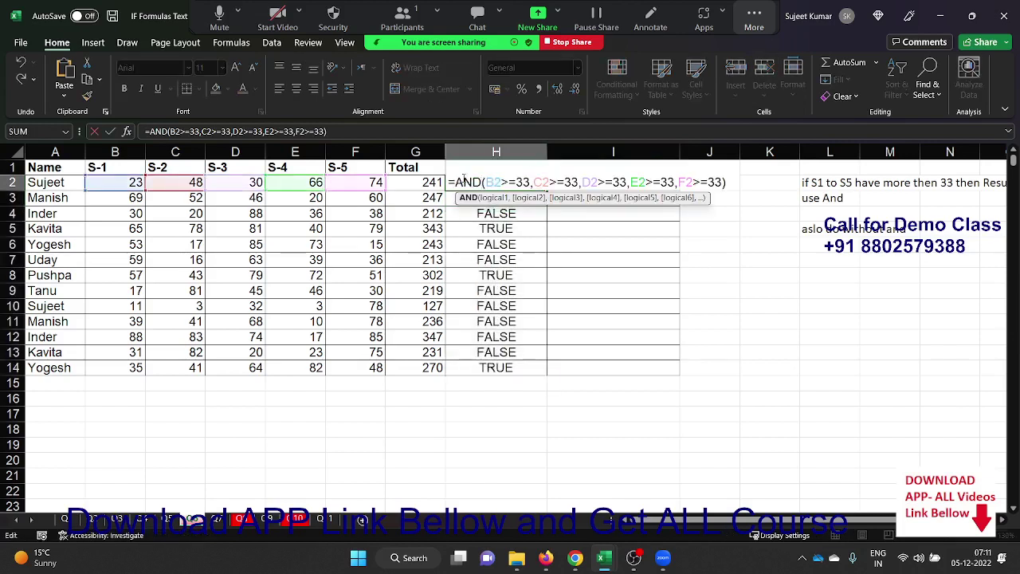
left_click(461, 182)
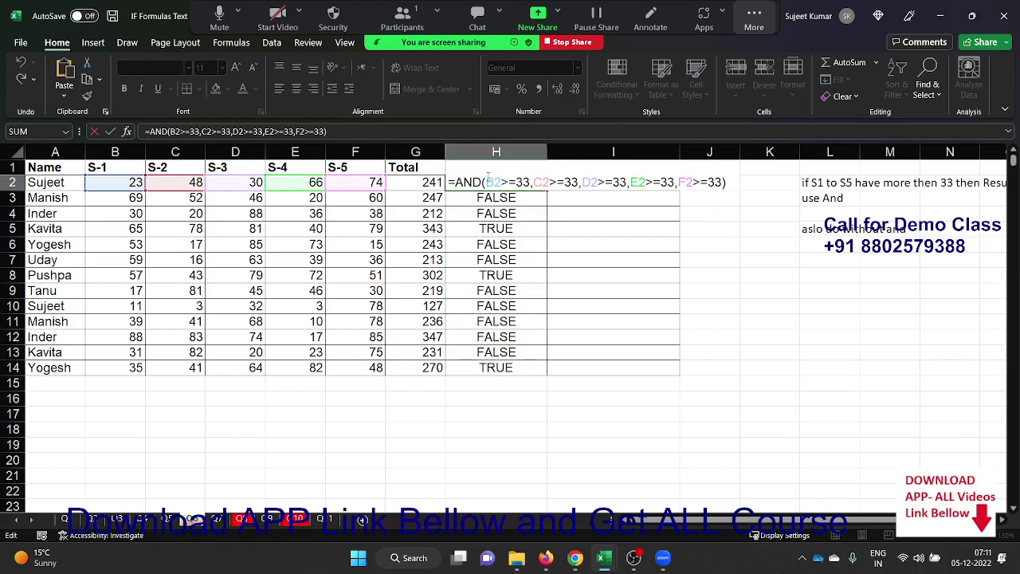
type("IF(")
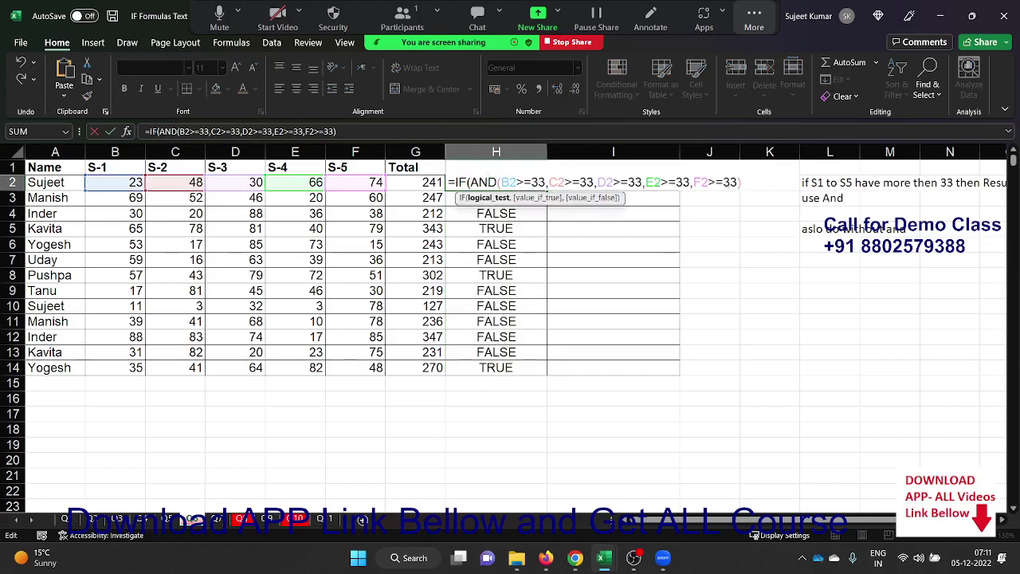
type(",")
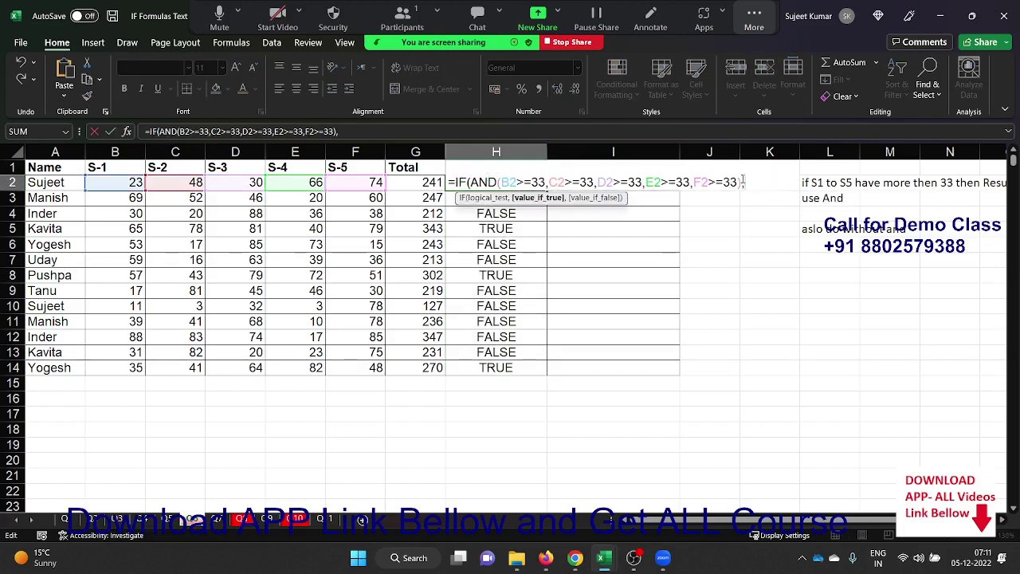
type("\"pass\"")
type(",\"fail")
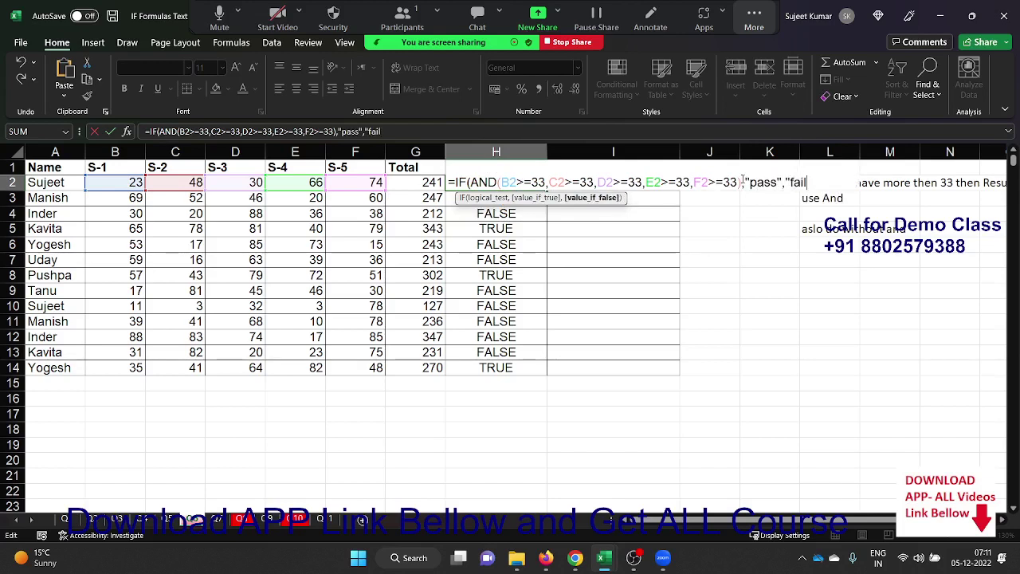
type(")")
key("ctrl+Return")
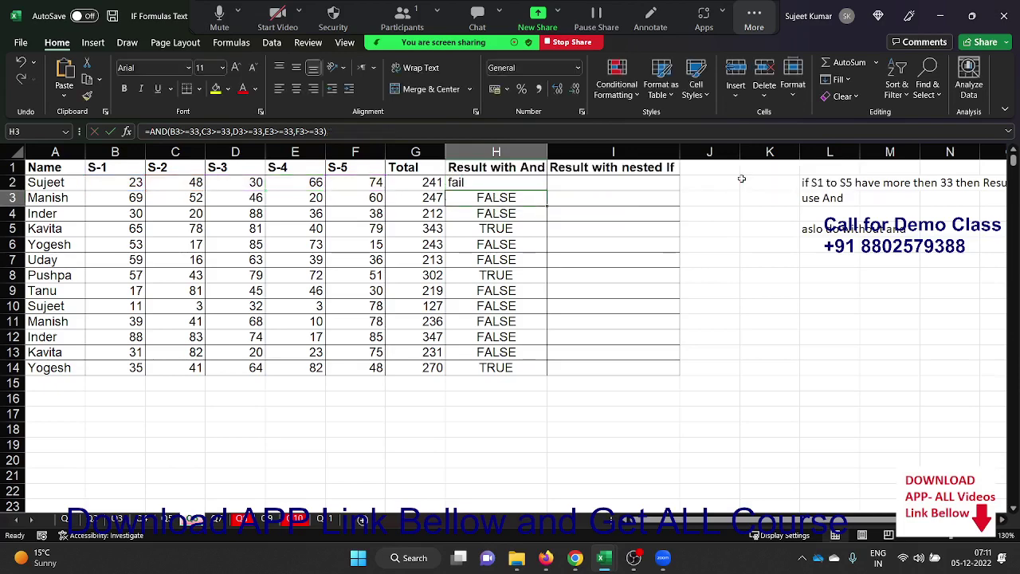
double_click(548, 191)
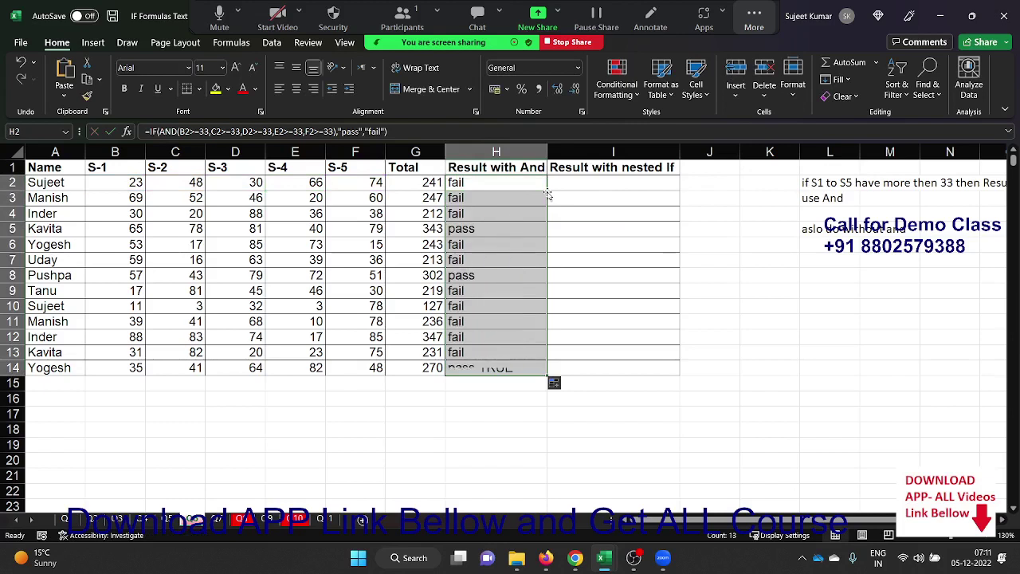
key("Right")
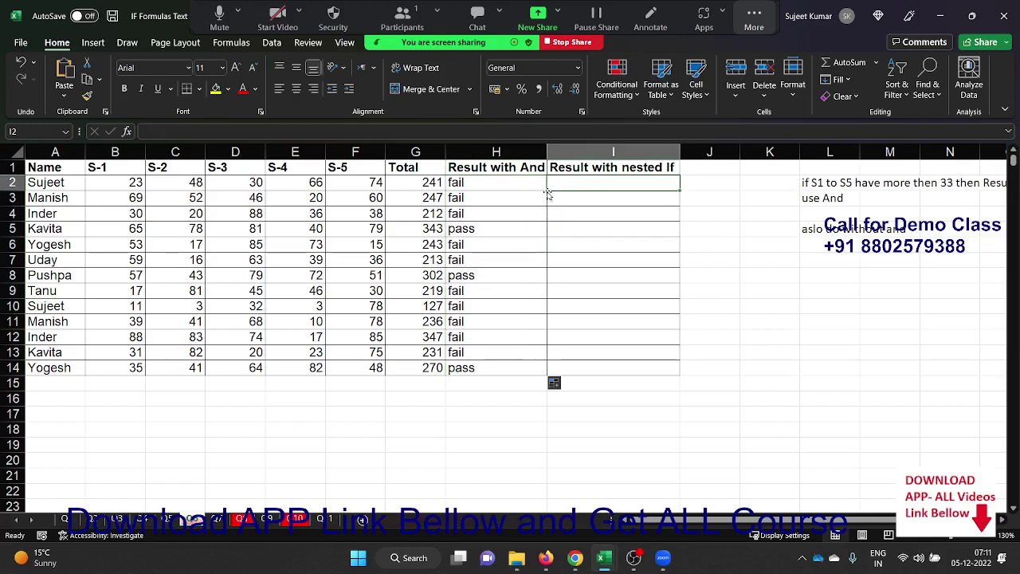
Start a nested IF in I2 requiring scores of 33 or more in S-1, S-2 and S-3.
type("=if")
key("Tab")
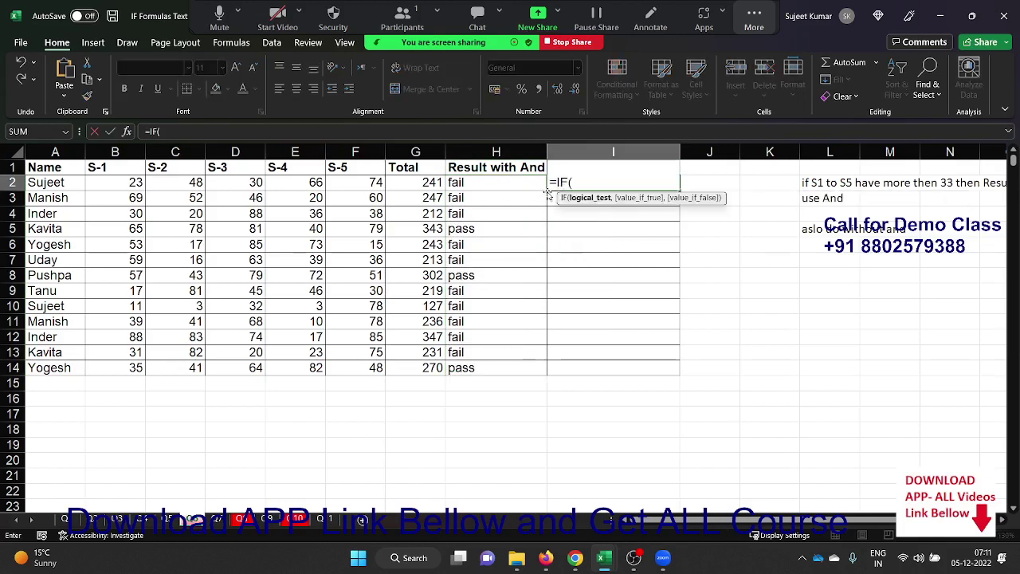
key("Left")
key("Left")
key("Left")
key("Left")
key("Left")
key("Left")
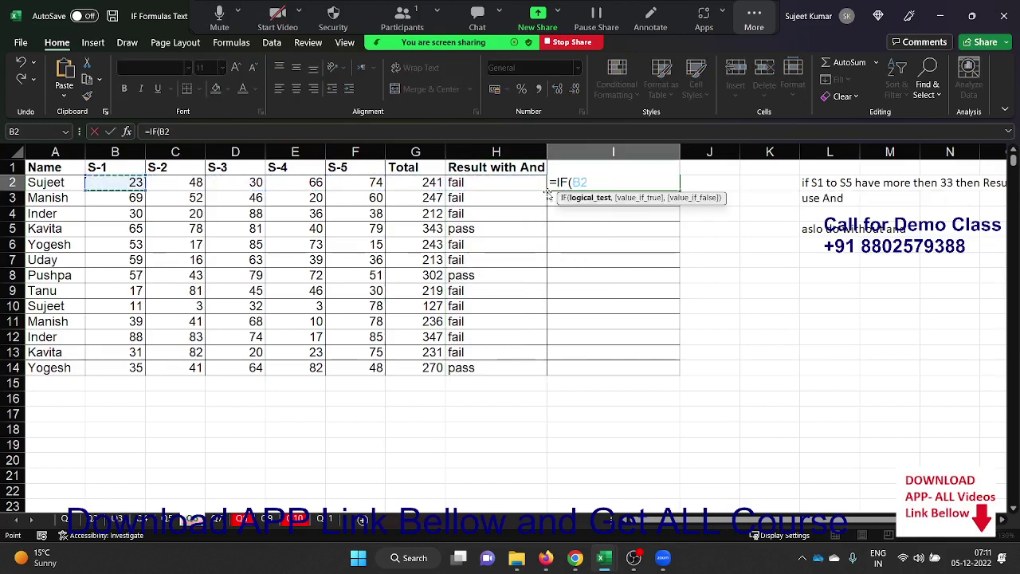
type(">=33")
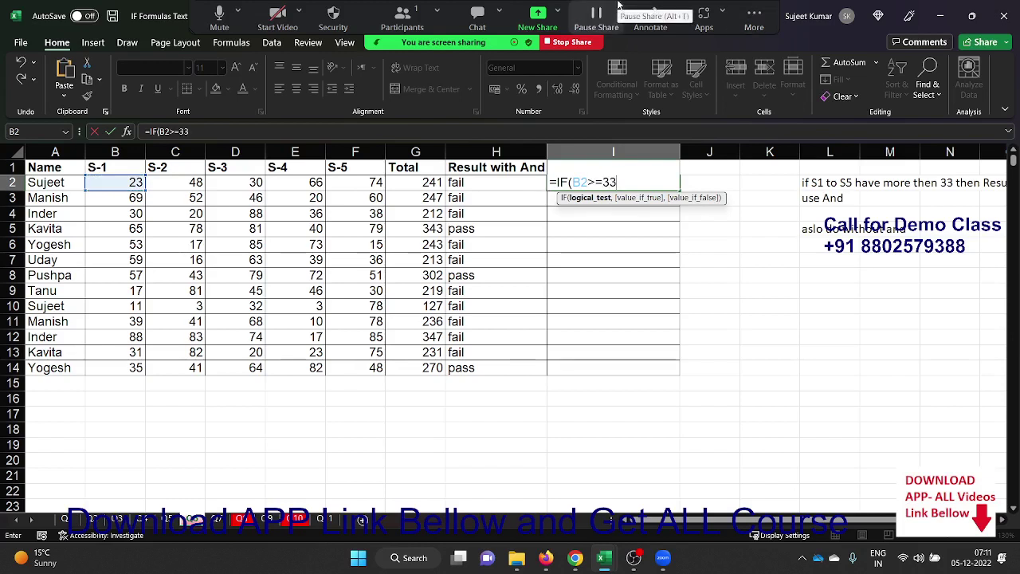
type(",if")
key("Tab")
key("Left")
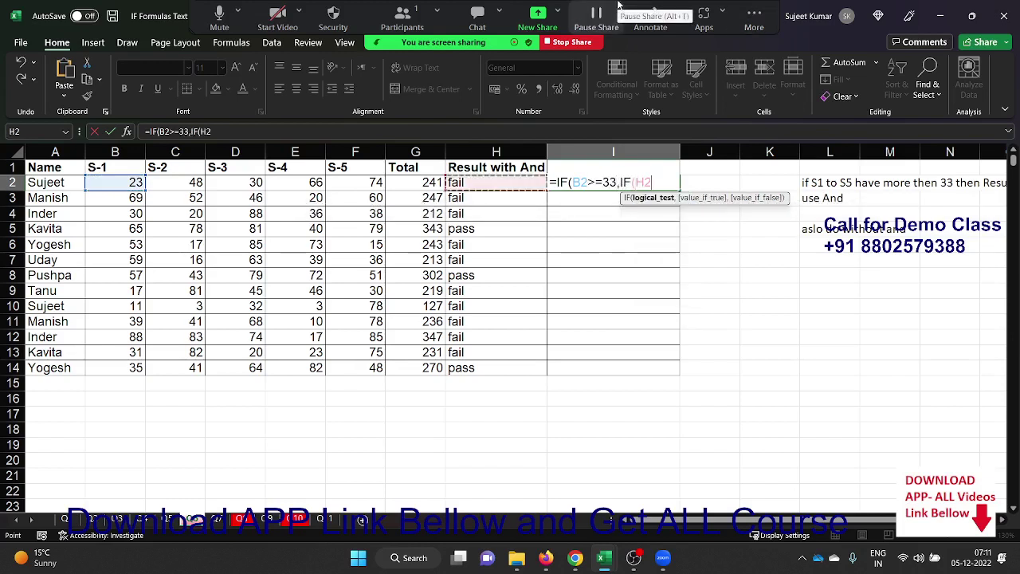
key("Left")
key("Left")
key("Left")
key("Left")
key("Left")
type(">")
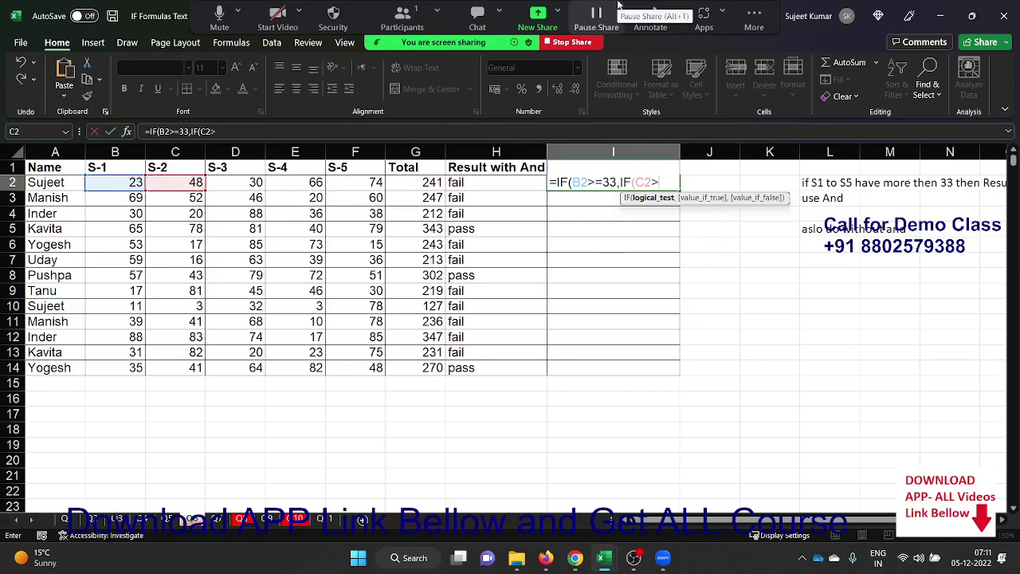
type("=ss")
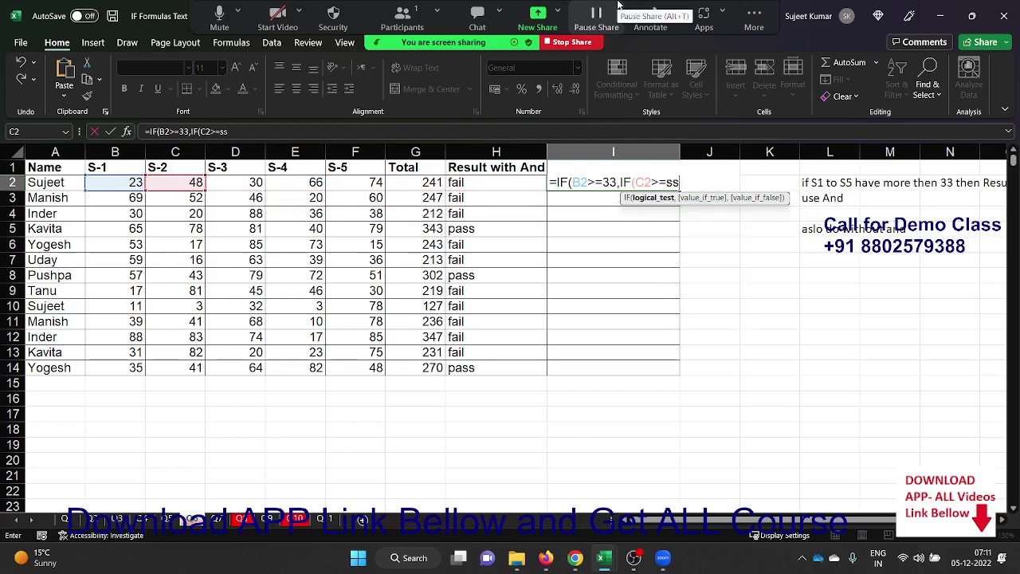
key("BackSpace")
key("BackSpace")
type("33")
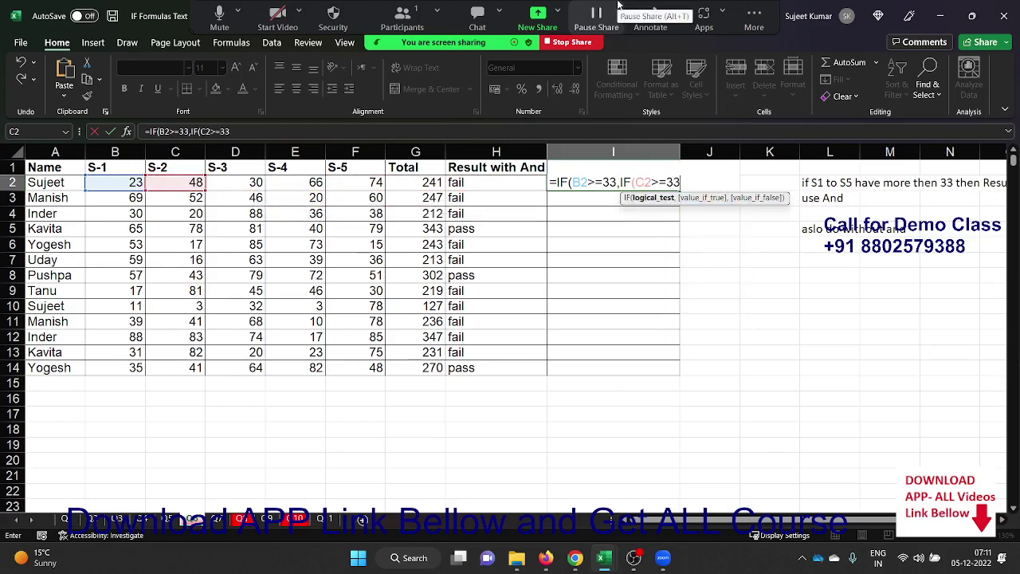
type(",IF(")
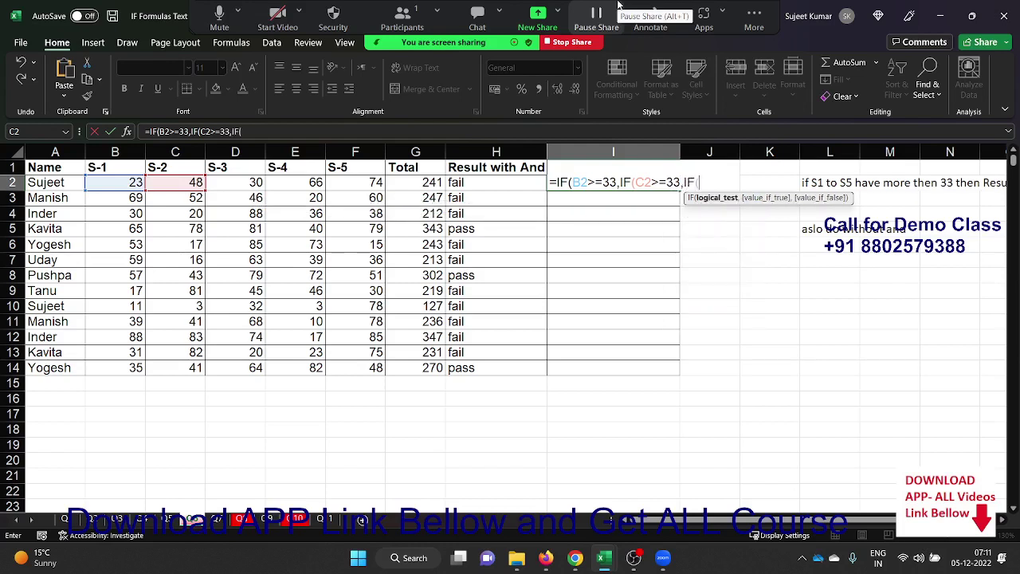
key("Left")
key("Left")
key("Left")
key("Left")
key("Left")
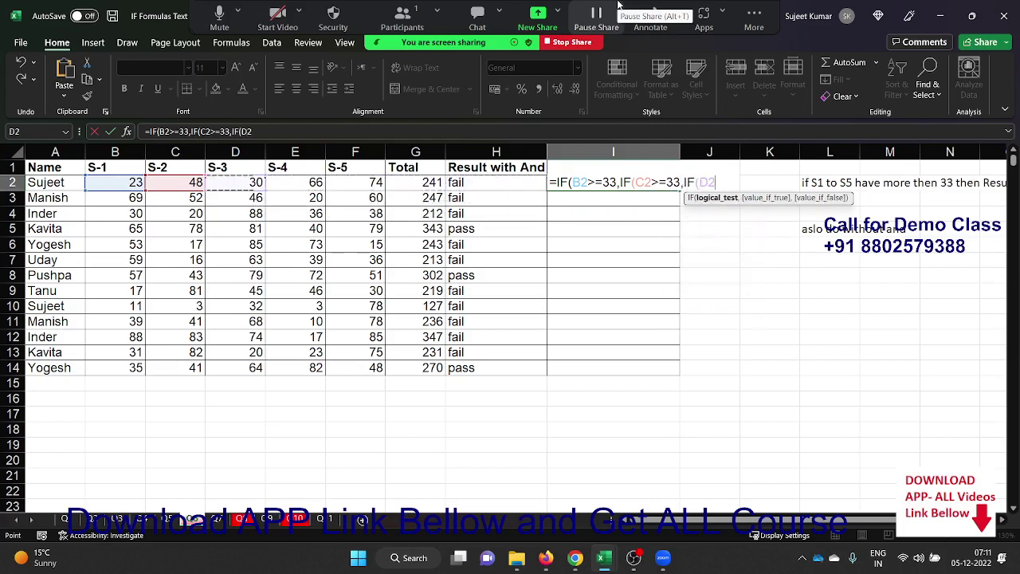
type(">=3")
type("3,if(")
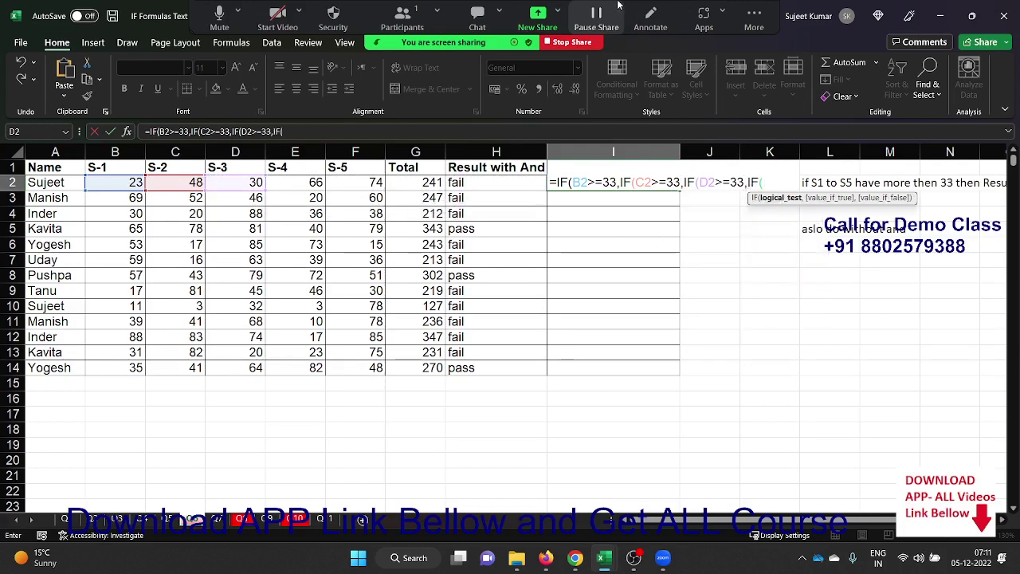
Add the S-4 and S-5 checks returning "Pass" or "Fail", fix the typos, and commit the formula.
key("Left")
key("Left")
key("Left")
key("Left")
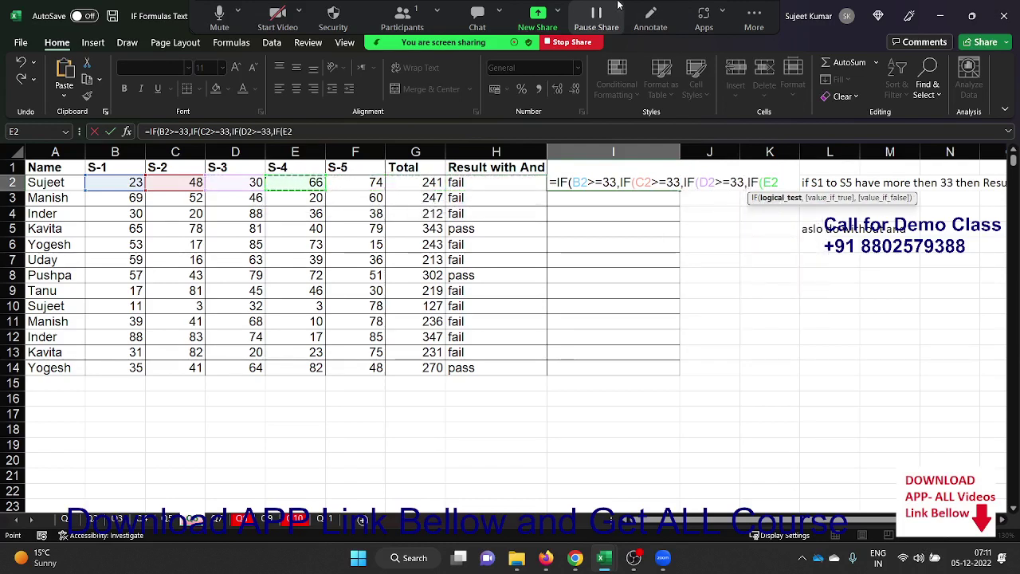
type(">")
type("=33")
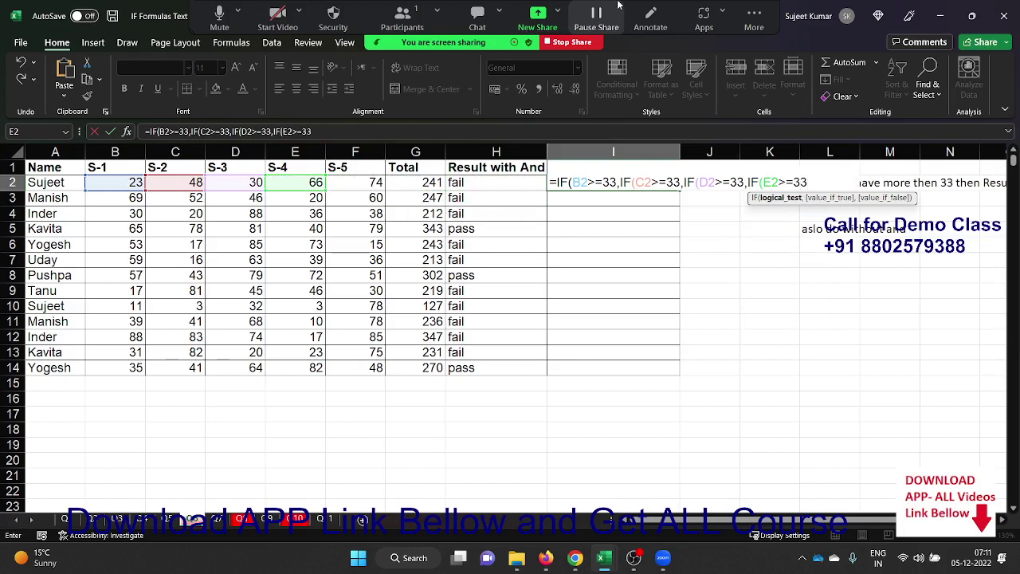
type(",if(")
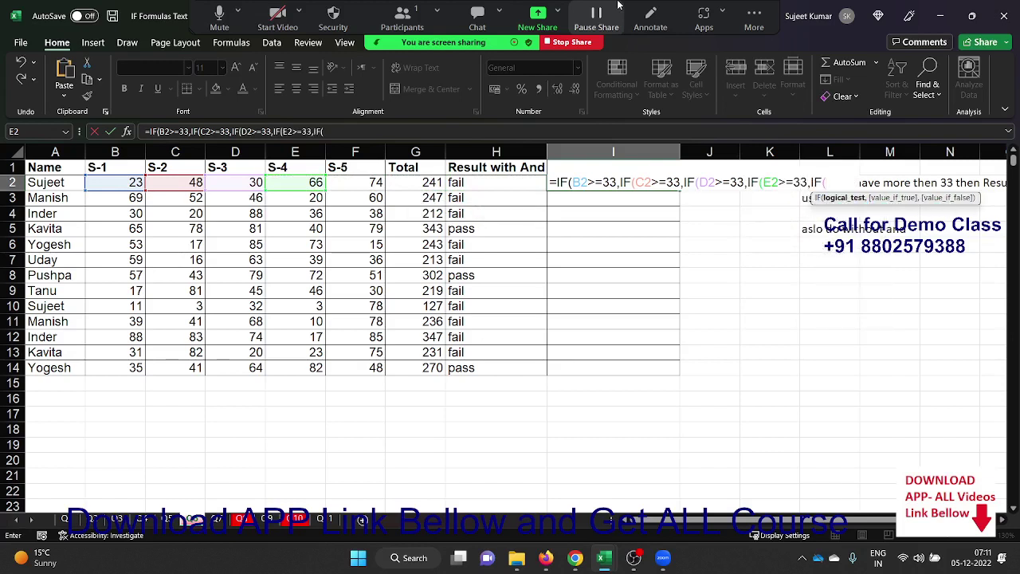
key("Left")
key("Left")
key("Left")
type(">")
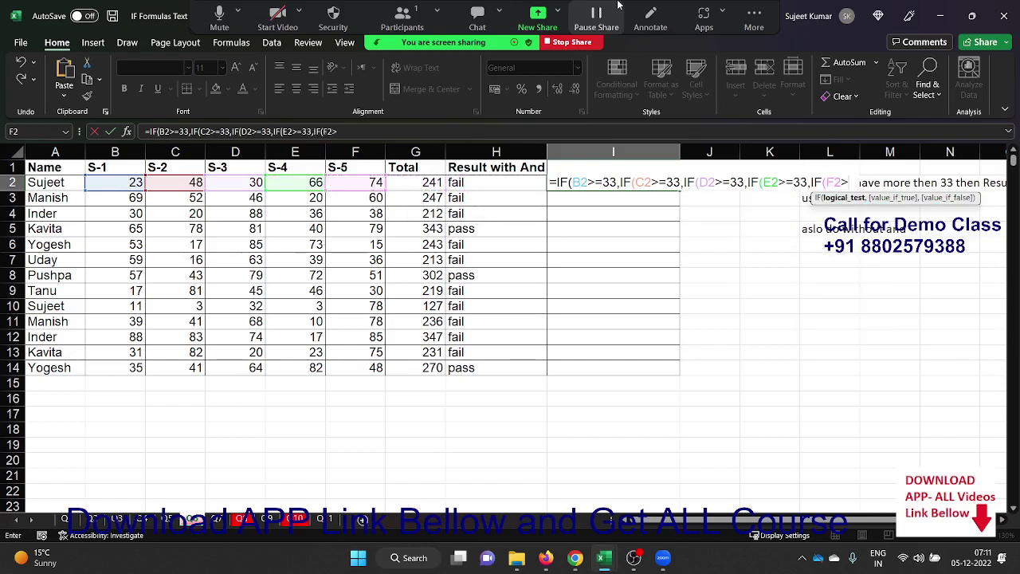
type("=33")
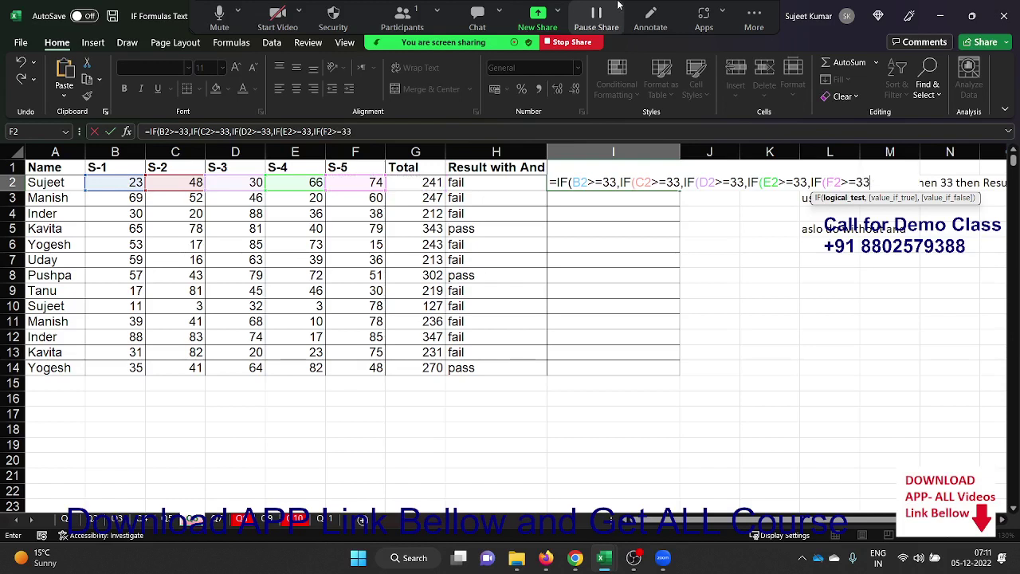
type(",\"Pa")
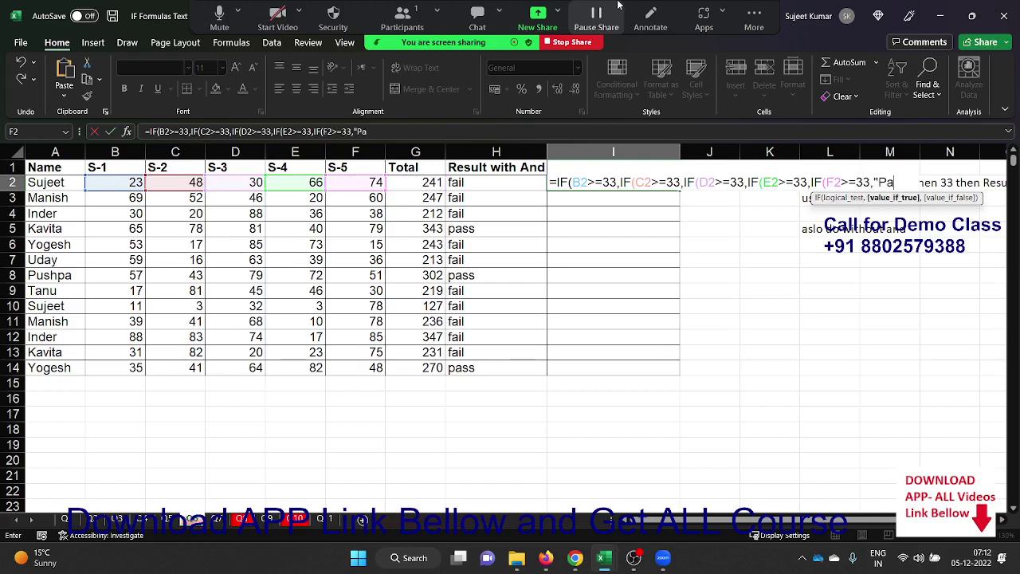
type("ss\",")
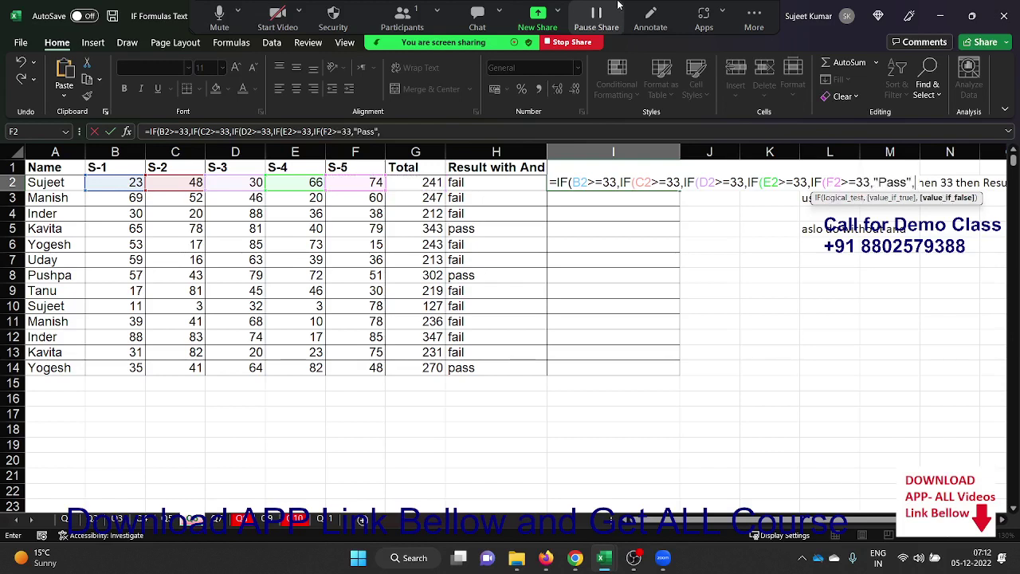
type("\"Fail\"")
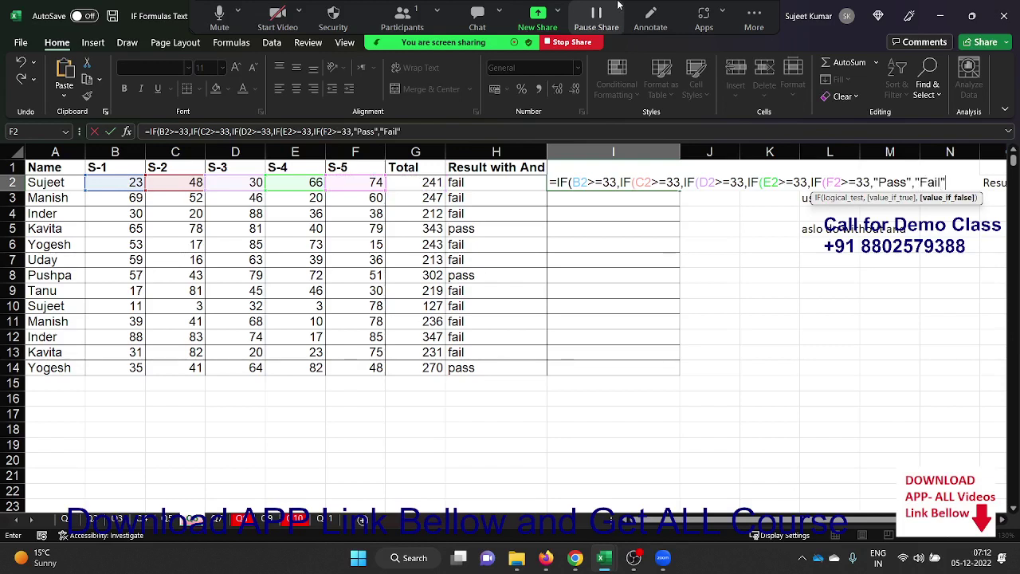
type(")")
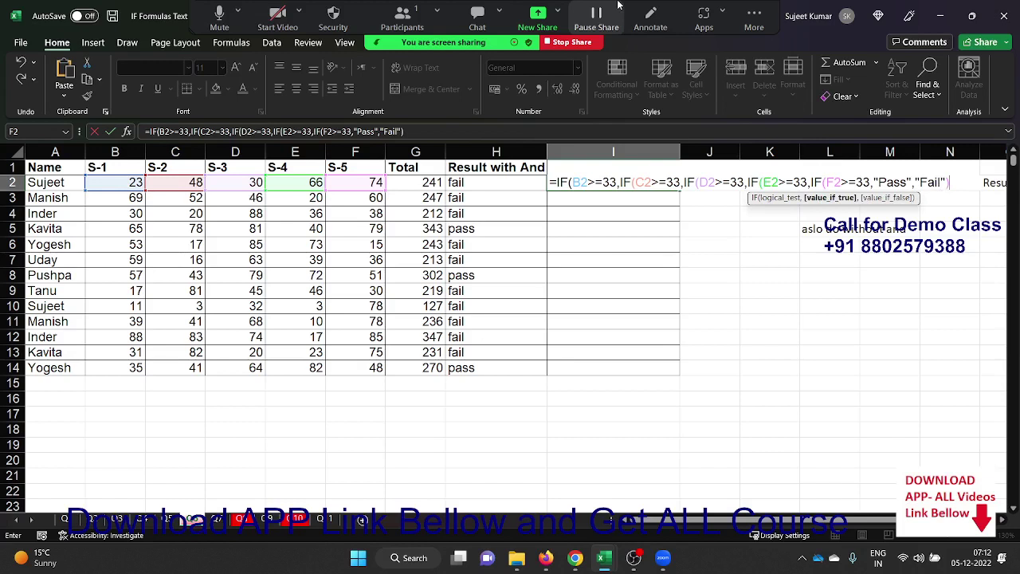
type(",\"")
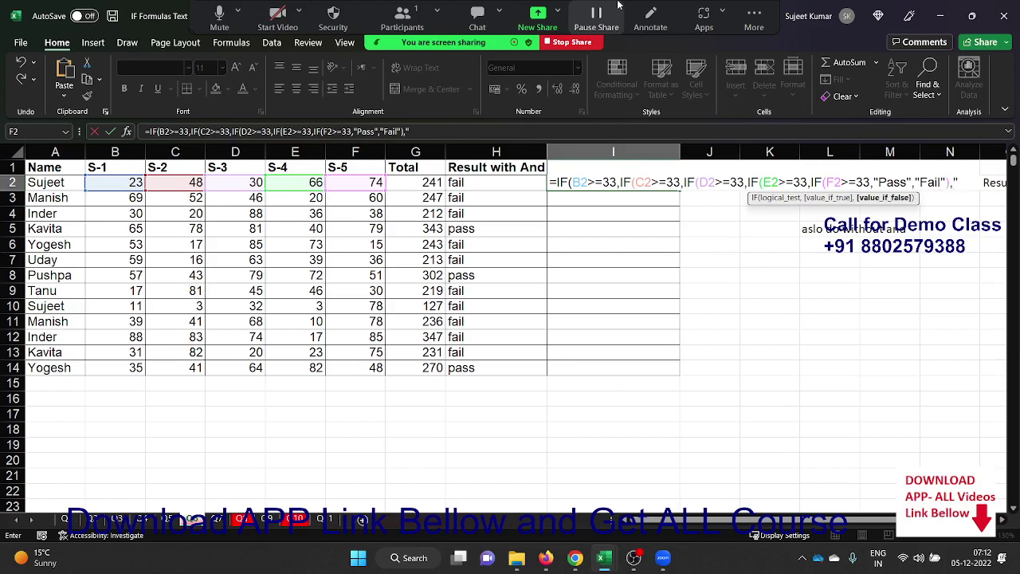
type("Fail")
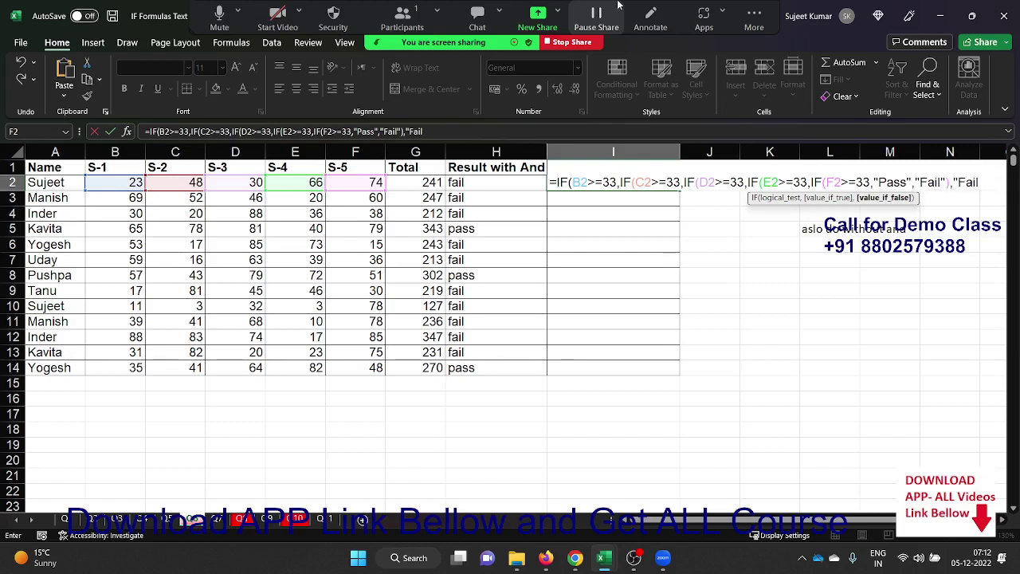
type("\")")
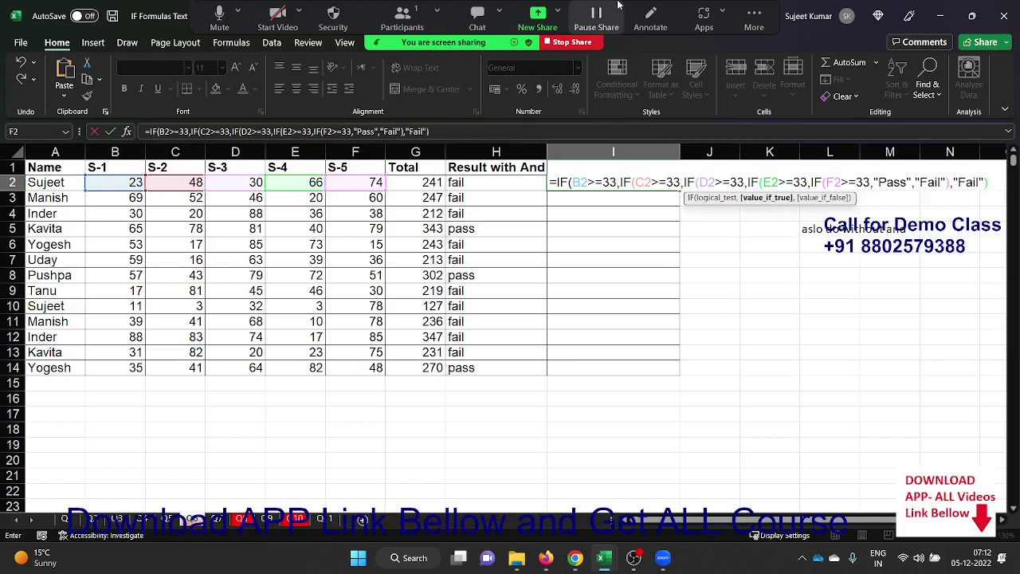
type(",Fail")
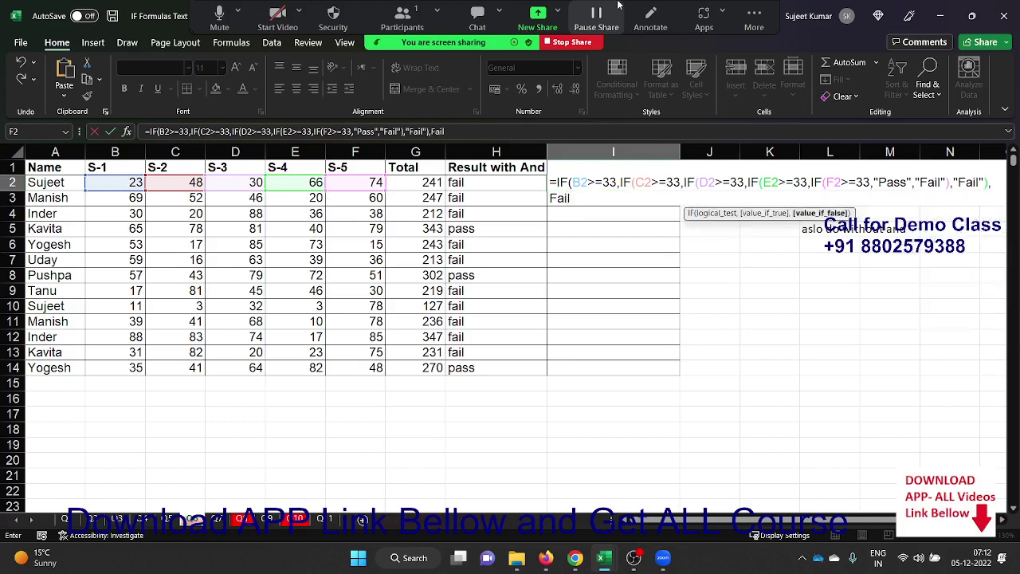
key("BackSpace")
key("BackSpace")
key("BackSpace")
key("BackSpace")
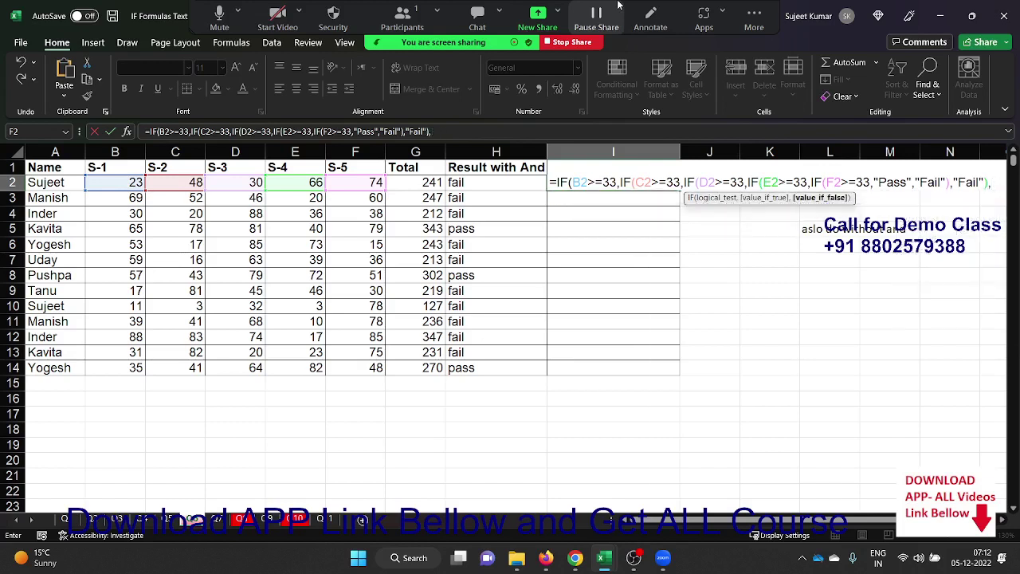
type("\"Fail")
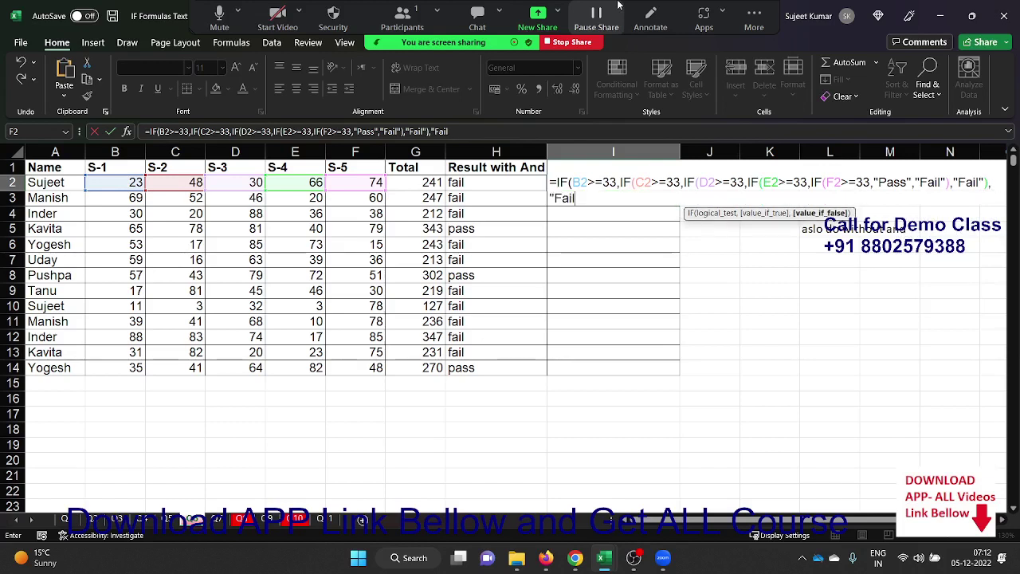
type("\")")
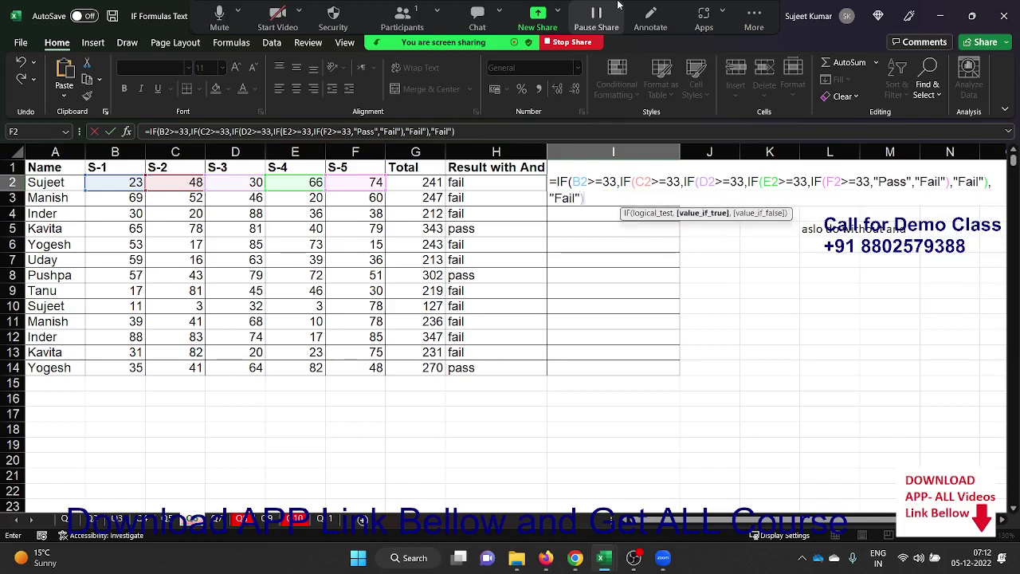
type(",\"Fai")
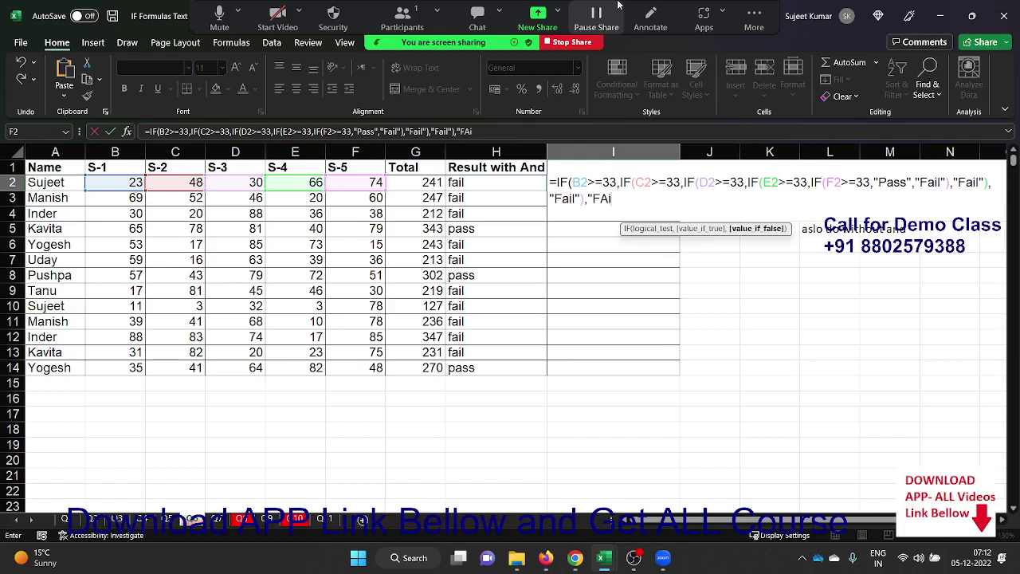
type("l")
key("BackSpace")
key("BackSpace")
key("BackSpace")
key("BackSpace")
type("fail")
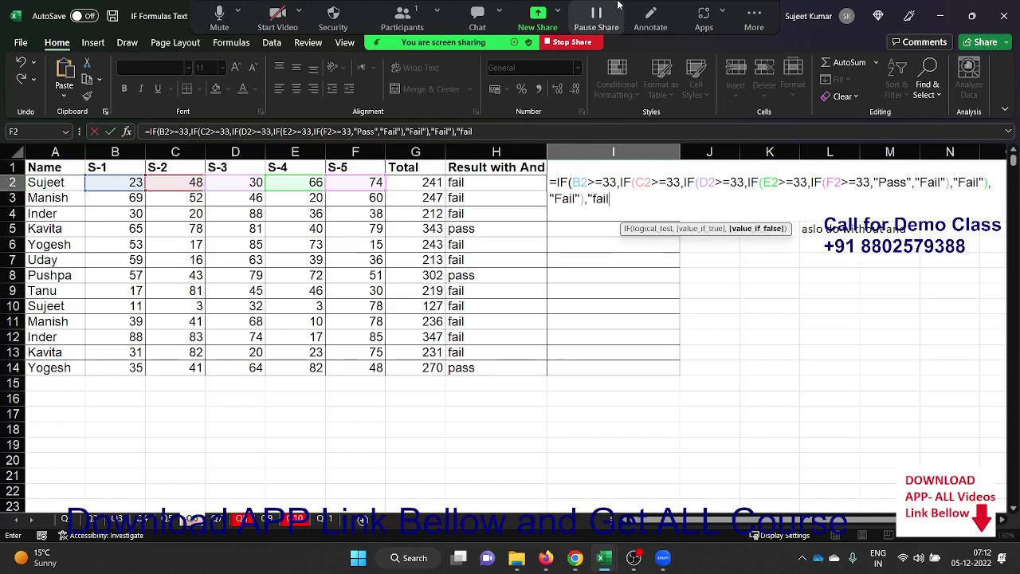
type("\")")
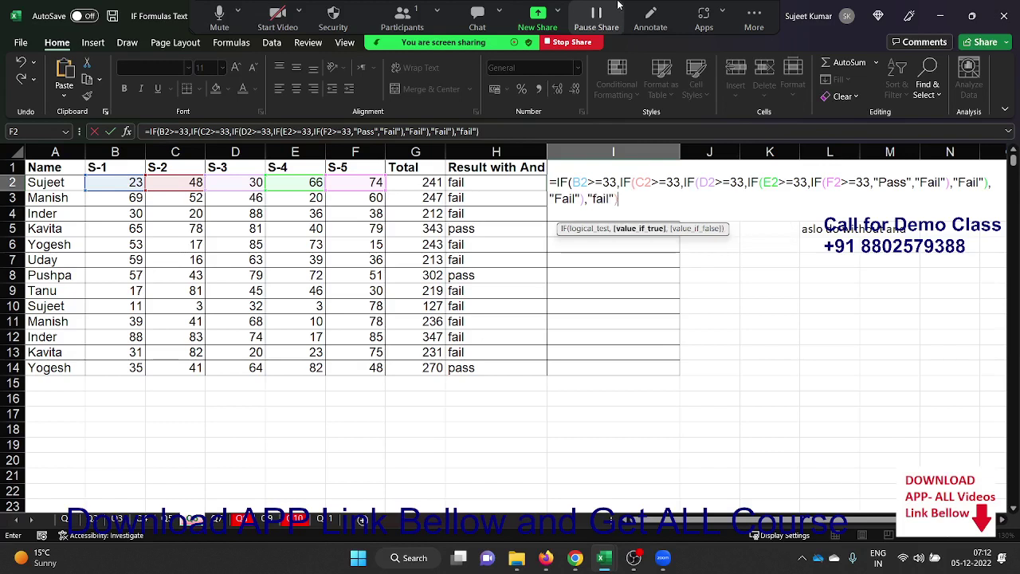
type(",")
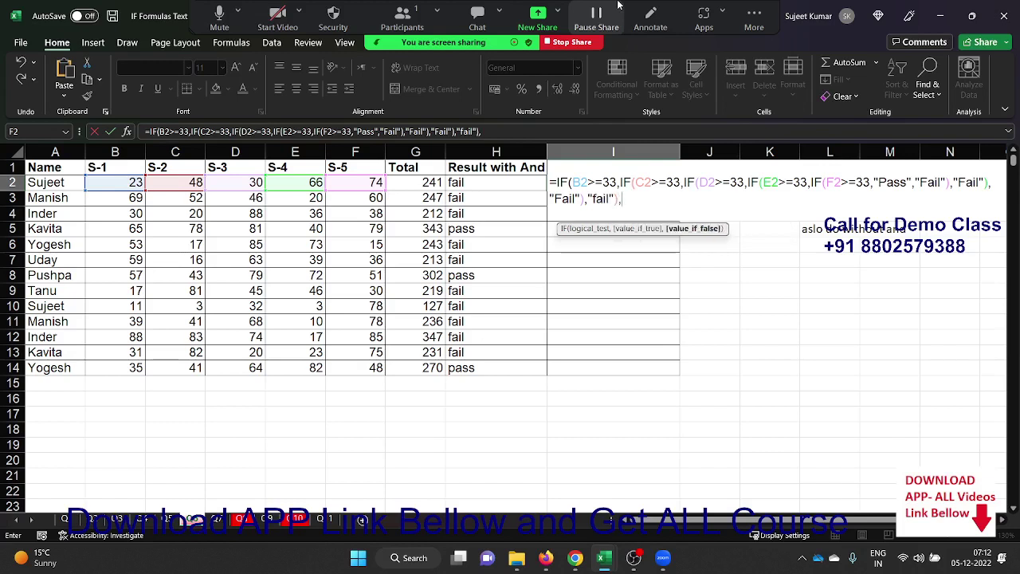
type("\"Fail")
type("\")")
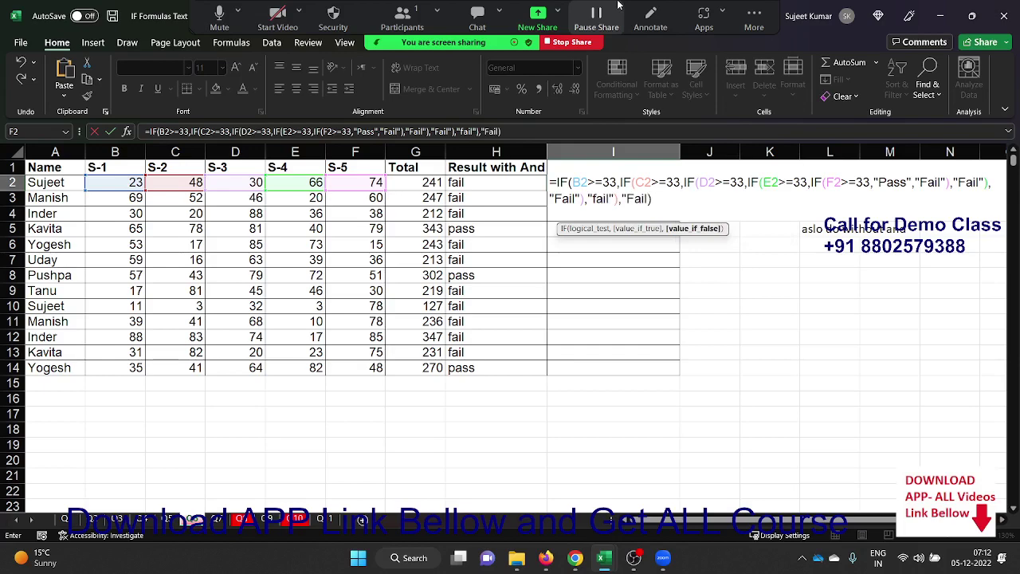
key("Return")
key("Return")
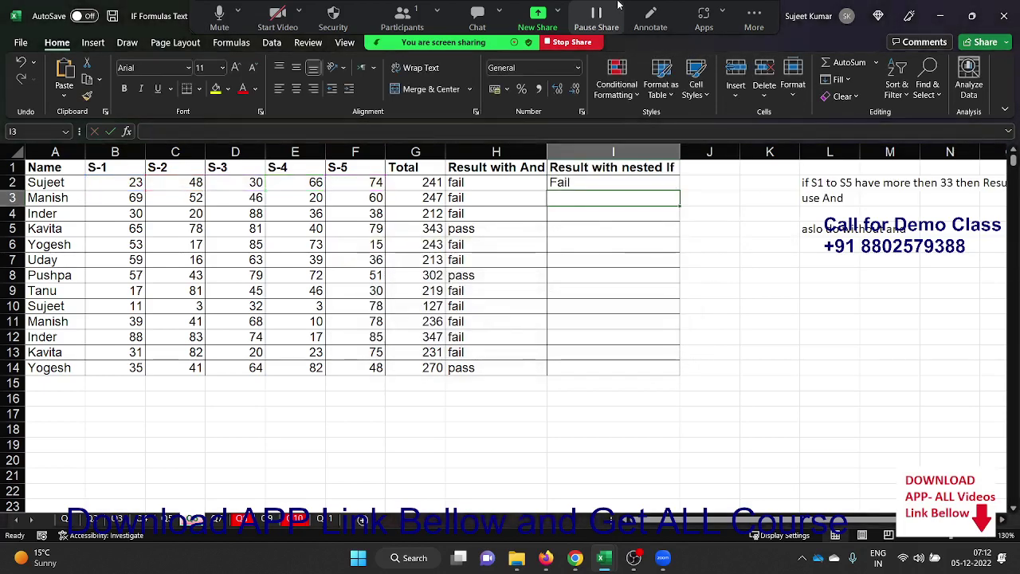
Copy the nested IF down to I14 and move to the Grade sheet.
key("Up")
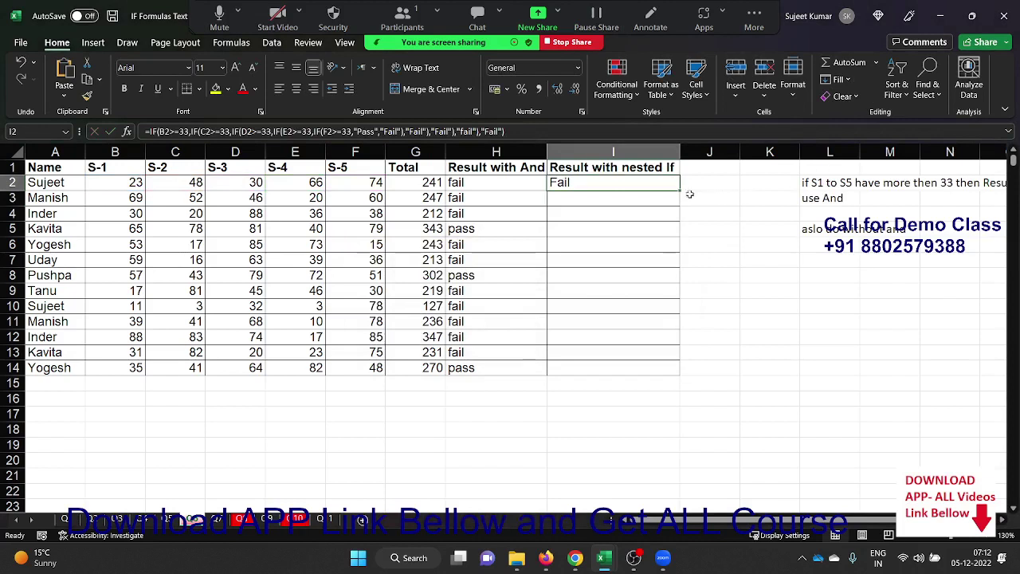
double_click(680, 191)
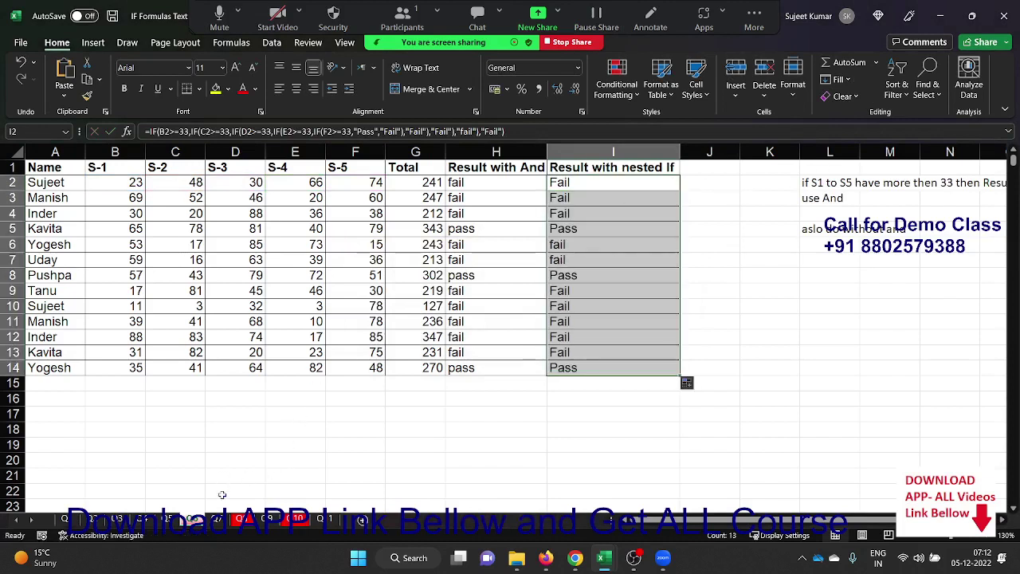
left_click(226, 523)
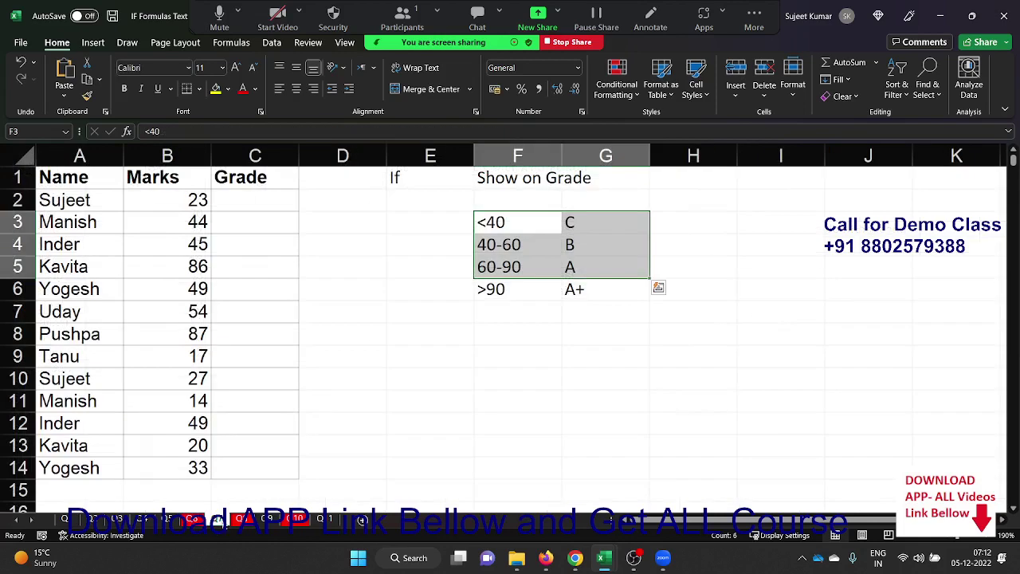
Begin an IF grade formula in C2 testing B2<=40, then discard it.
left_click(239, 196)
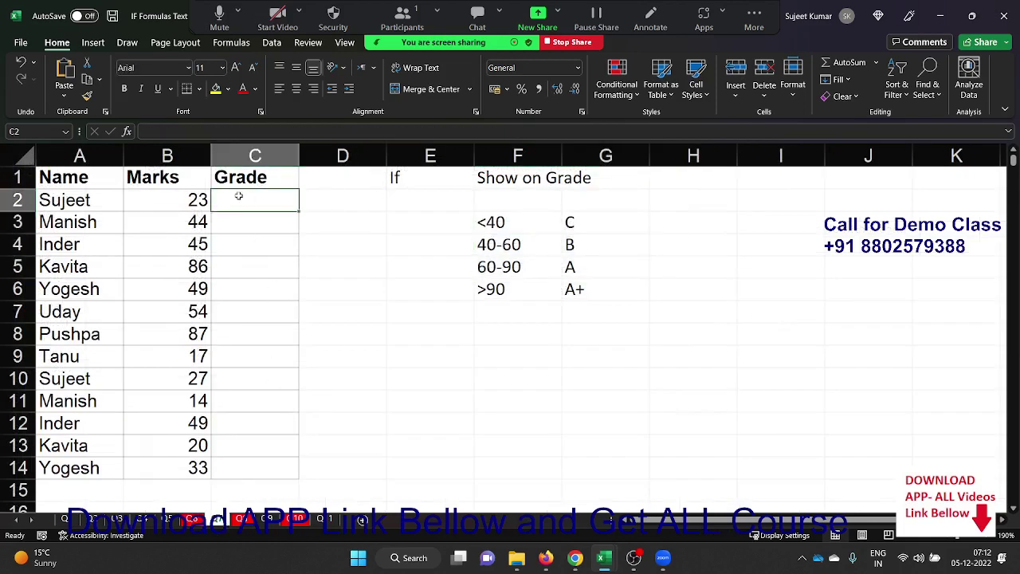
type("=if")
key("Tab")
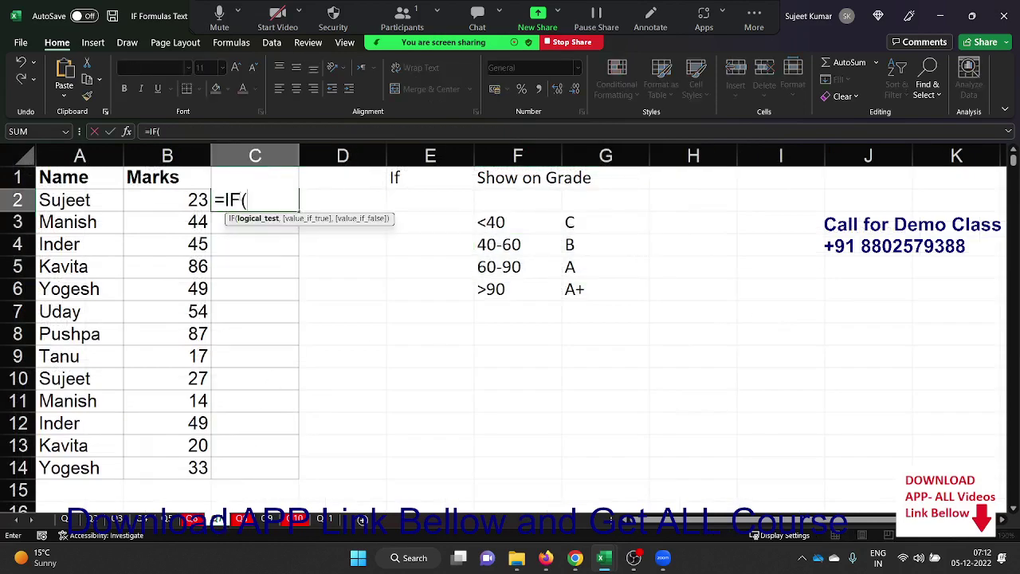
left_click(167, 200)
type("<=")
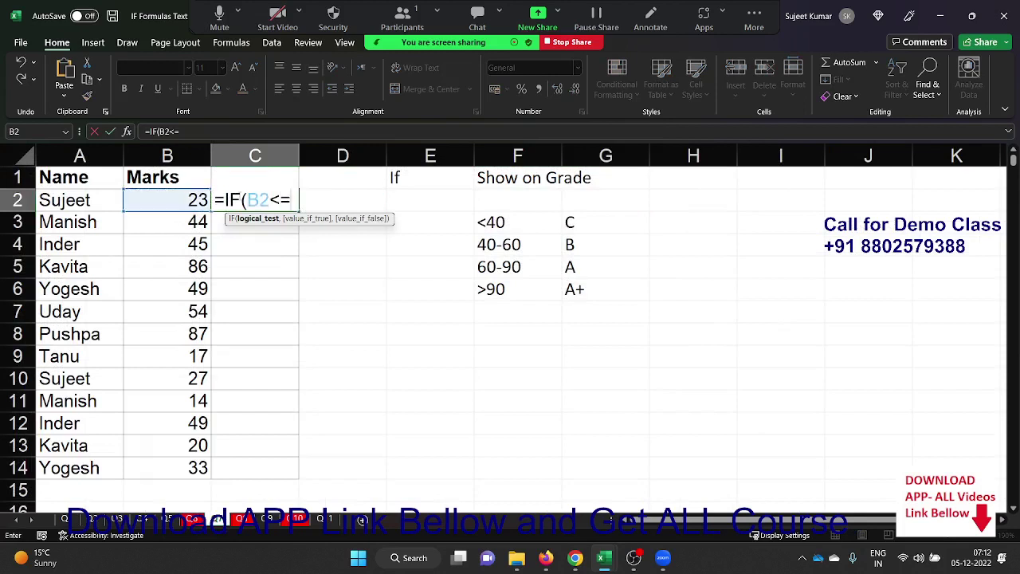
type("40")
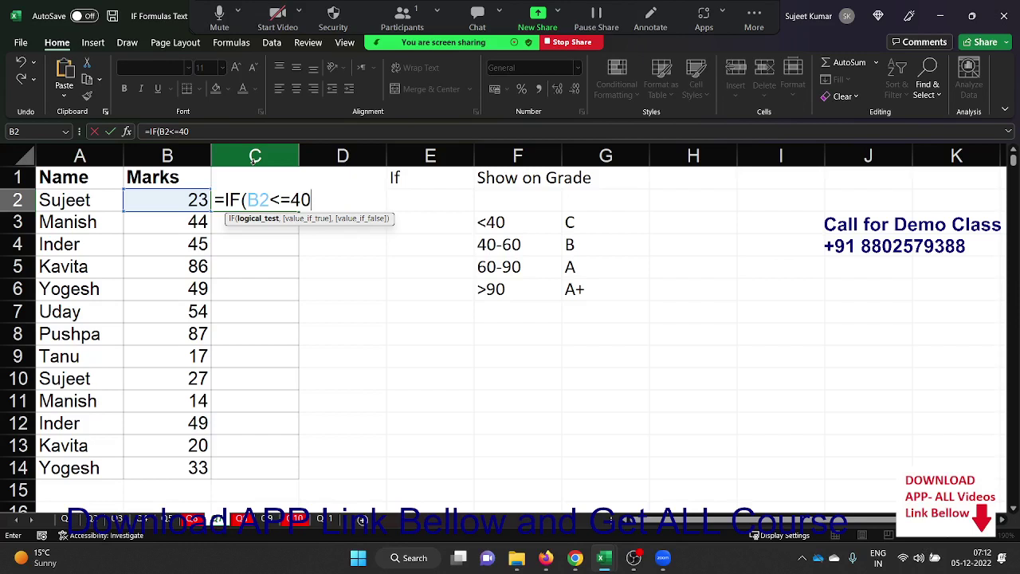
key("Escape")
Enter =IFS(B2<=40,"C",B2<=60,"B",B2<=90,"A",B2>90,"A+") in C2 and fill it down to C14.
type("=")
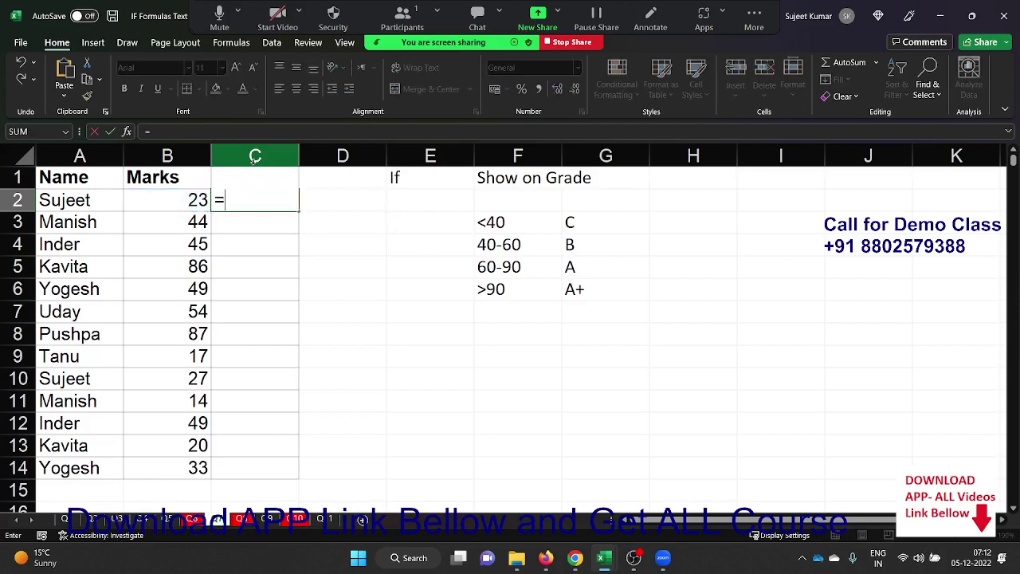
type("ifs")
key("Tab")
key("Left")
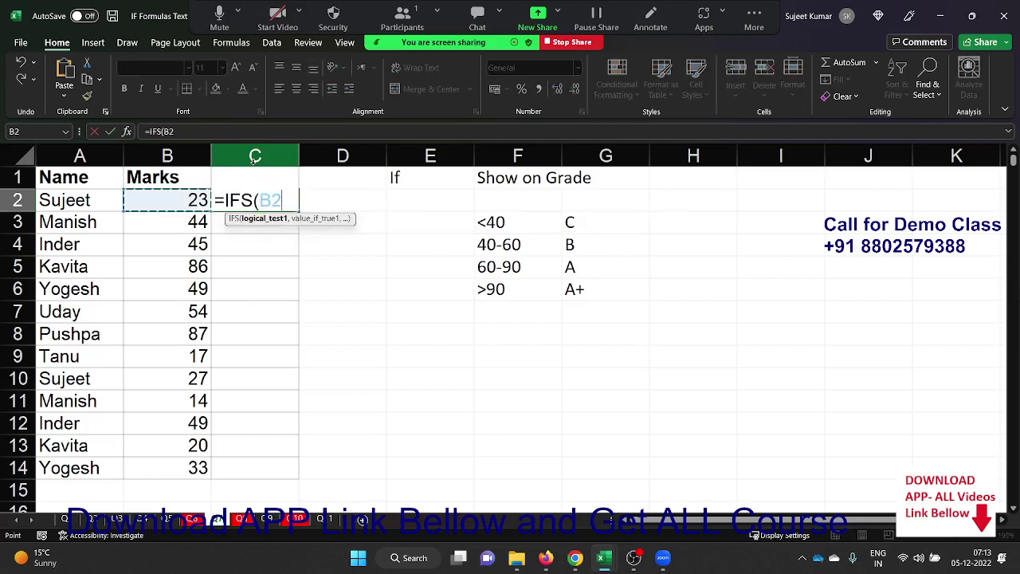
type("<=")
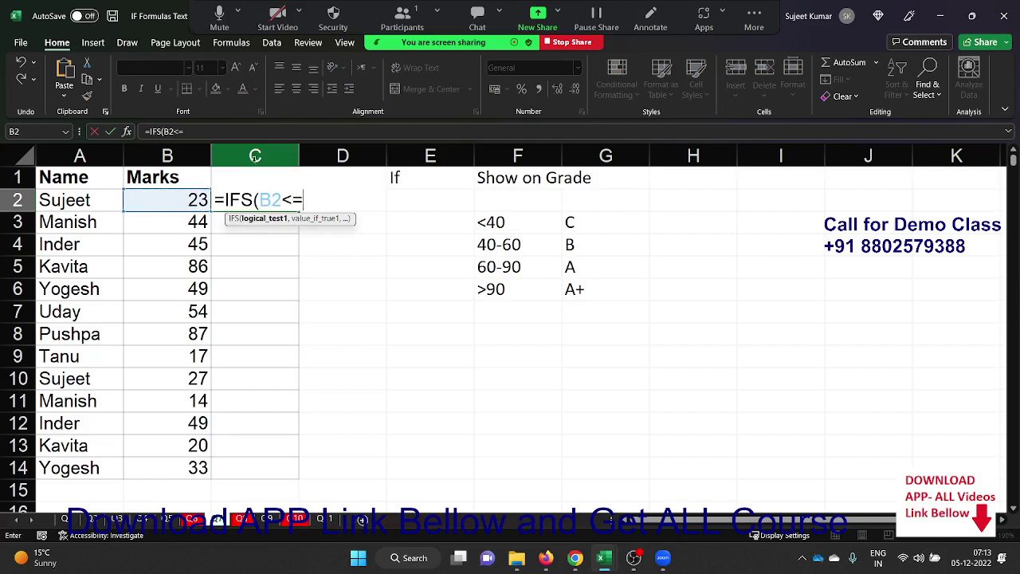
type("40,\"")
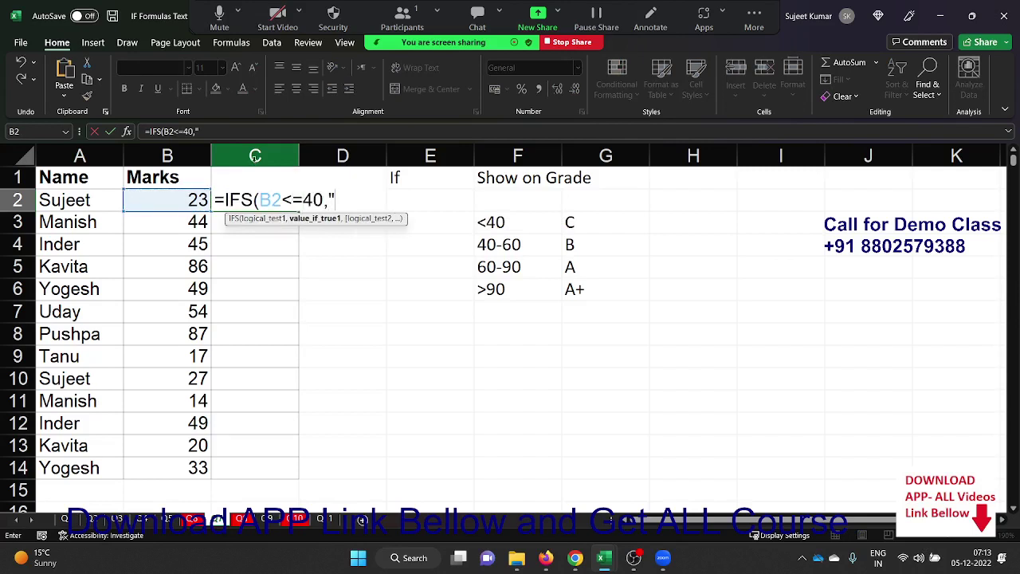
type("C\",")
key("Left")
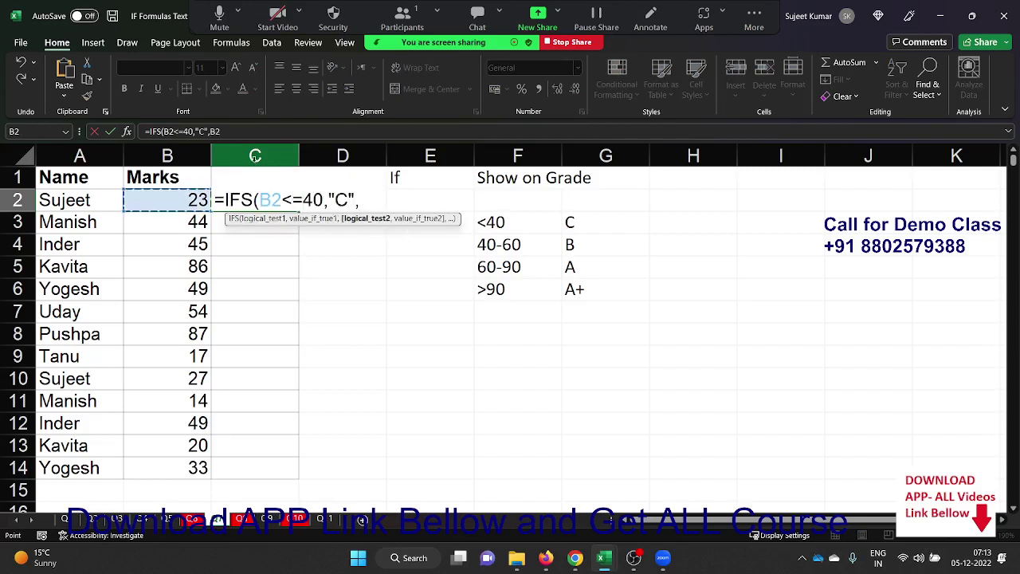
type("<=")
type("60")
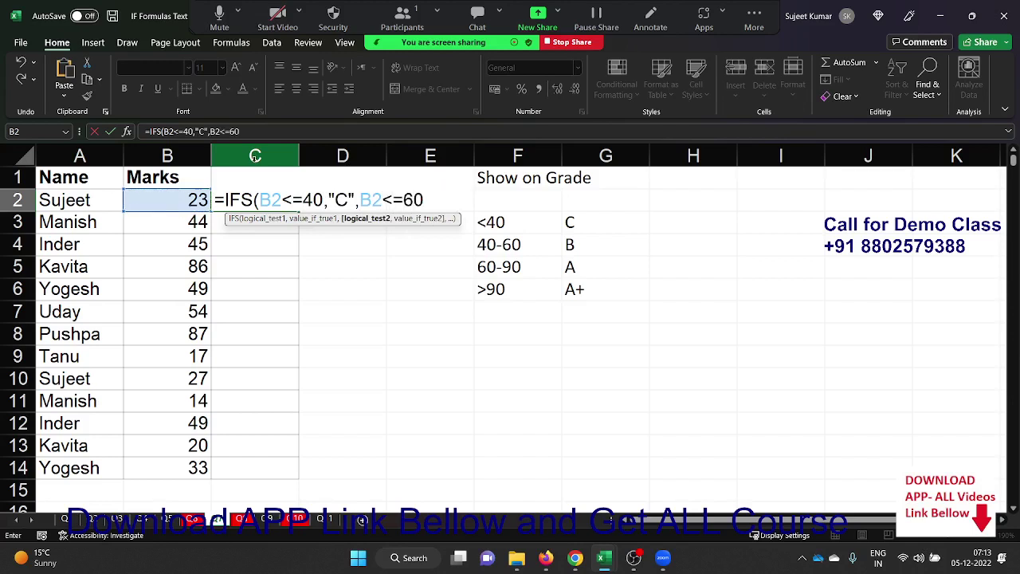
type(",\"B")
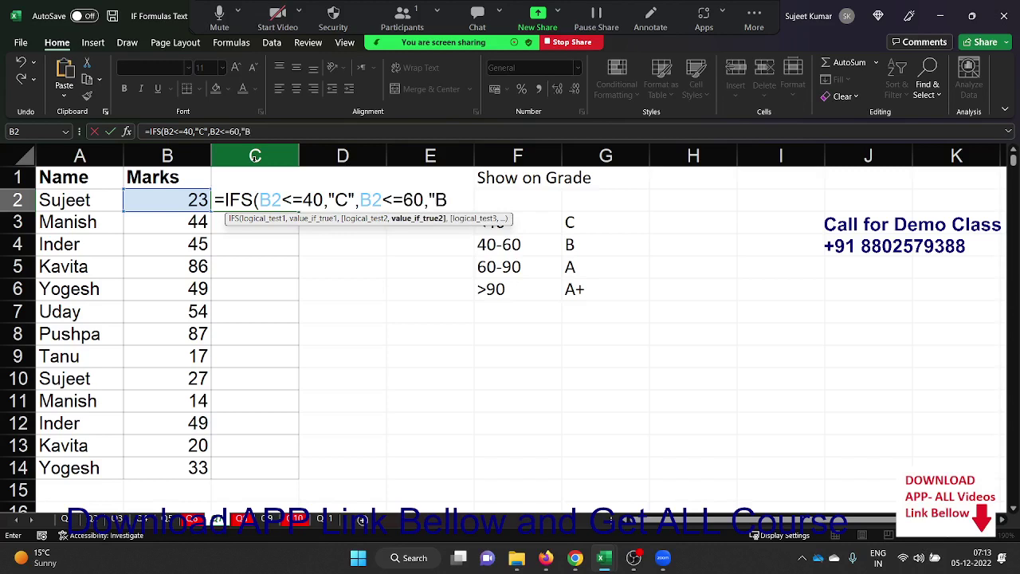
type("\"")
type(",B2")
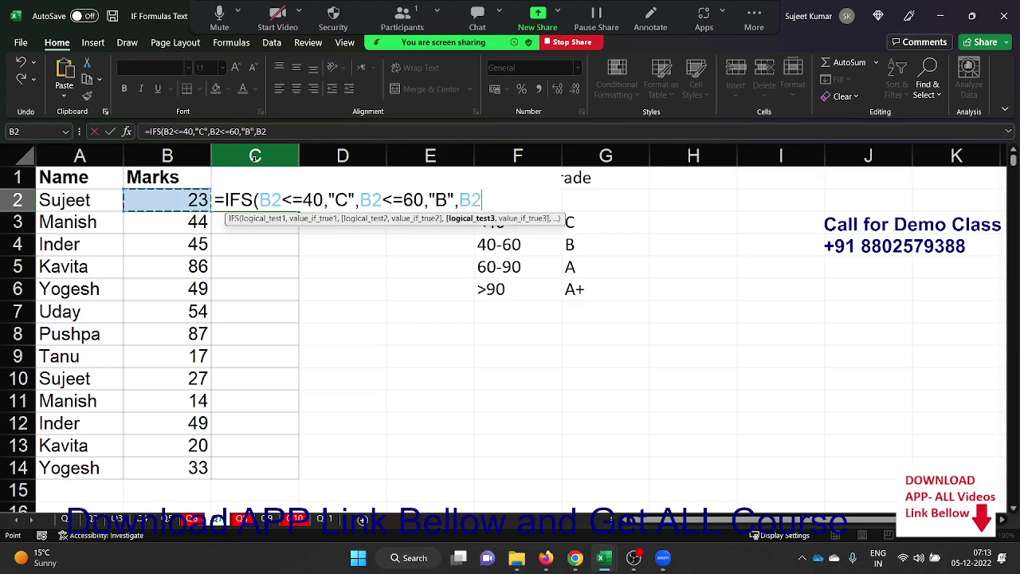
type("<=")
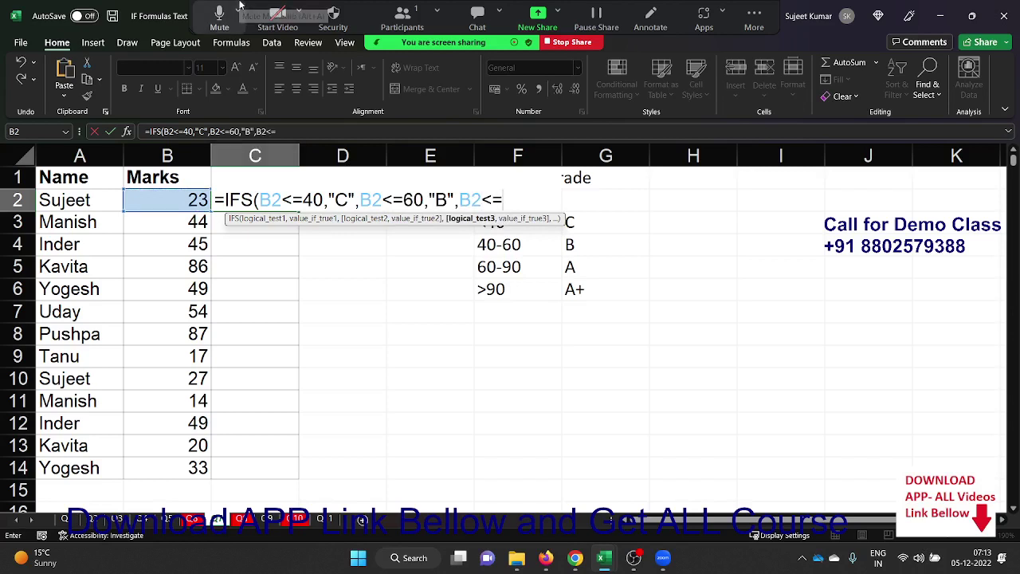
type("90,\"")
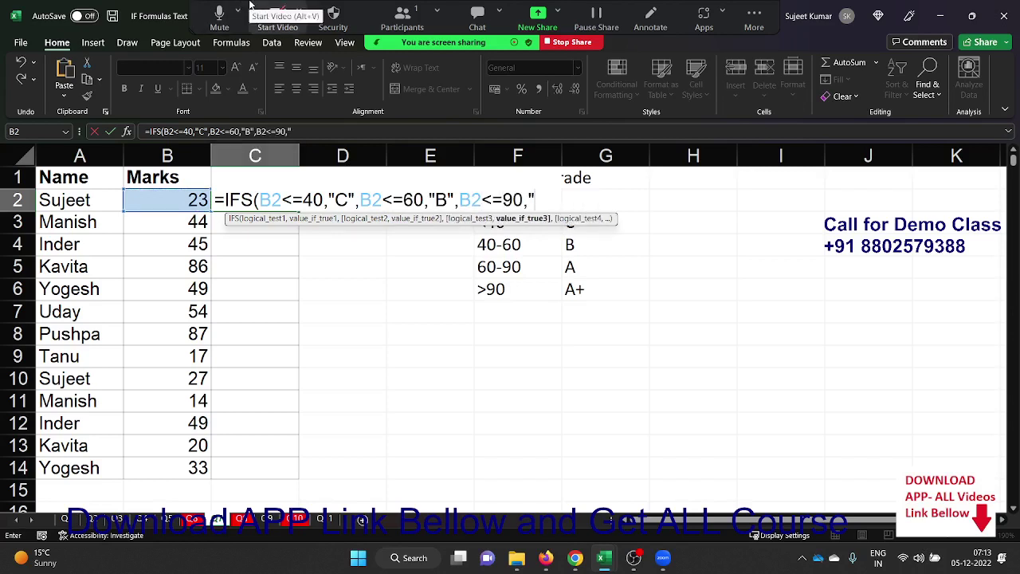
type("A\",")
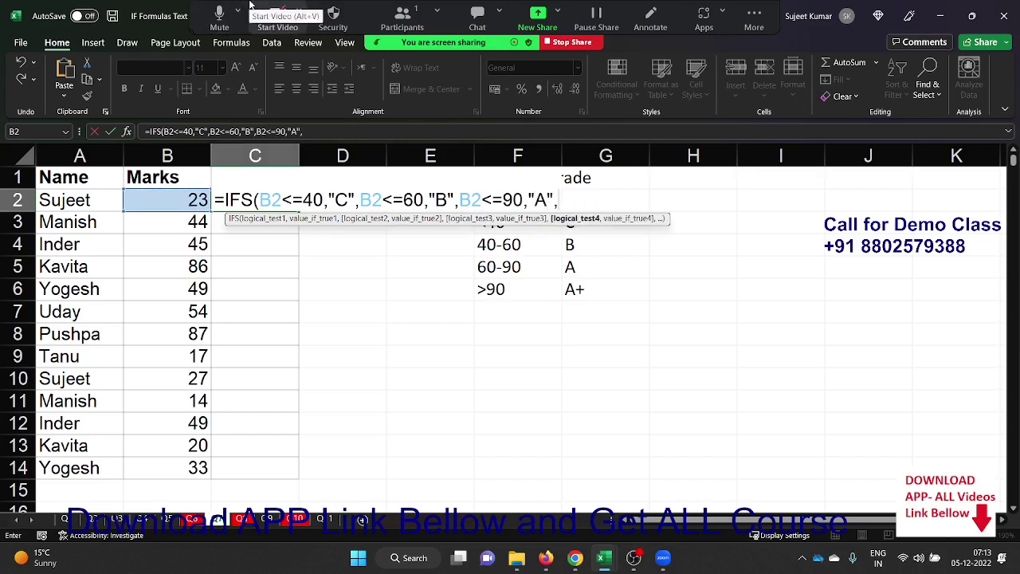
key("Left")
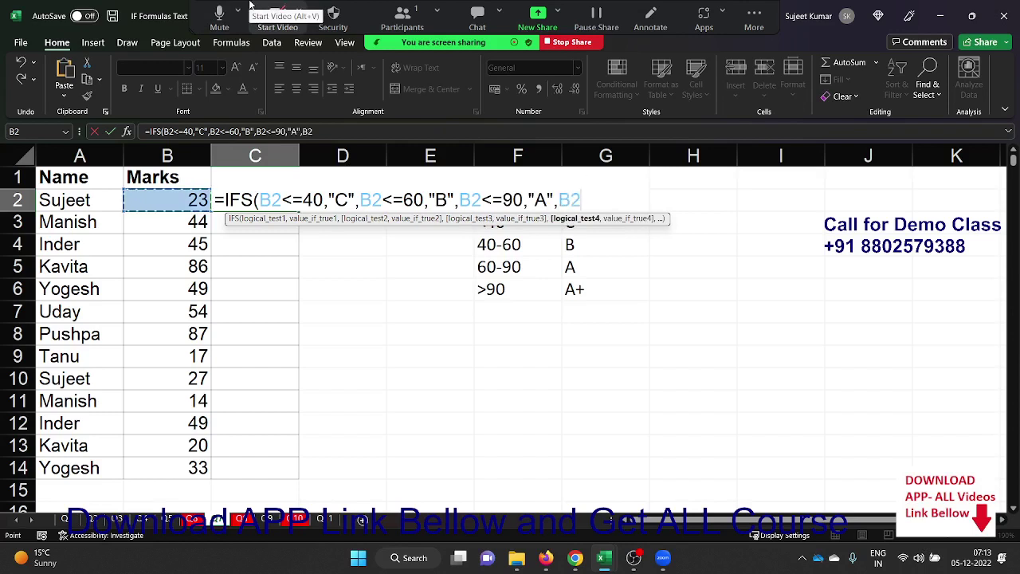
type(">90")
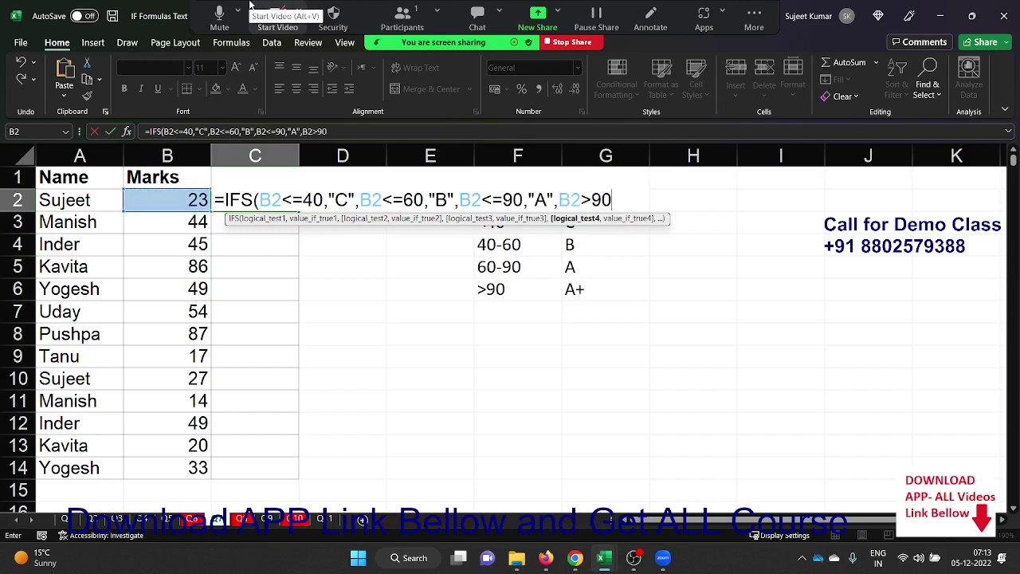
type(",\"")
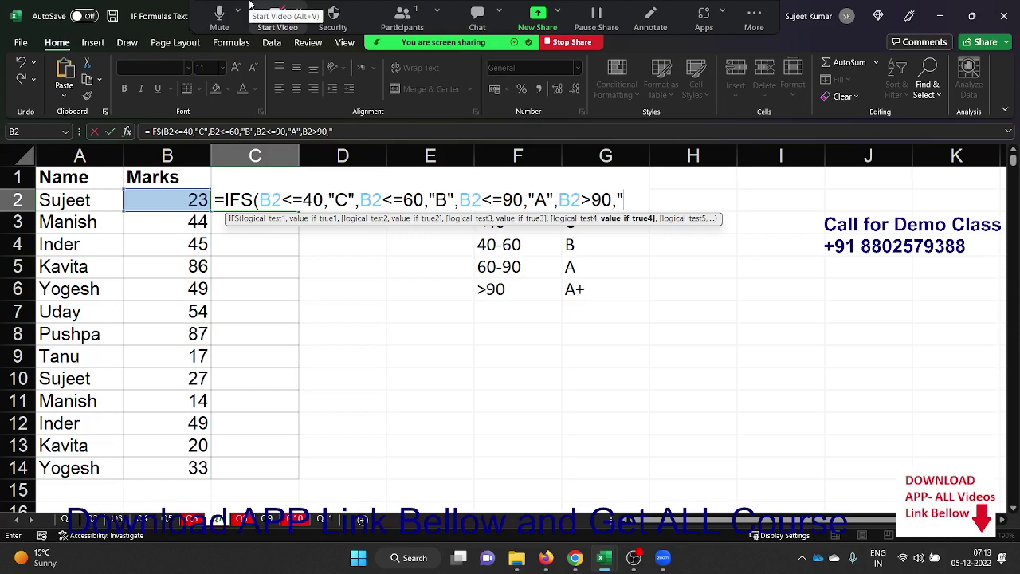
type("A+")
type(")")
key("Return")
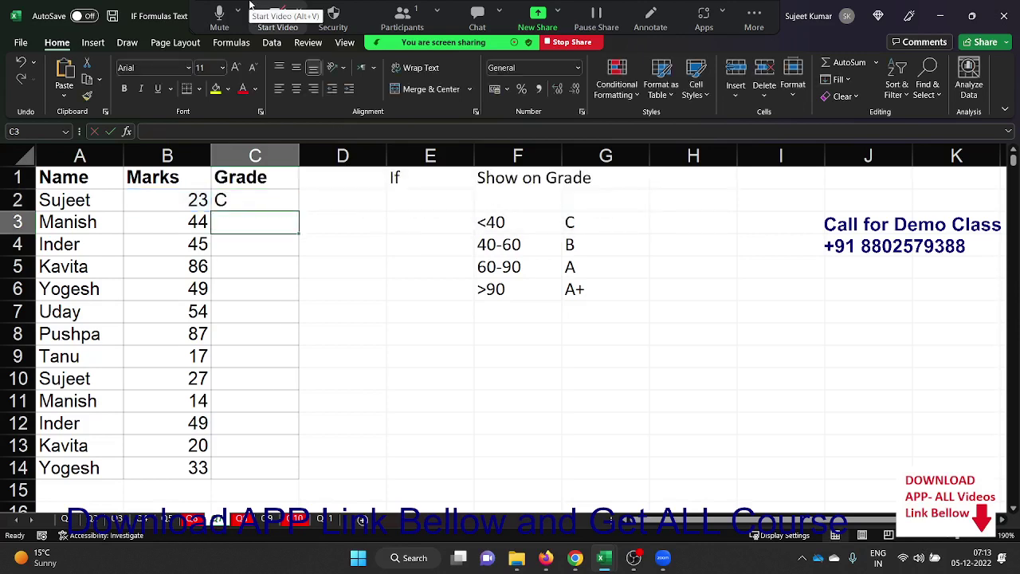
key("Up")
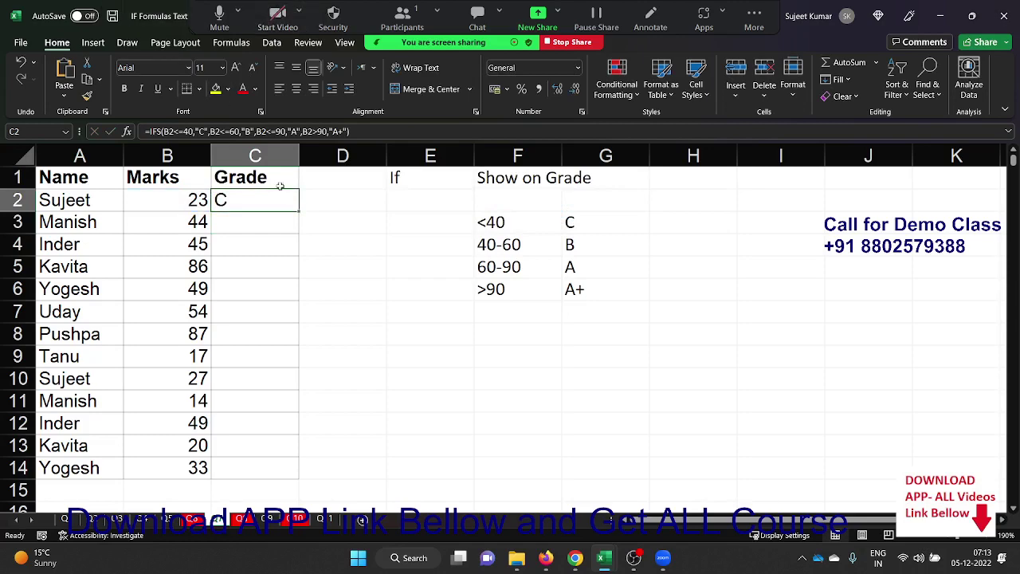
double_click(299, 206)
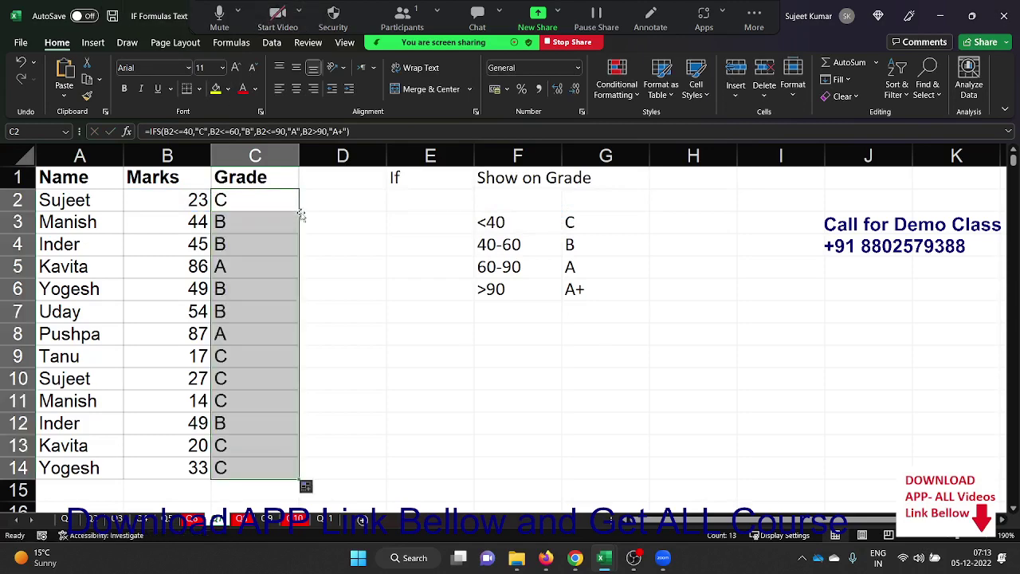
On the Sales sheet, start B2's incentive formula: 0 below 5 sales, 500 up to 40.
left_click(243, 520)
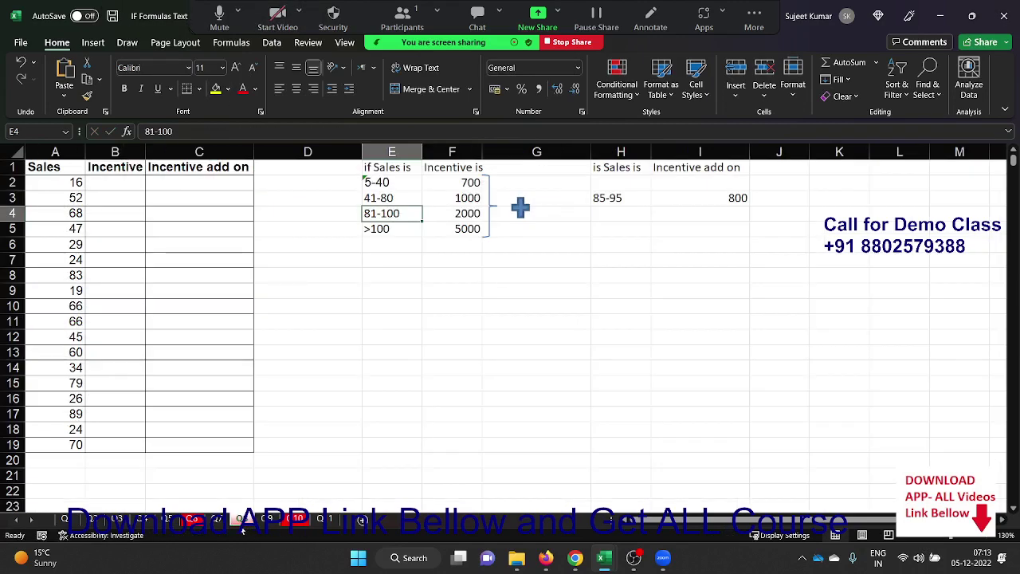
left_click(94, 181)
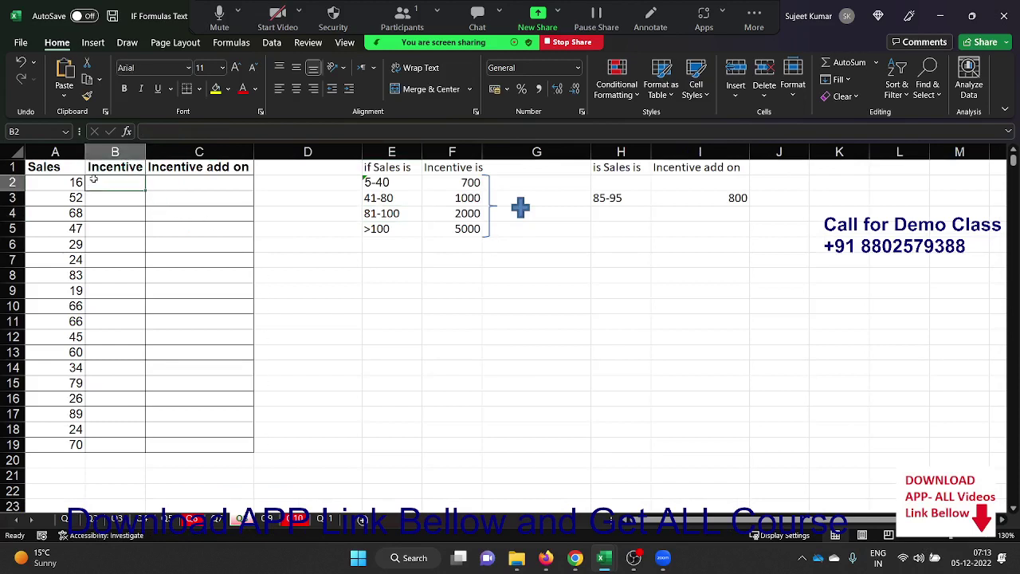
type("=if")
key("Tab")
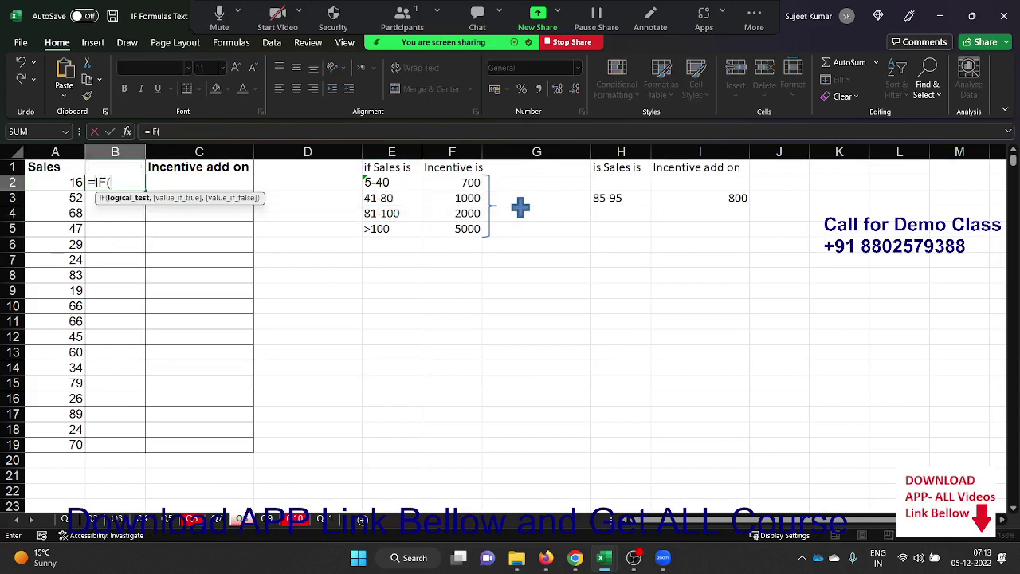
key("Left")
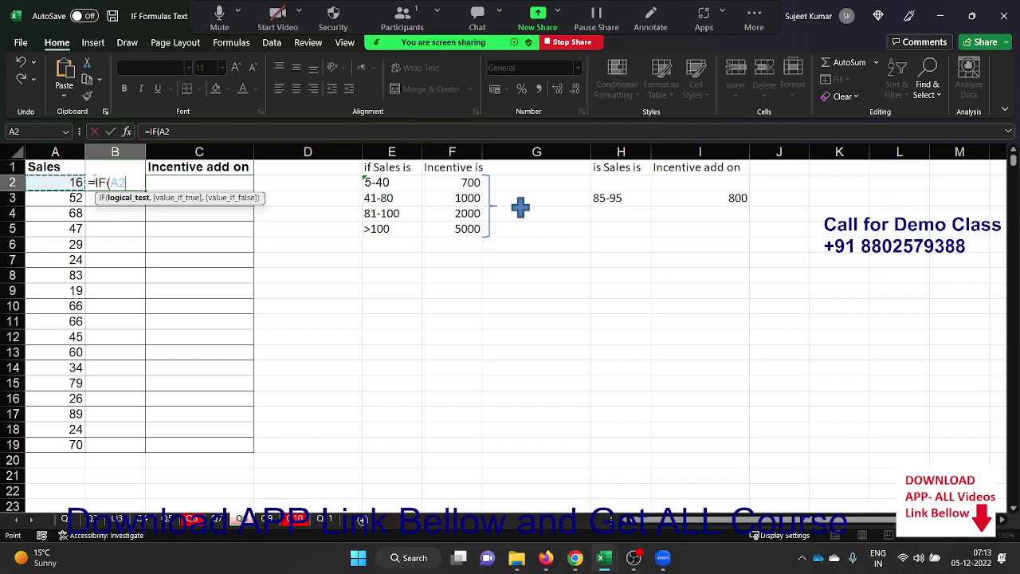
type("<5")
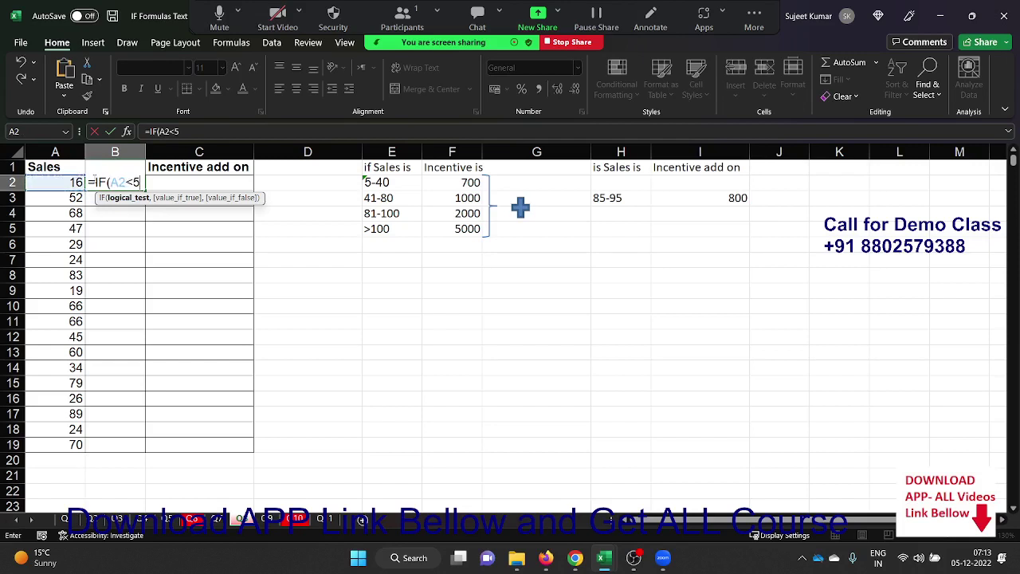
type(",0,")
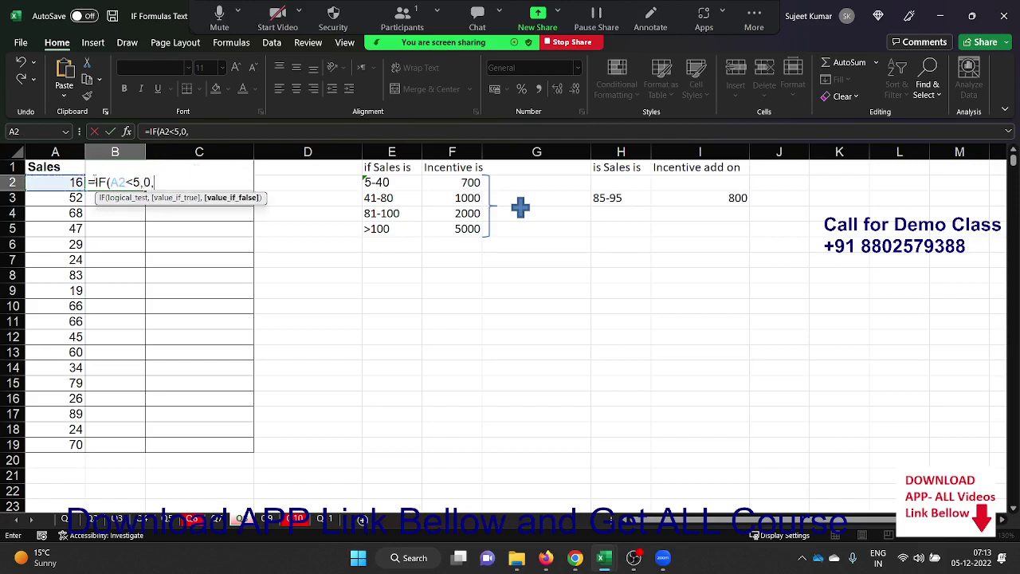
type("if")
key("Tab")
key("Left")
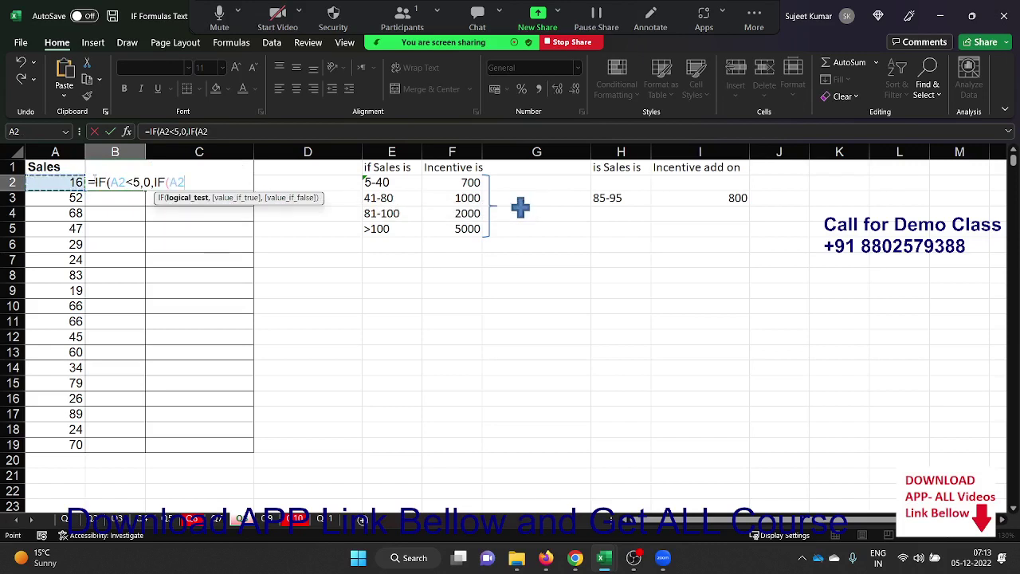
type("<=40,")
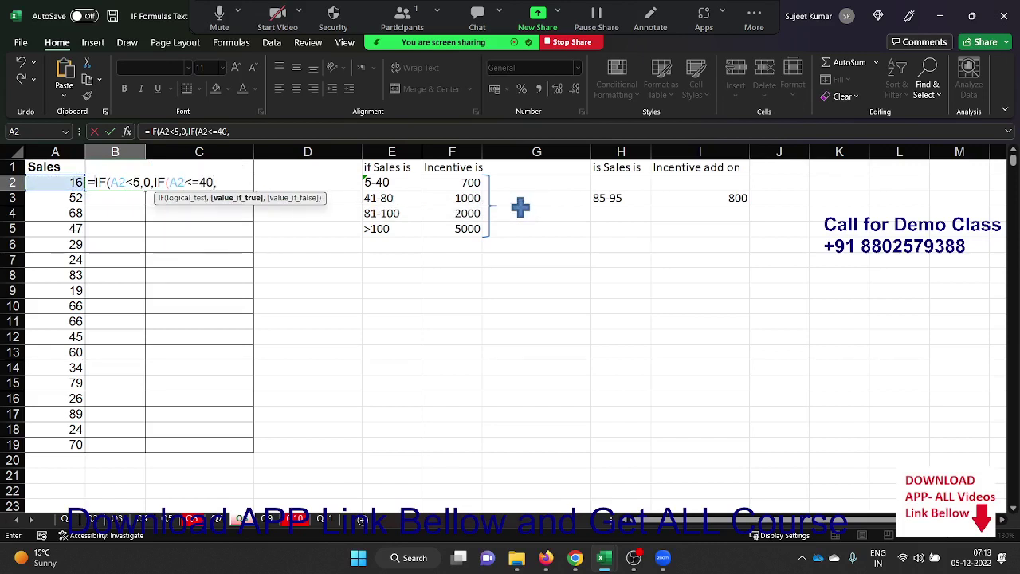
type("500")
type(",if")
Add slabs of 1000 up to 80, 2000 up to 100, 5000 above, and fill to row 19.
key("Tab")
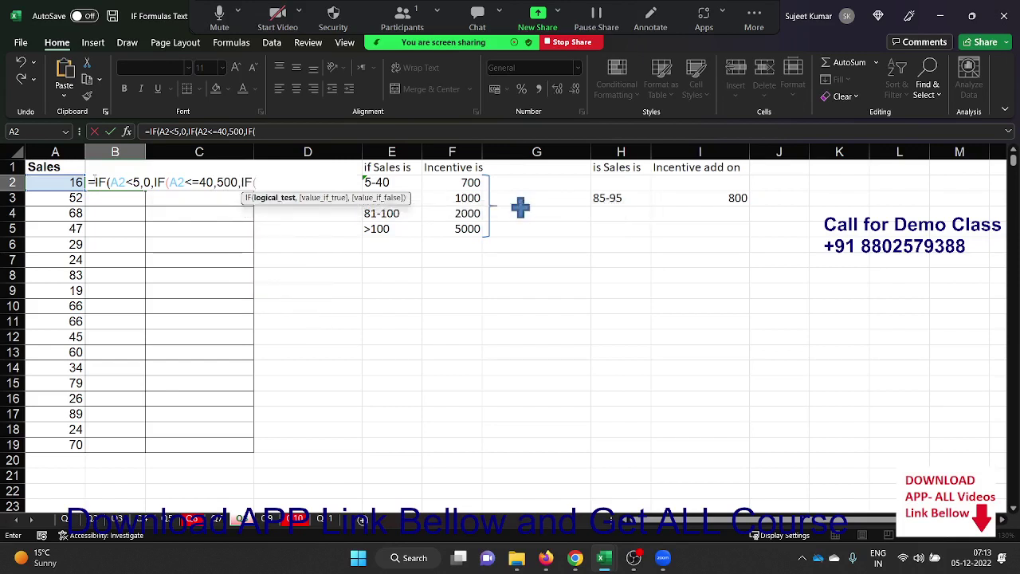
type("A2<=")
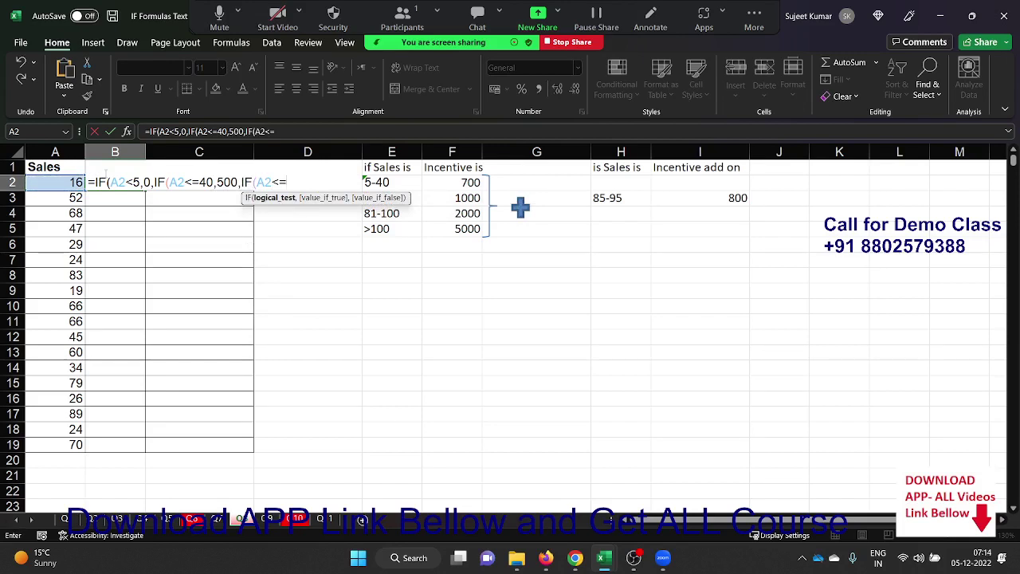
type("60")
type(",1000")
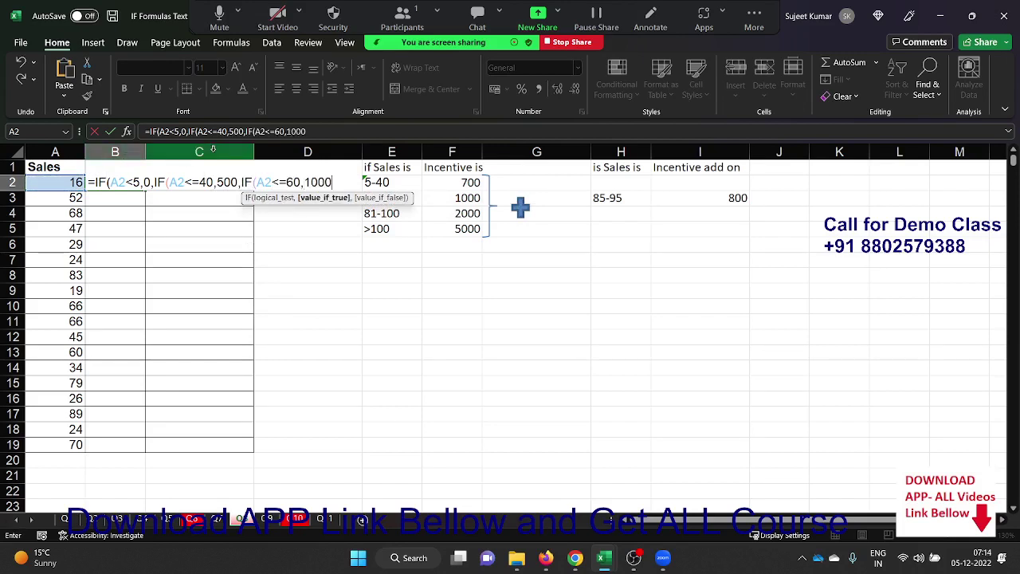
key("BackSpace")
key("BackSpace")
key("BackSpace")
key("BackSpace")
key("BackSpace")
key("BackSpace")
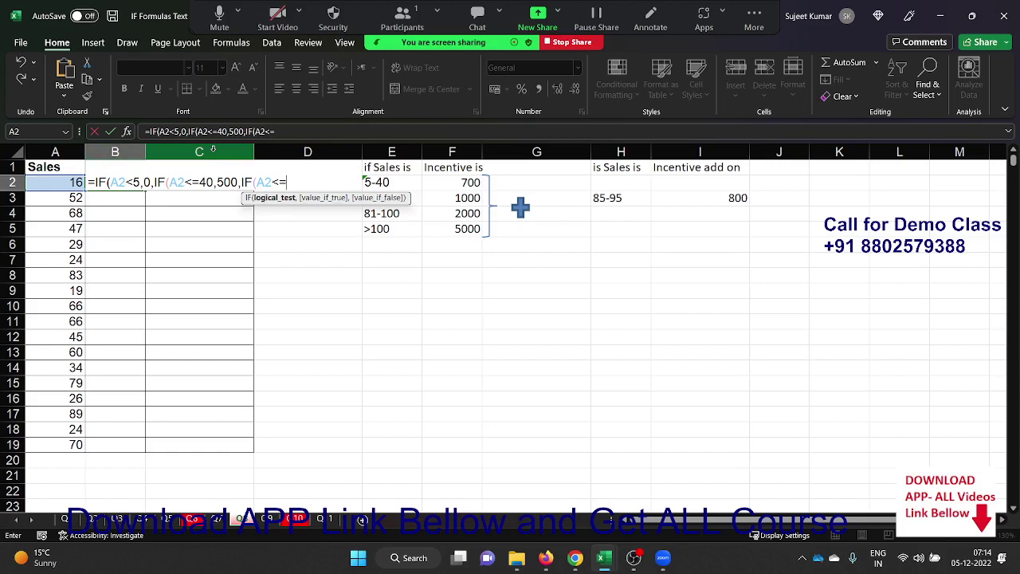
type("80,1")
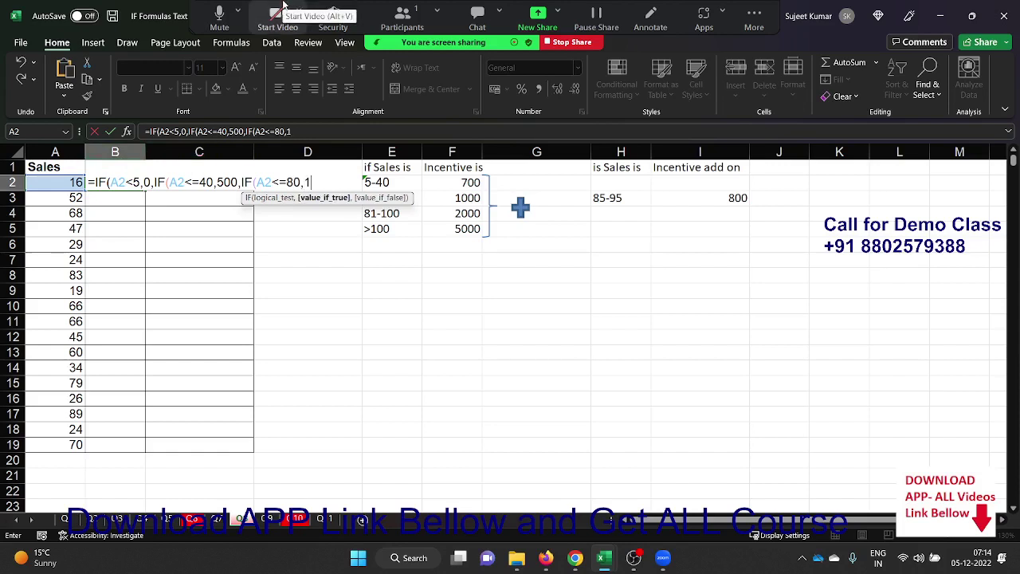
type("000,")
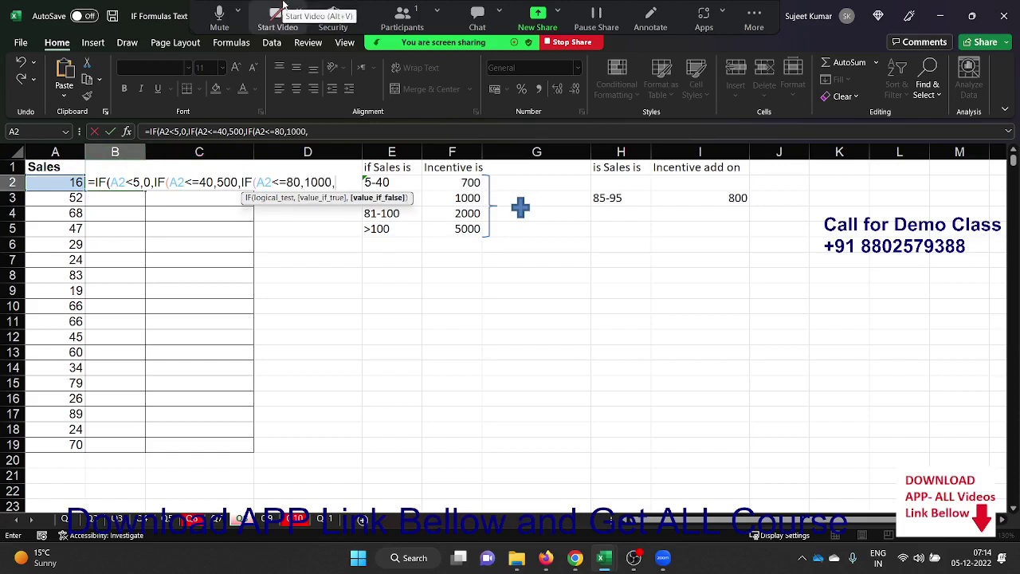
type("IF(A2")
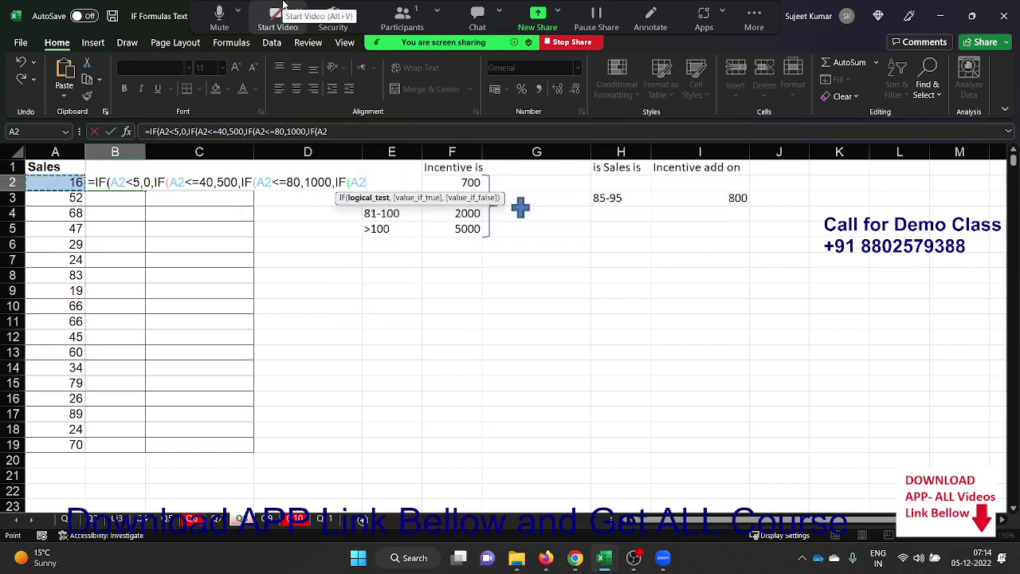
type("<=100")
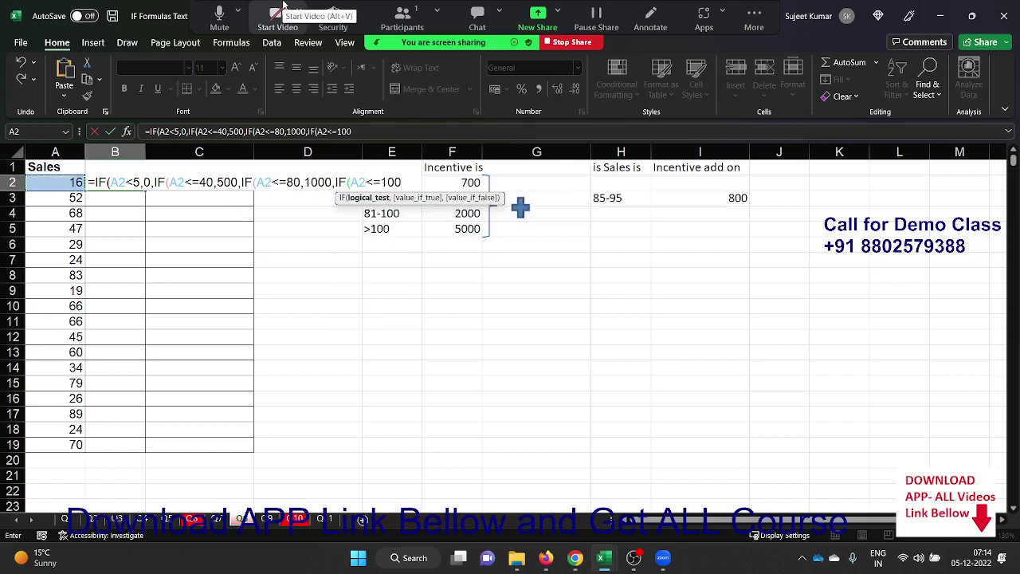
type(",2000")
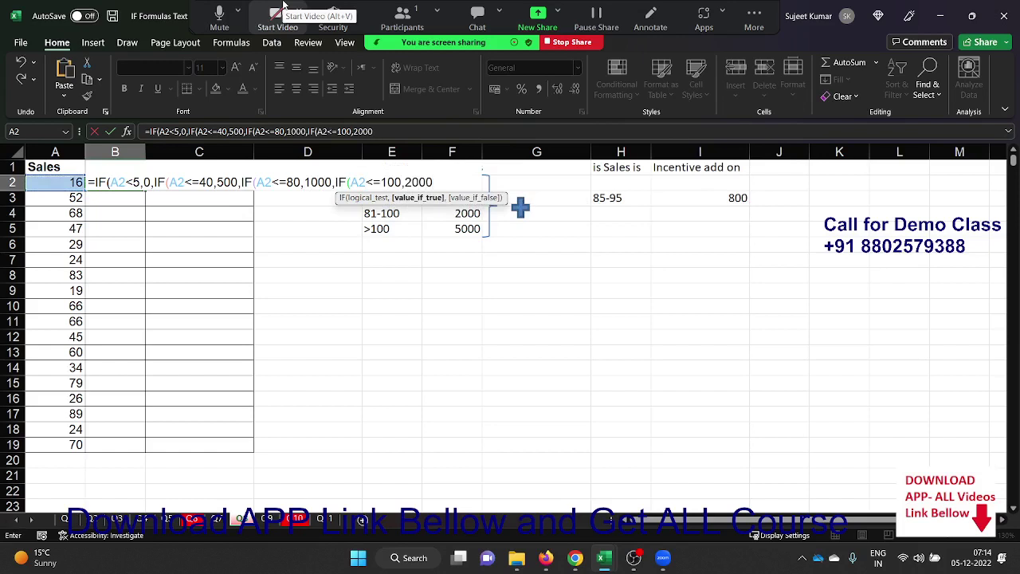
type(",IF(A2")
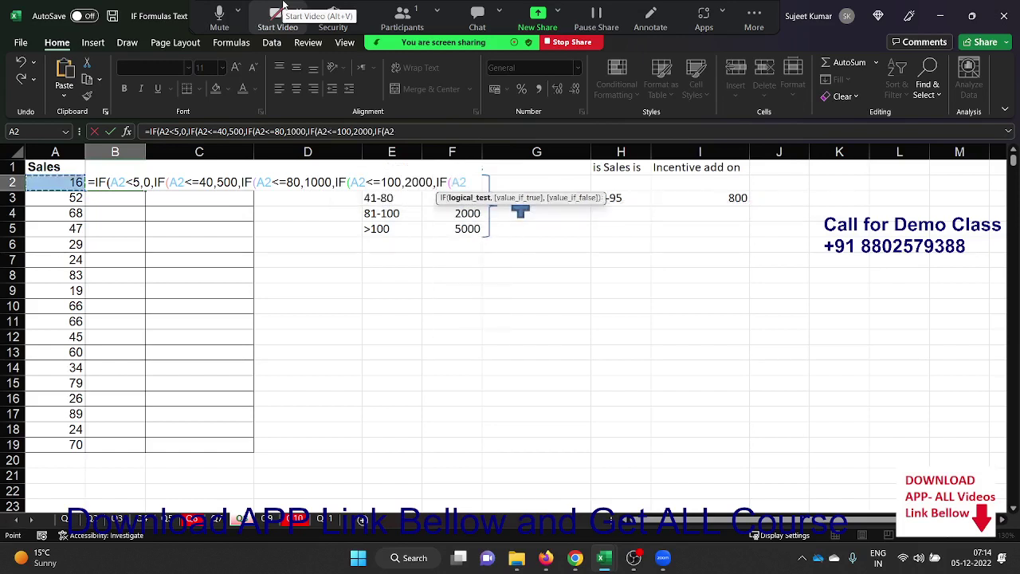
type(">=")
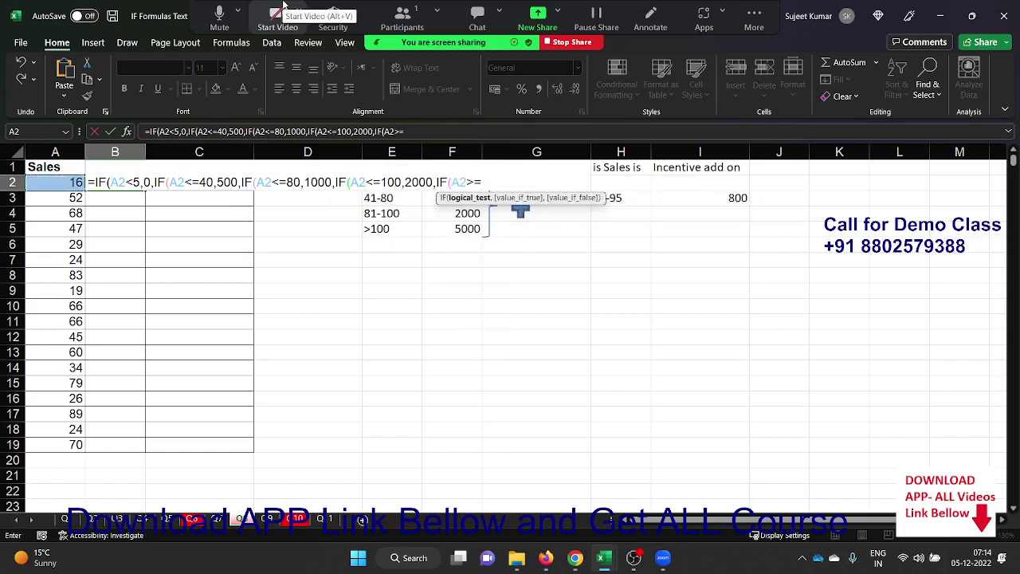
type("100")
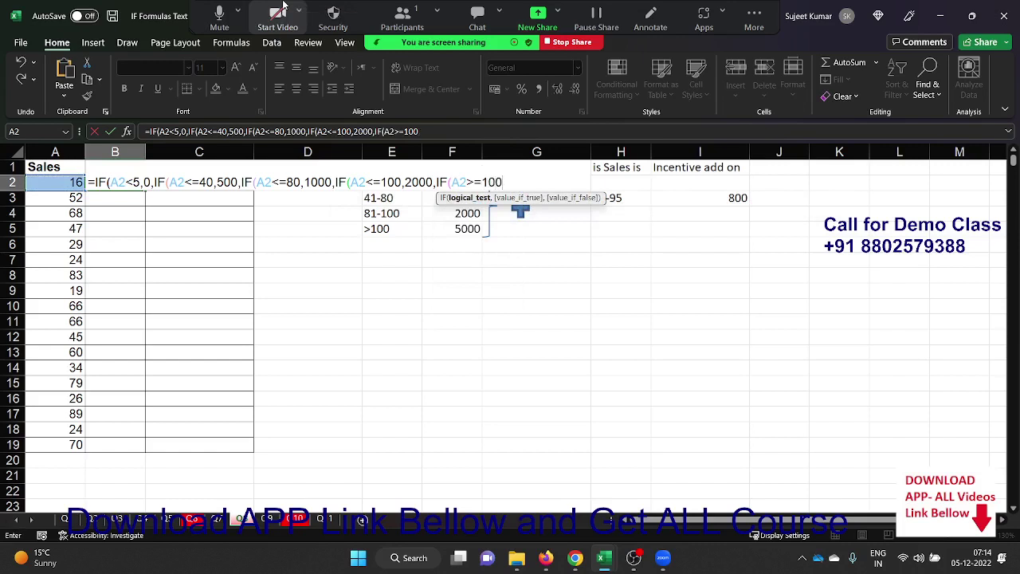
type(",5000")
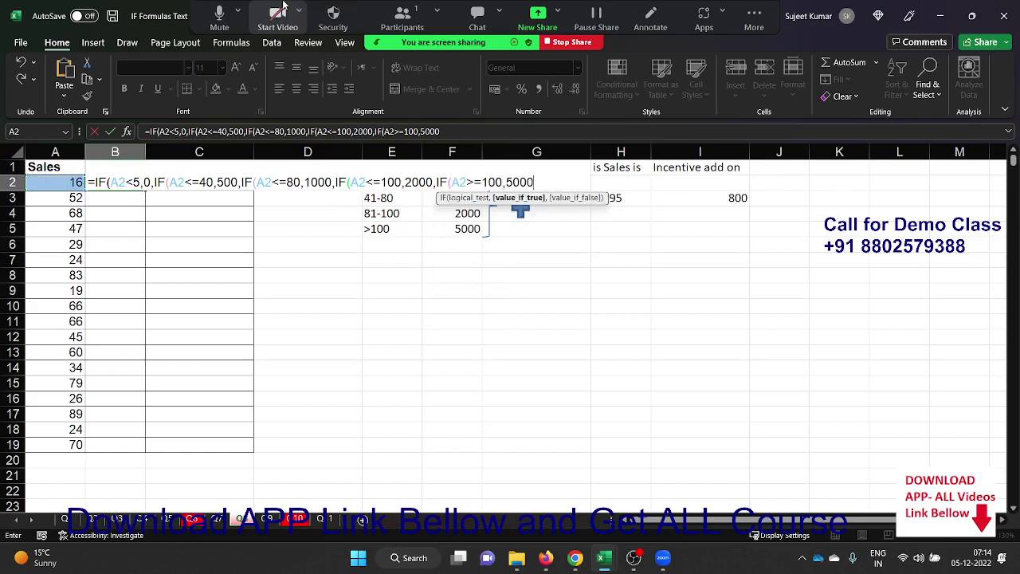
key("Return")
key("Return")
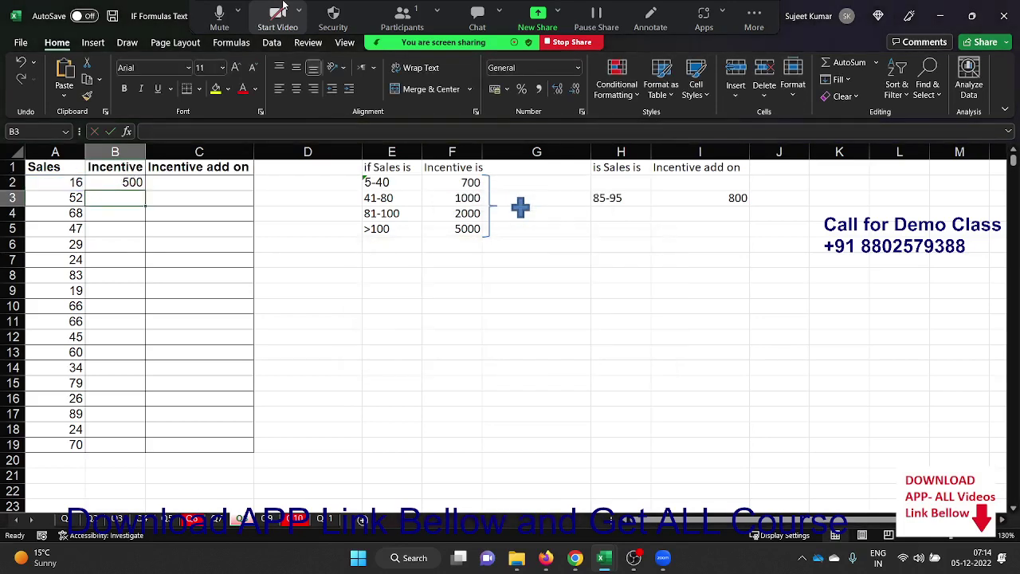
left_click(132, 184)
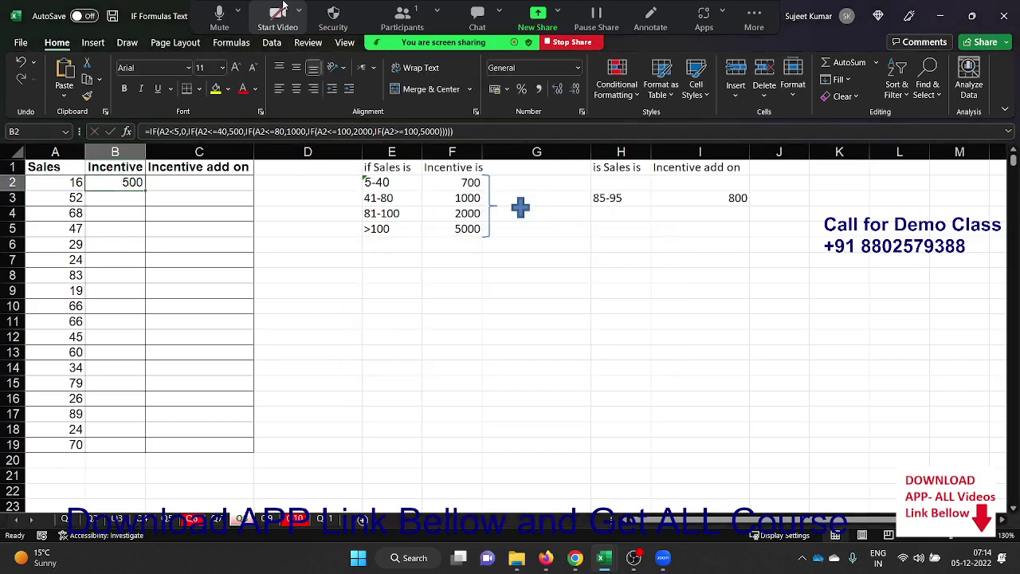
double_click(145, 190)
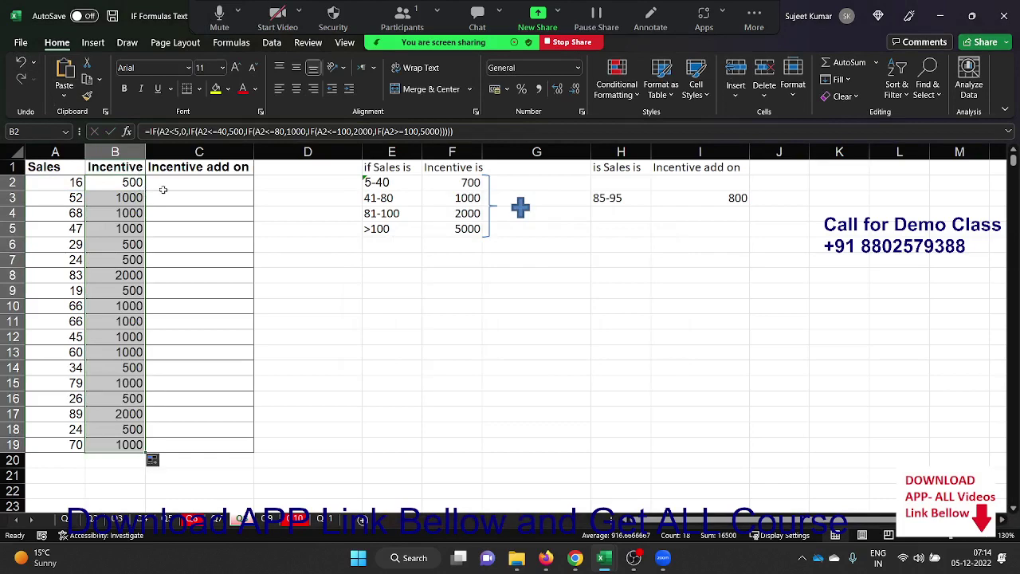
left_click(165, 190)
Enter =IF(AND(A2>=85,A2<=95),800,0) in C2, accept the correction, and fill it down to C19.
type("=if")
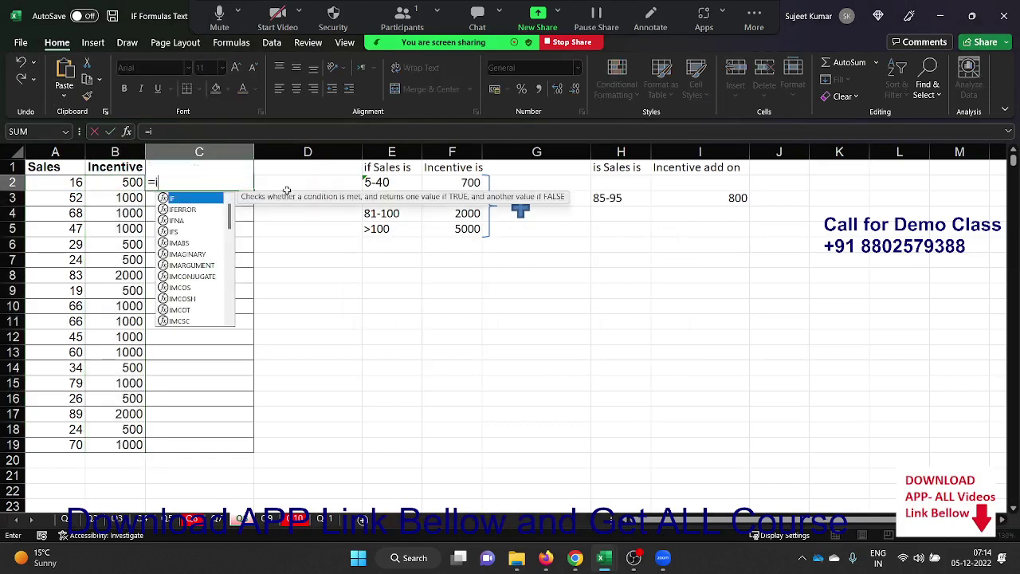
key("Tab")
type("an")
key("Tab")
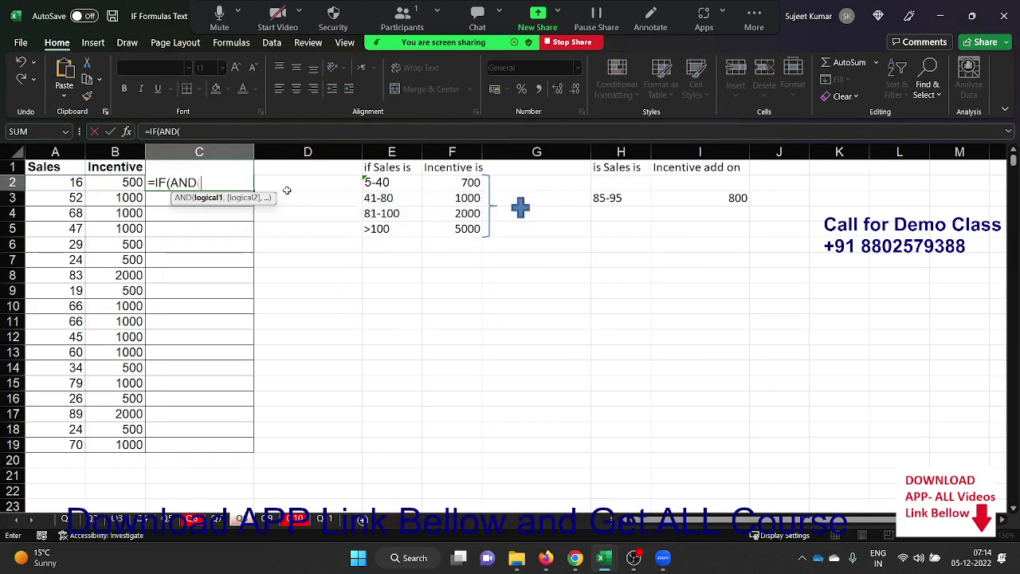
key("Left")
key("Left")
type(">")
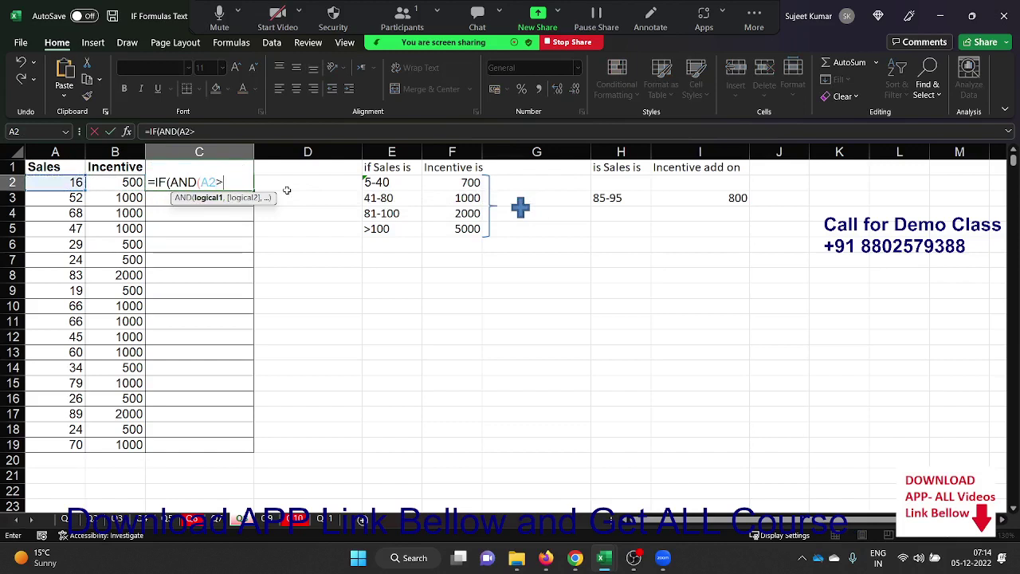
type("=85")
type(",")
key("Left")
key("Left")
type("<")
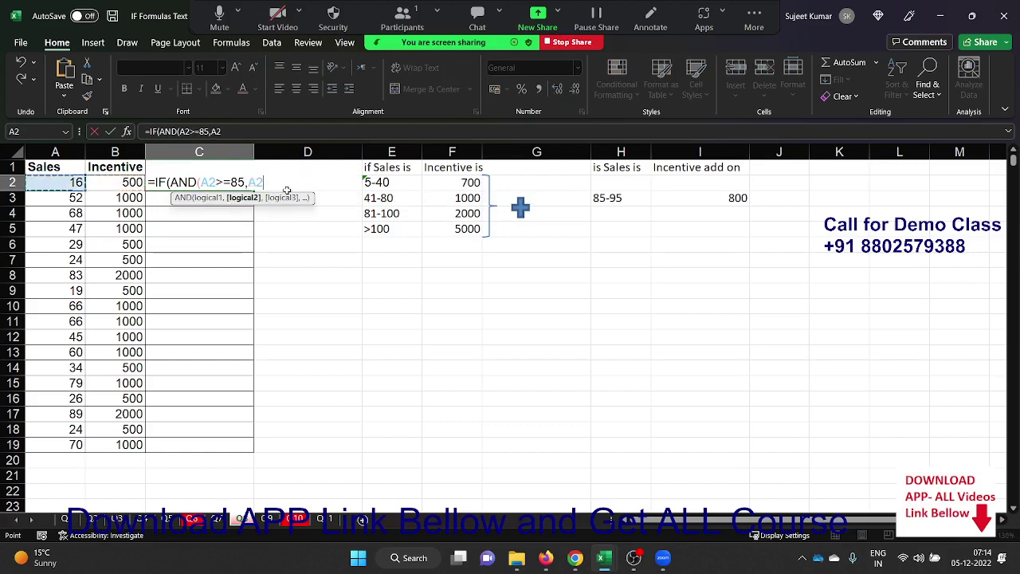
type("=9")
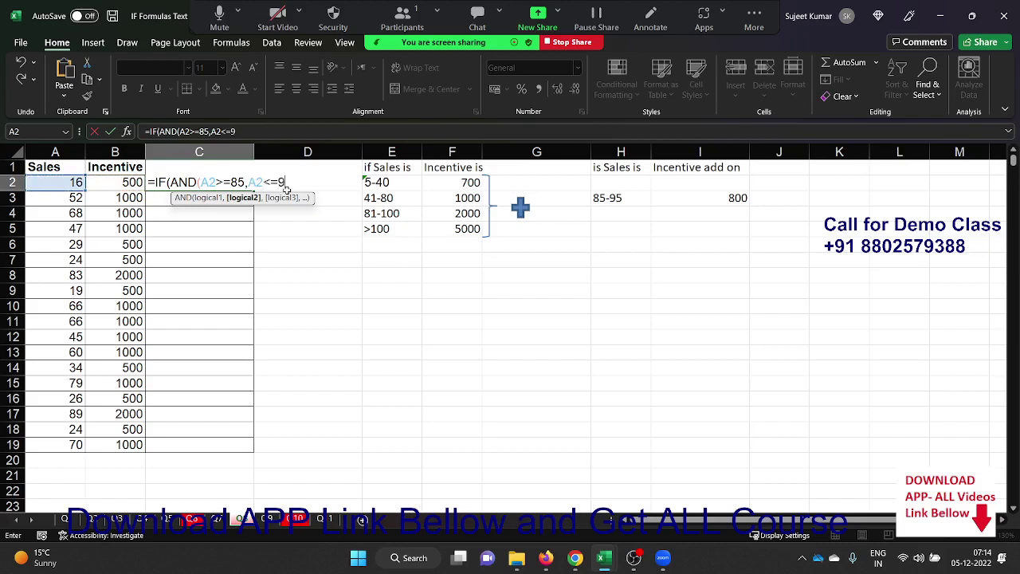
type("5),")
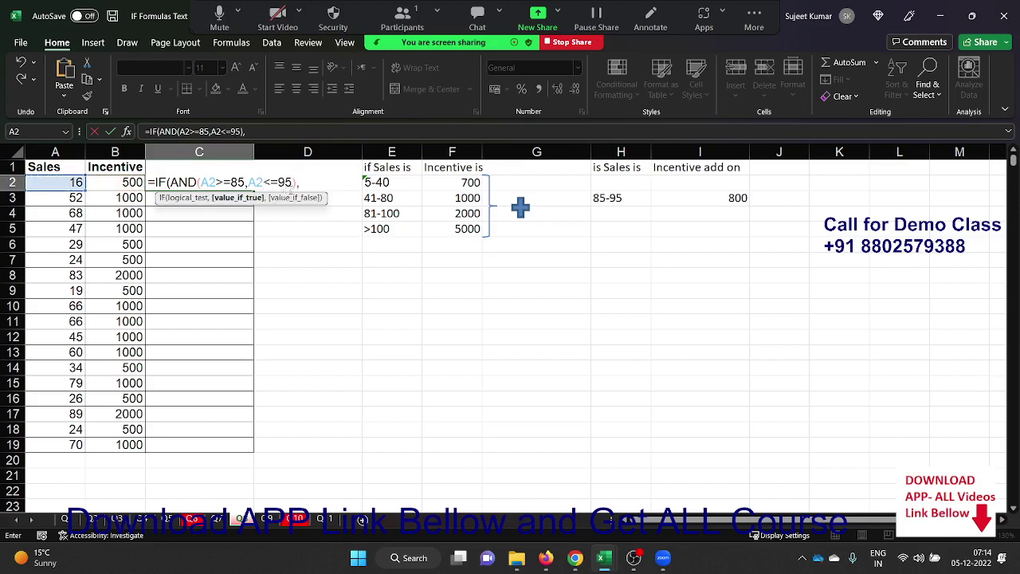
type("800,0")
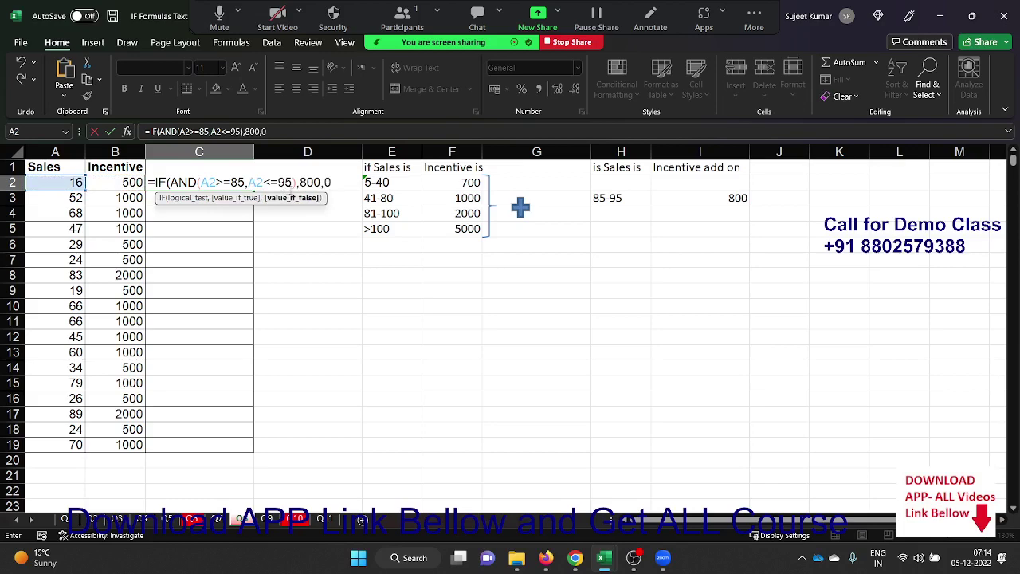
key("Return")
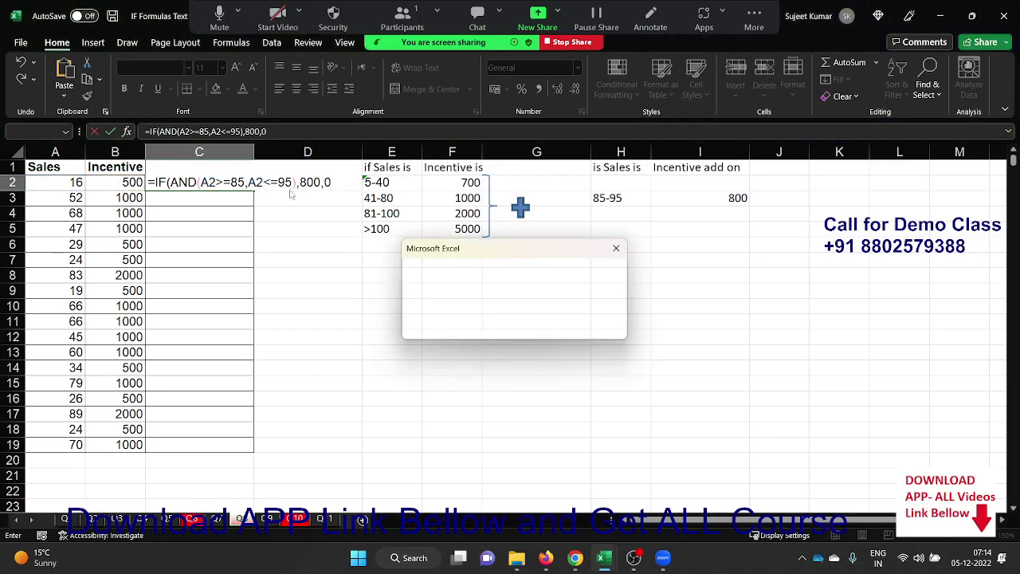
key("Return")
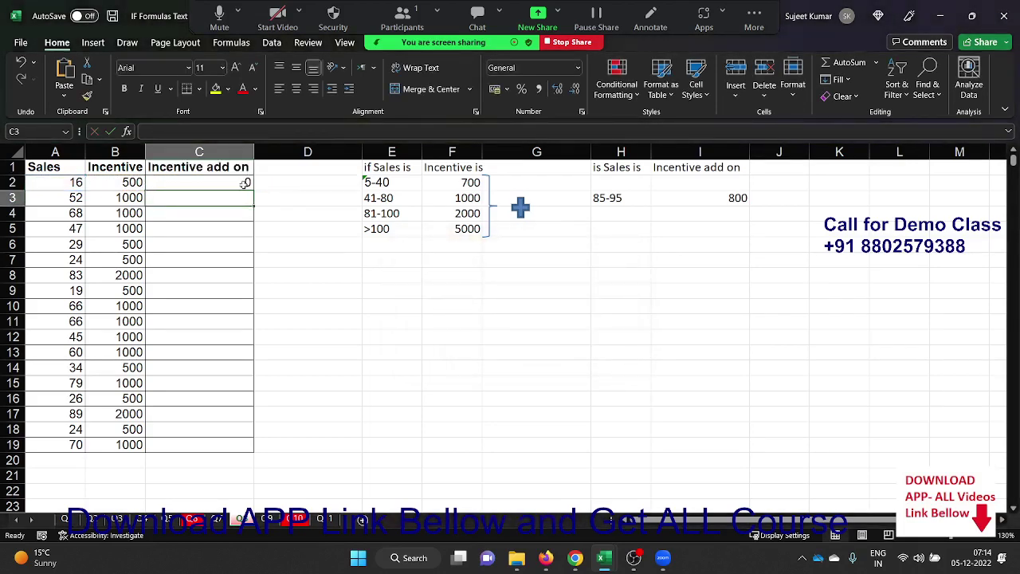
left_click(244, 182)
double_click(252, 189)
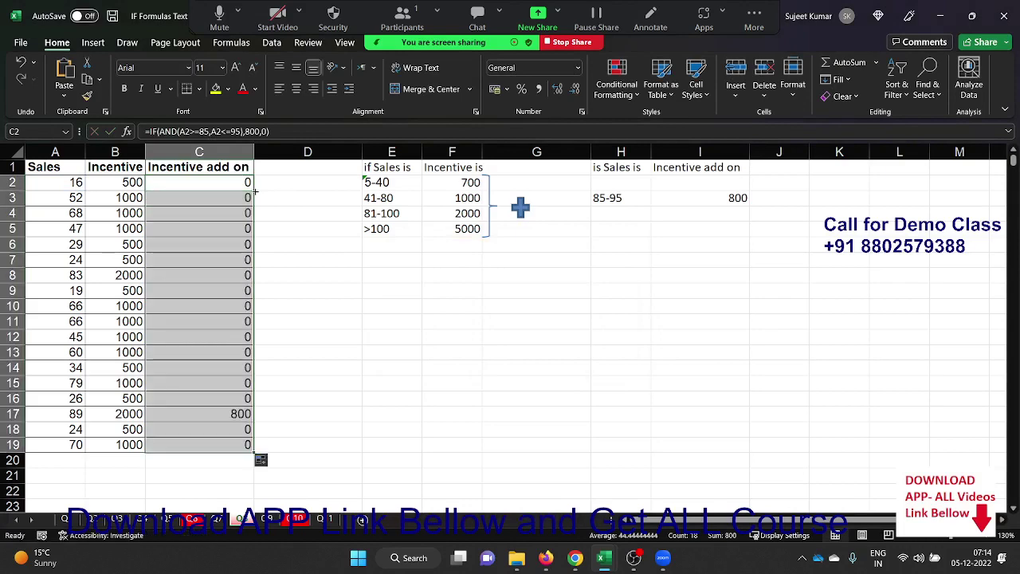
On the PAN status sheet, start an AND formula in F6 requiring B6="Y".
left_click(269, 520)
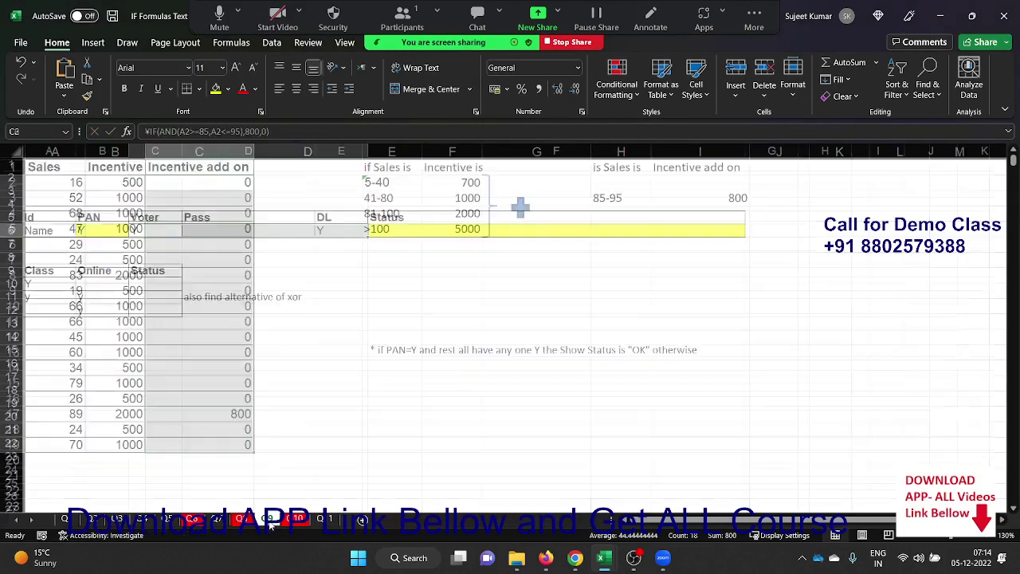
left_click(372, 280)
left_click(399, 232)
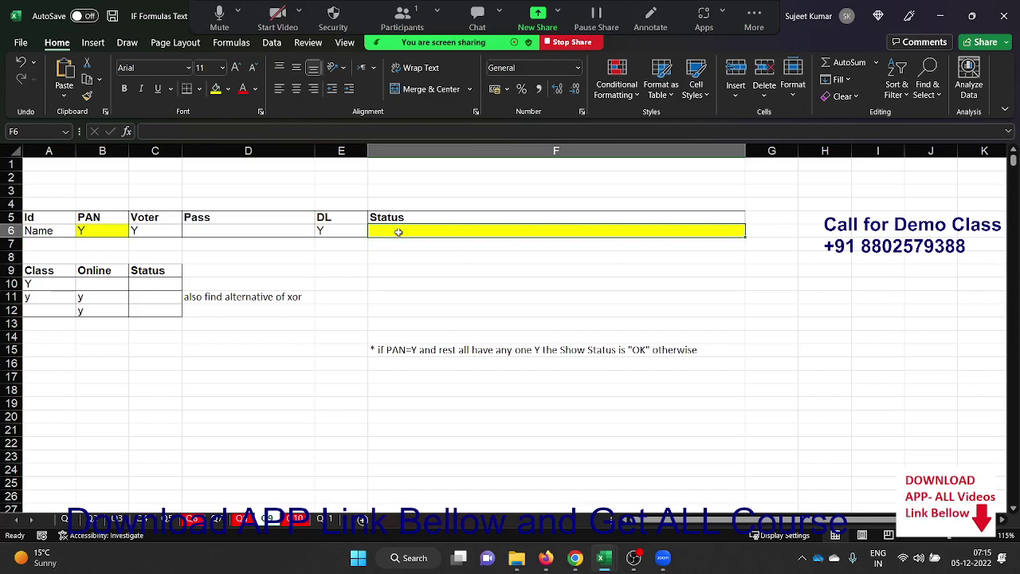
type("=aN")
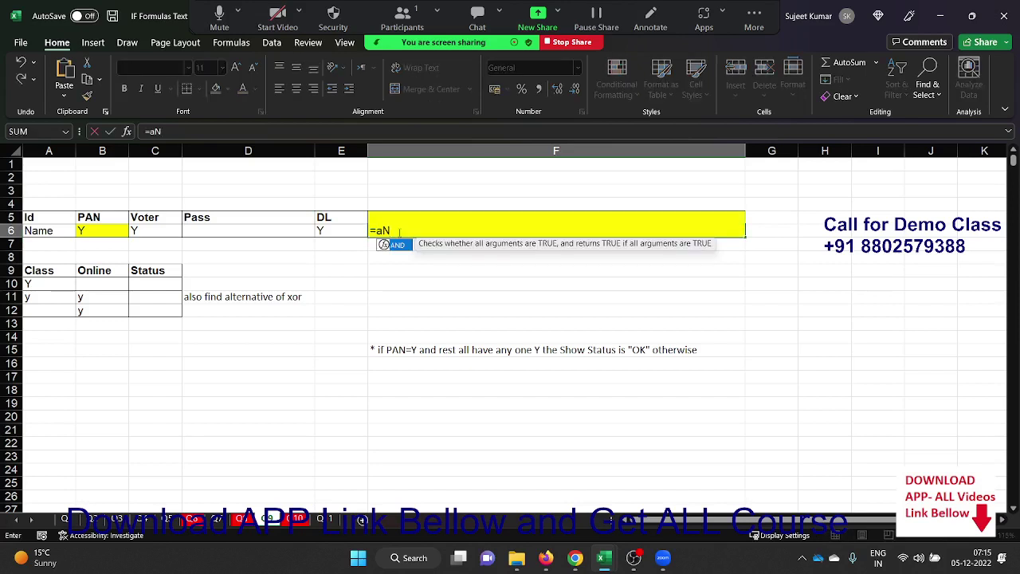
key("Tab")
type("1")
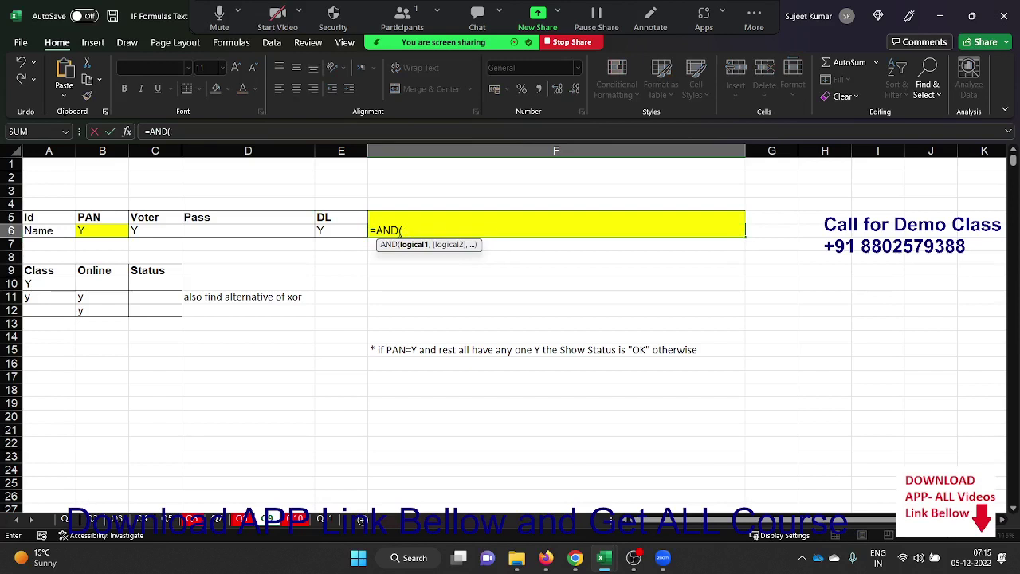
left_click(104, 236)
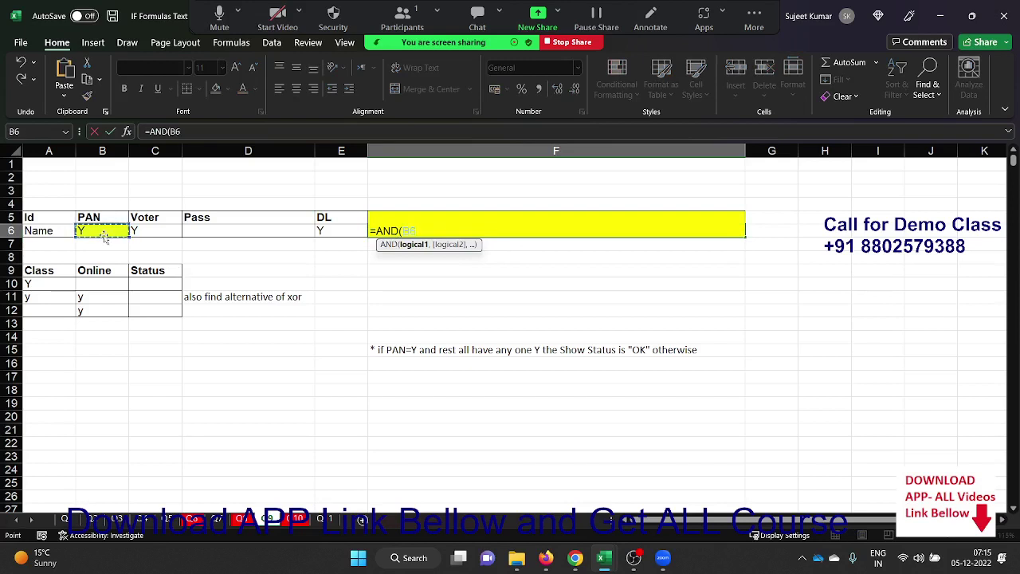
type("=\"Y")
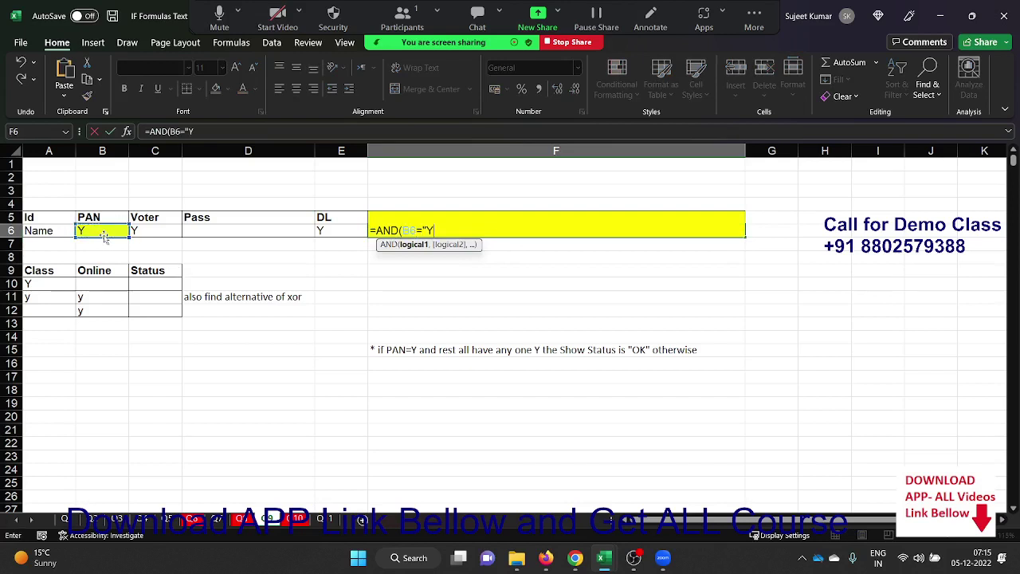
type("\",")
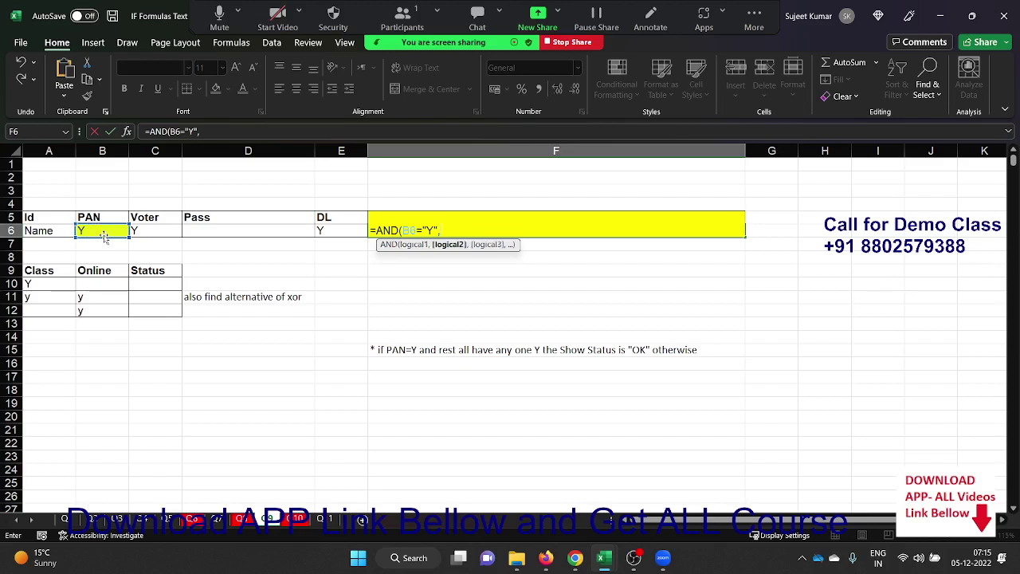
type("OR(")
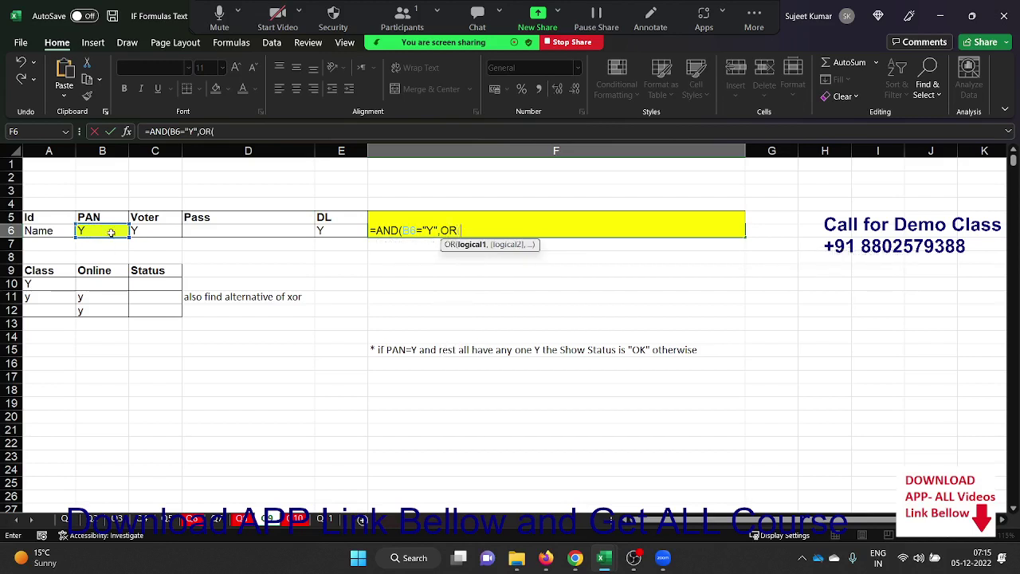
Add an OR test for C6, D6 or E6 equal to "Y" and commit the formula.
left_click(159, 230)
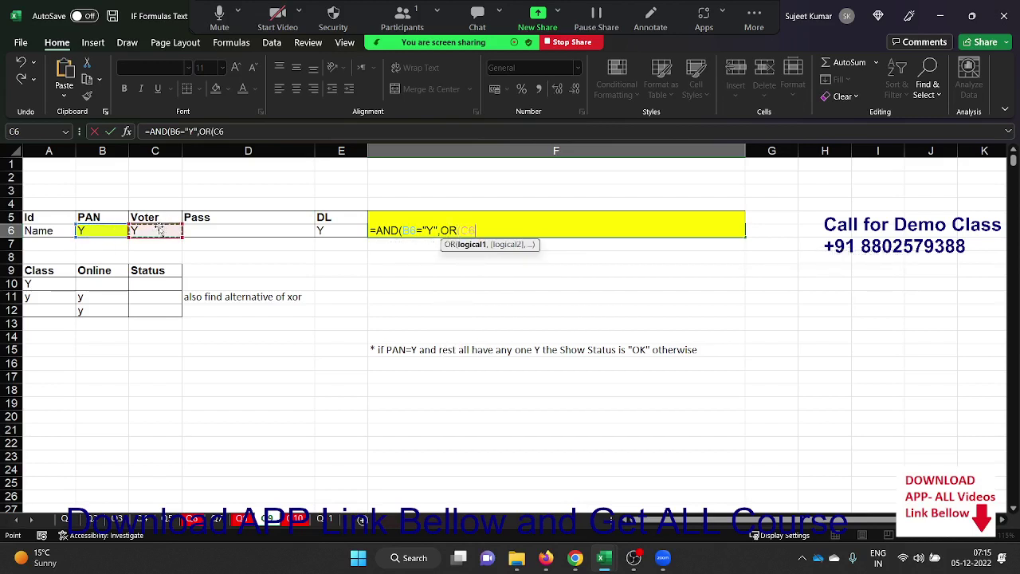
type("=\"Y\",")
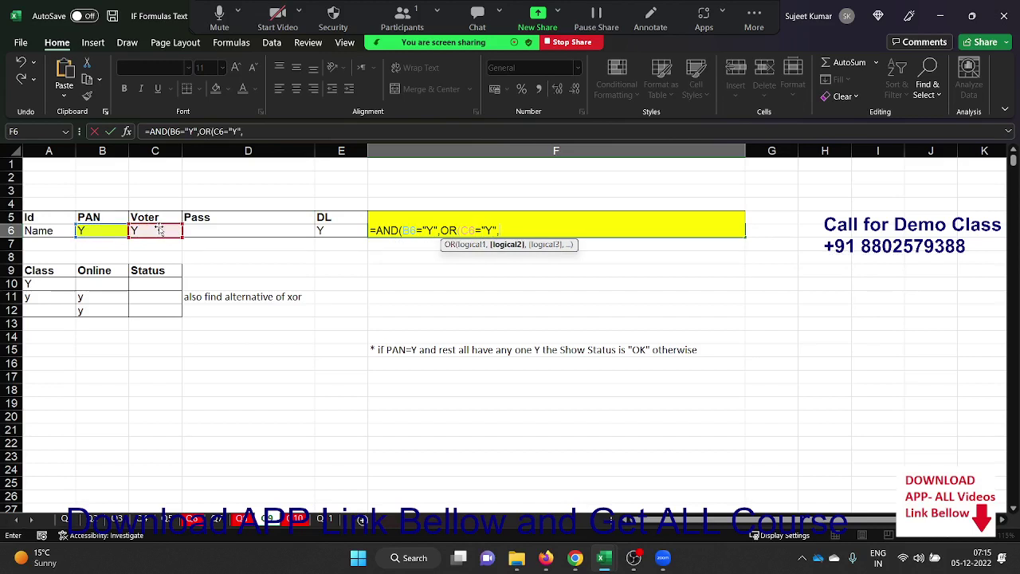
left_click(259, 231)
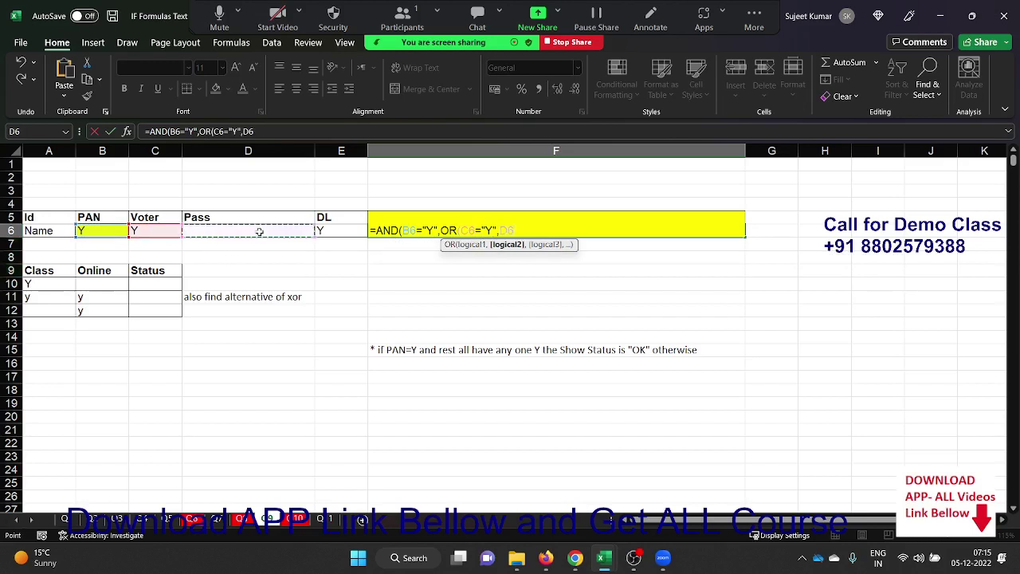
type("=\"Y")
type("\",")
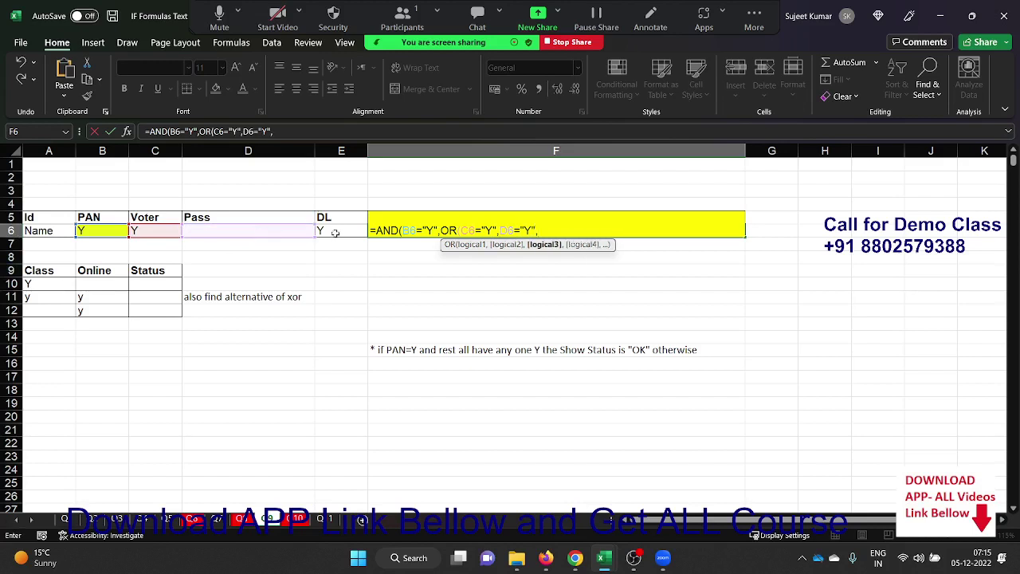
left_click(335, 232)
type("=\"")
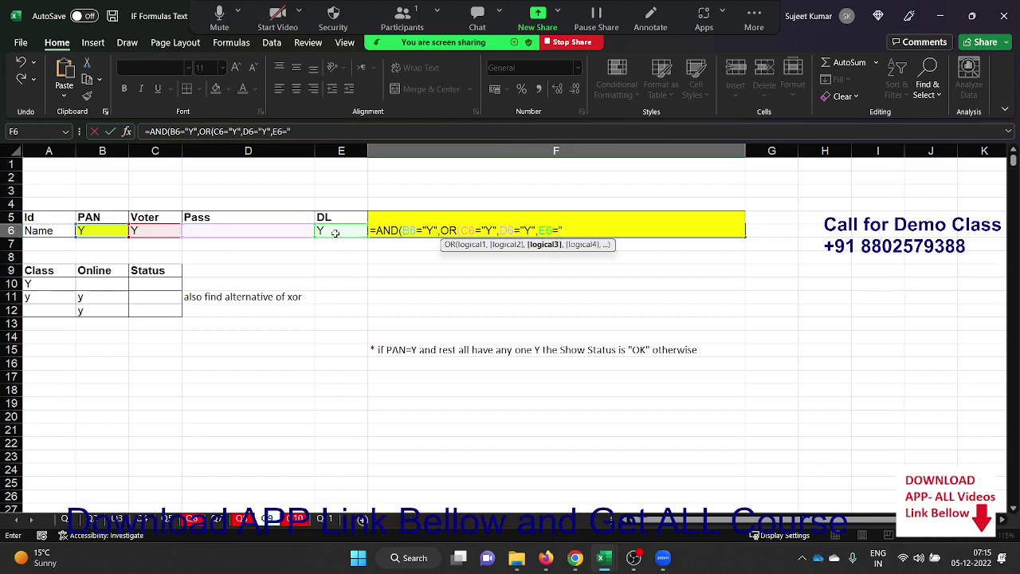
type("Y\"")
key("Return")
key("Return")
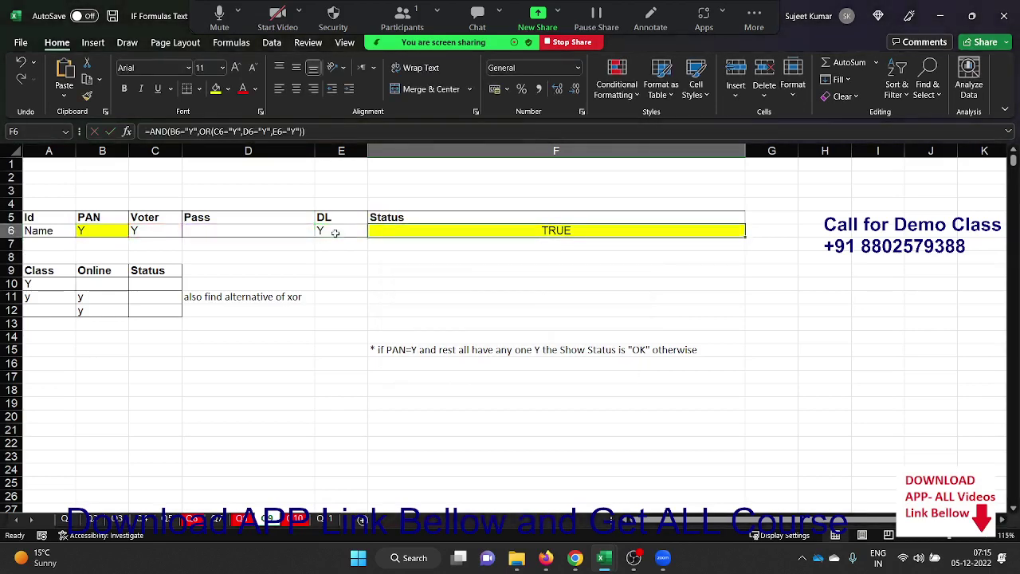
Wrap the F6 check in IF so it shows "ok" when met and "Pending" otherwise.
key("F2")
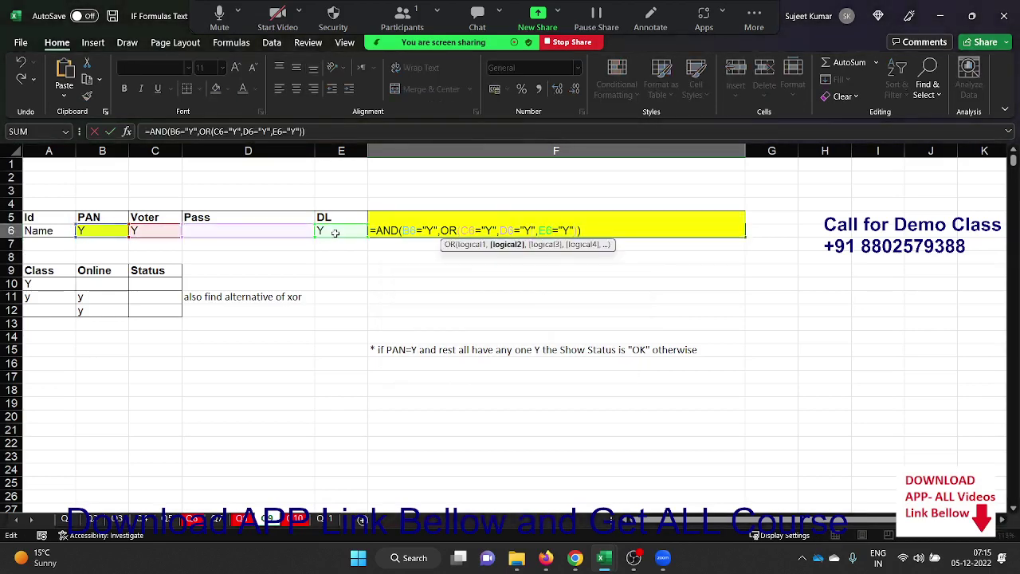
key("Right")
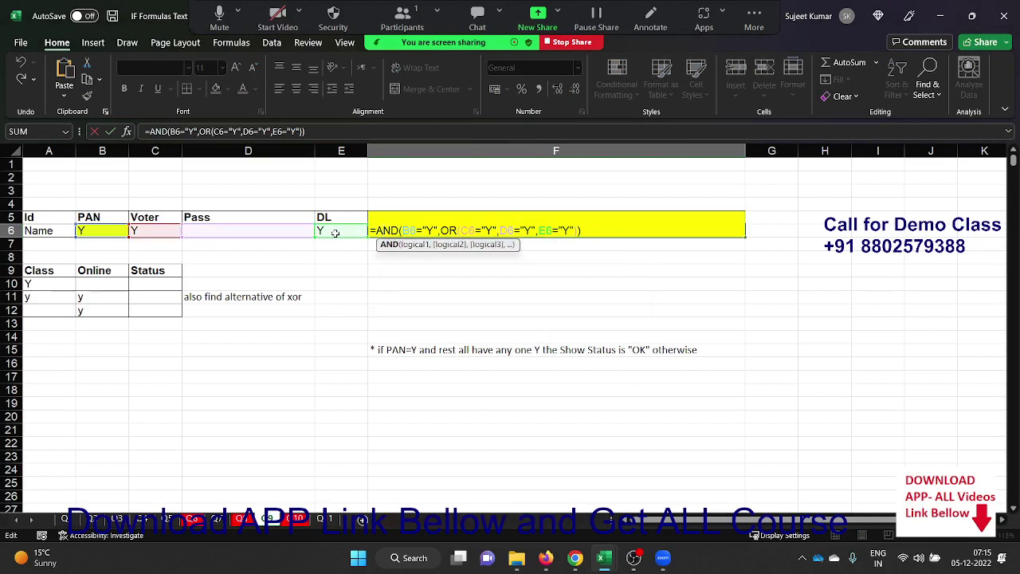
key("Right")
type("IF")
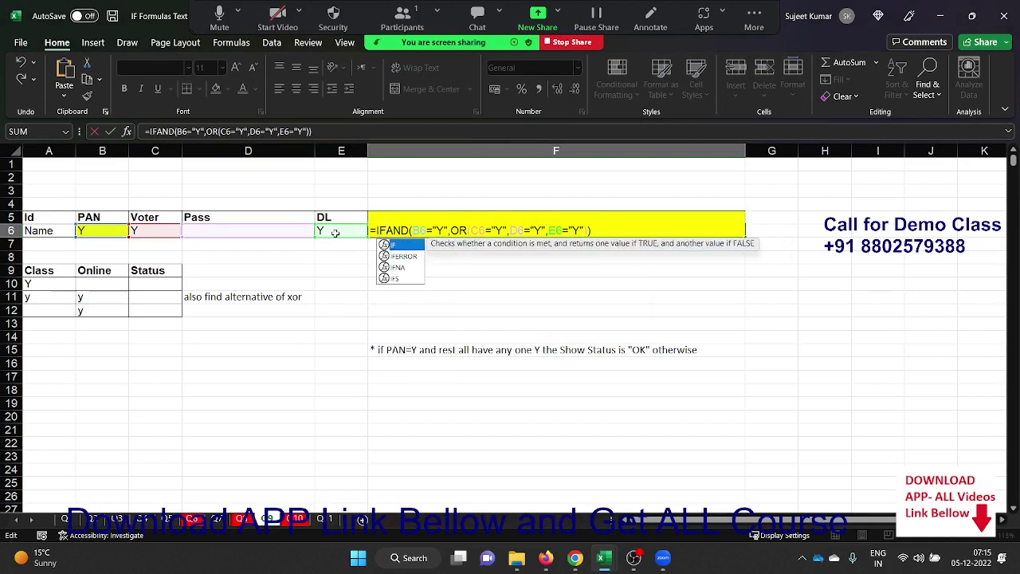
type("(")
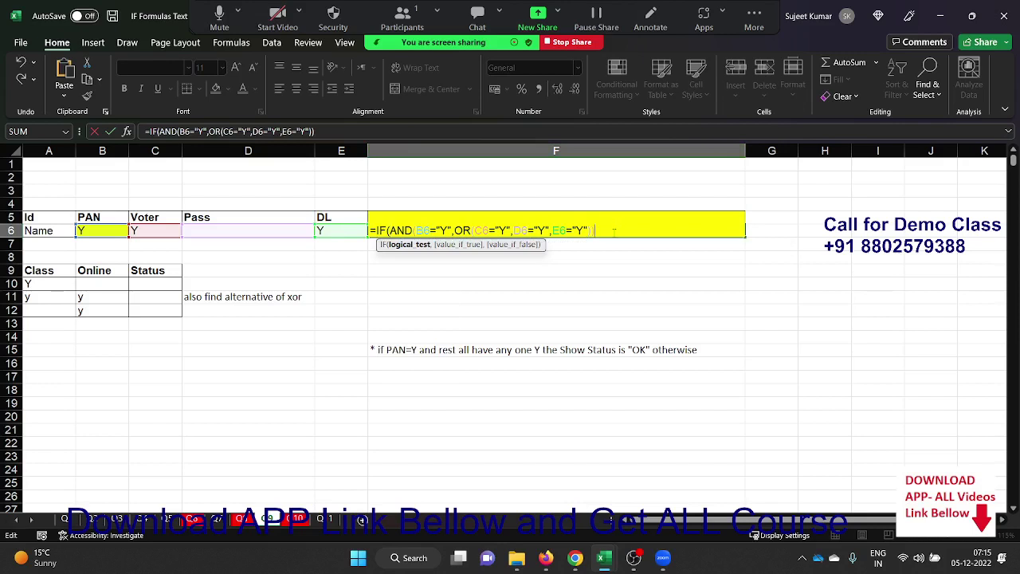
type(",")
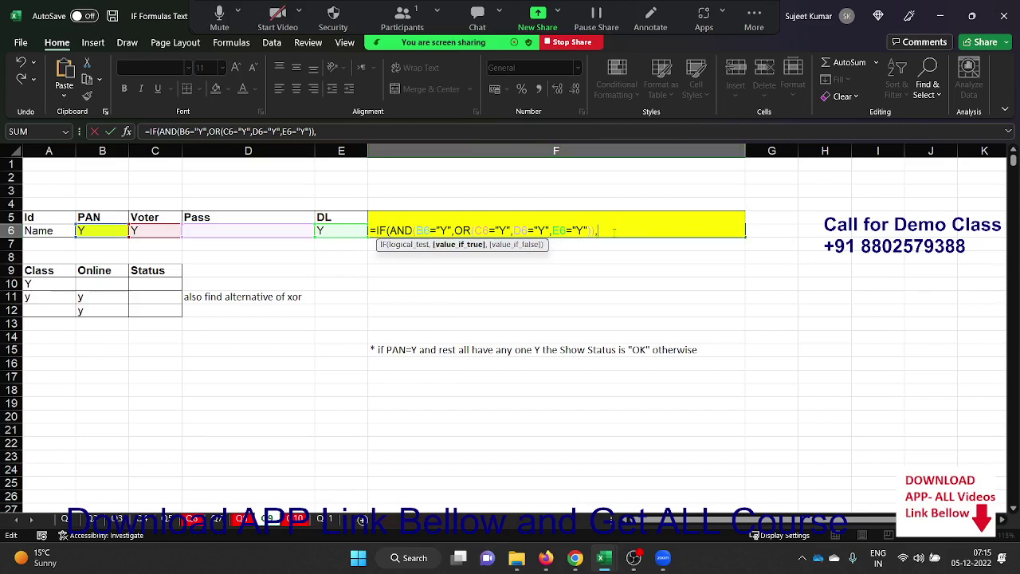
type("ok")
type(",\"p")
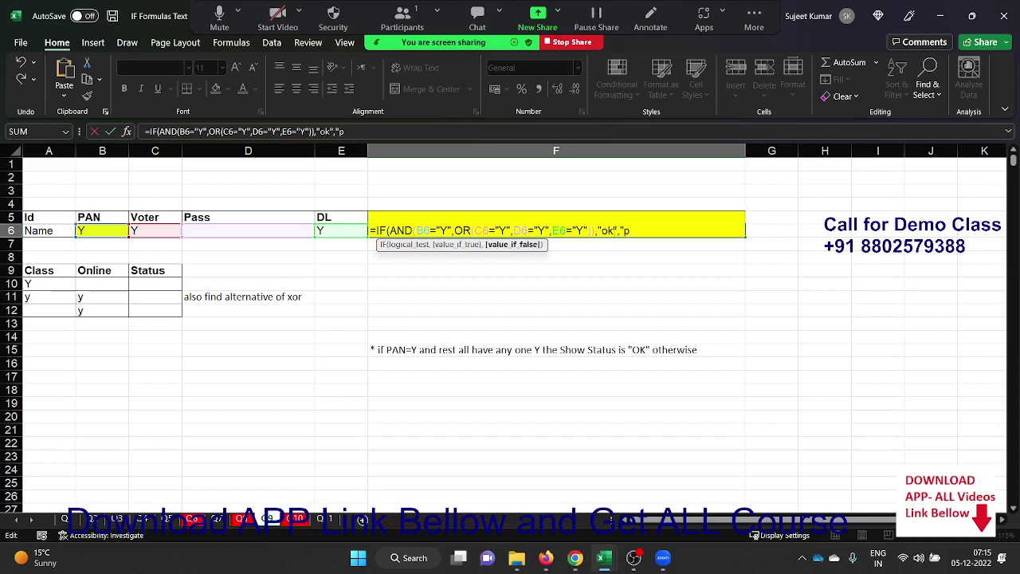
type("ENDING")
key("BackSpace")
key("BackSpace")
key("BackSpace")
key("BackSpace")
key("BackSpace")
key("BackSpace")
key("BackSpace")
type("Pen")
type("ding")
type("\")")
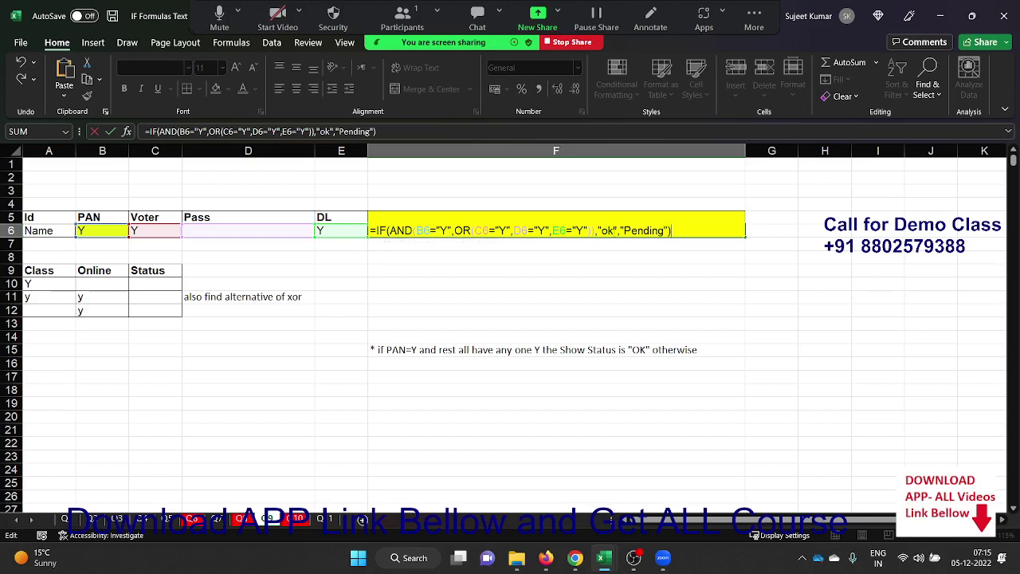
key("Return")
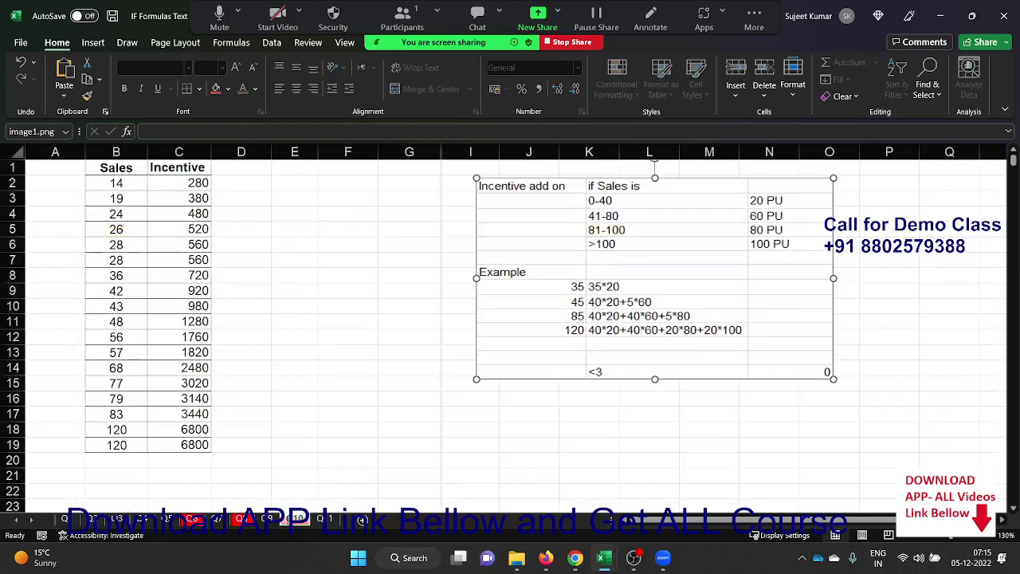
left_click(201, 179)
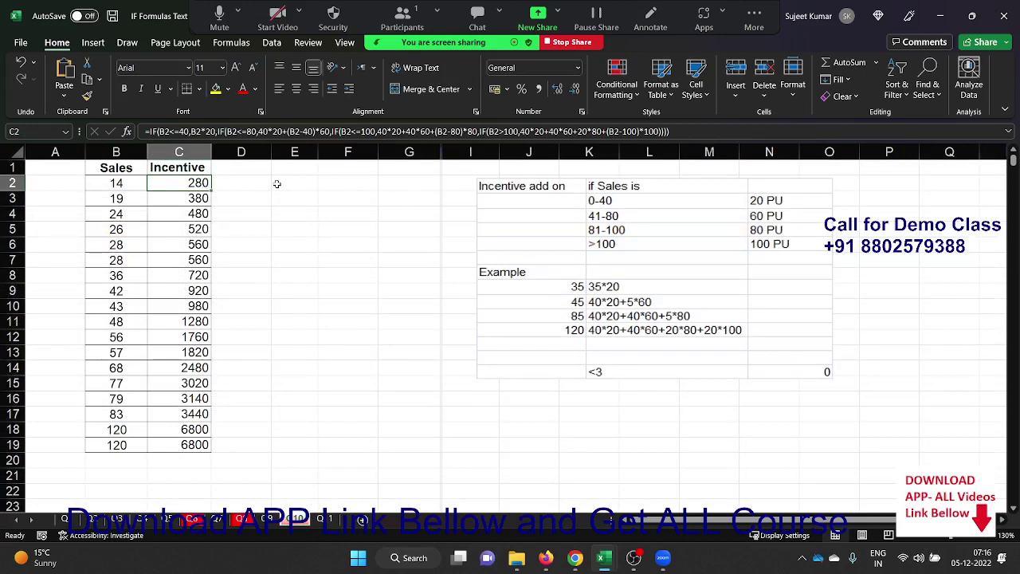
key("F2")
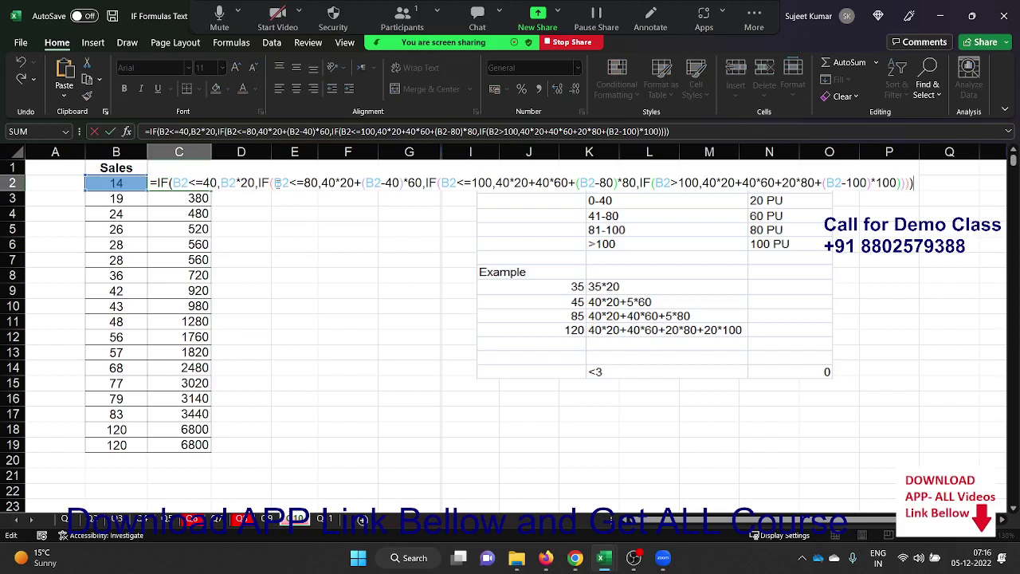
key("Escape")
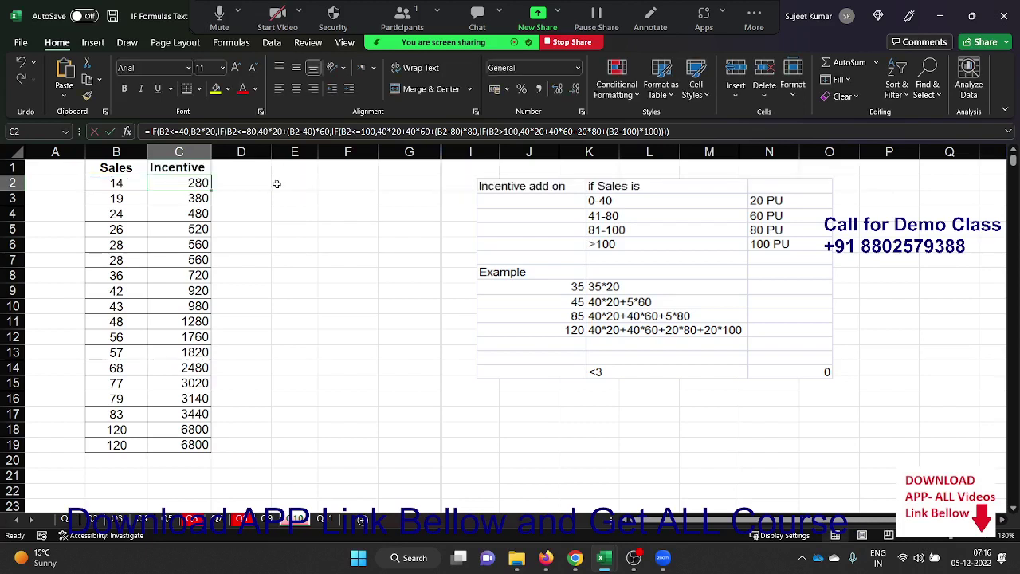